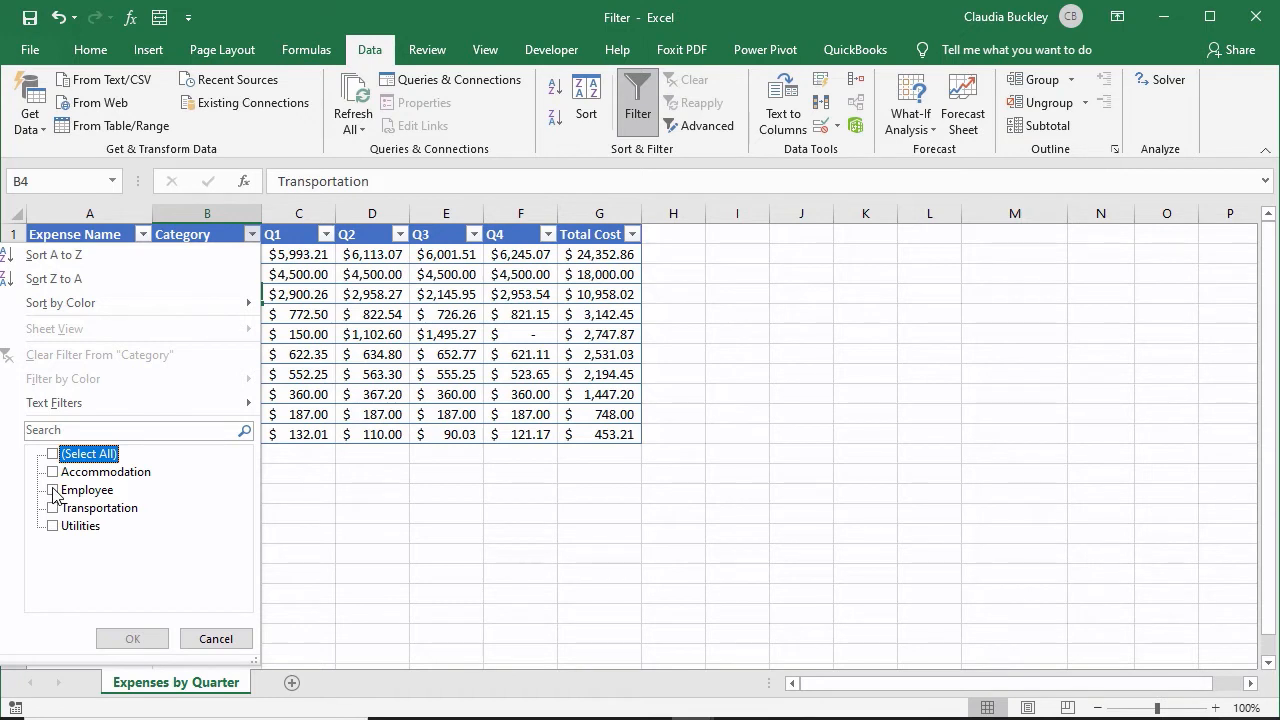
- Filter the Category column of the expenses table to show only Employee rows
click(53, 490)
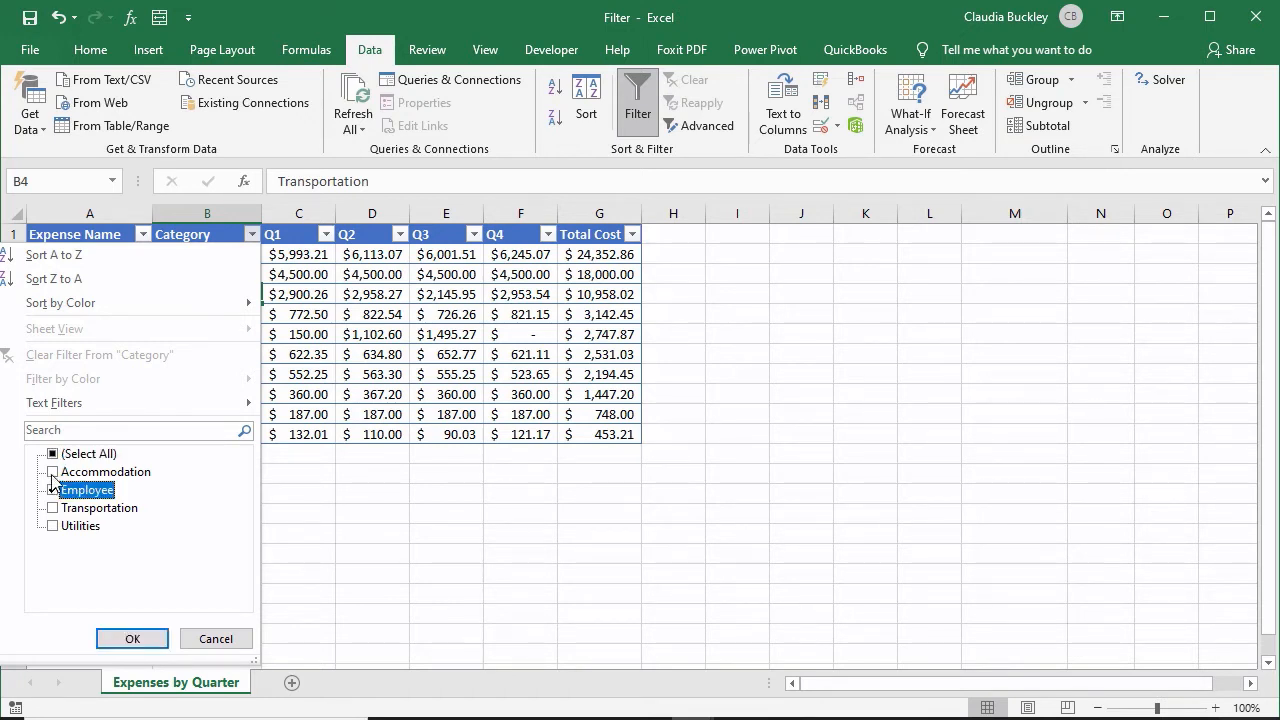
click(130, 639)
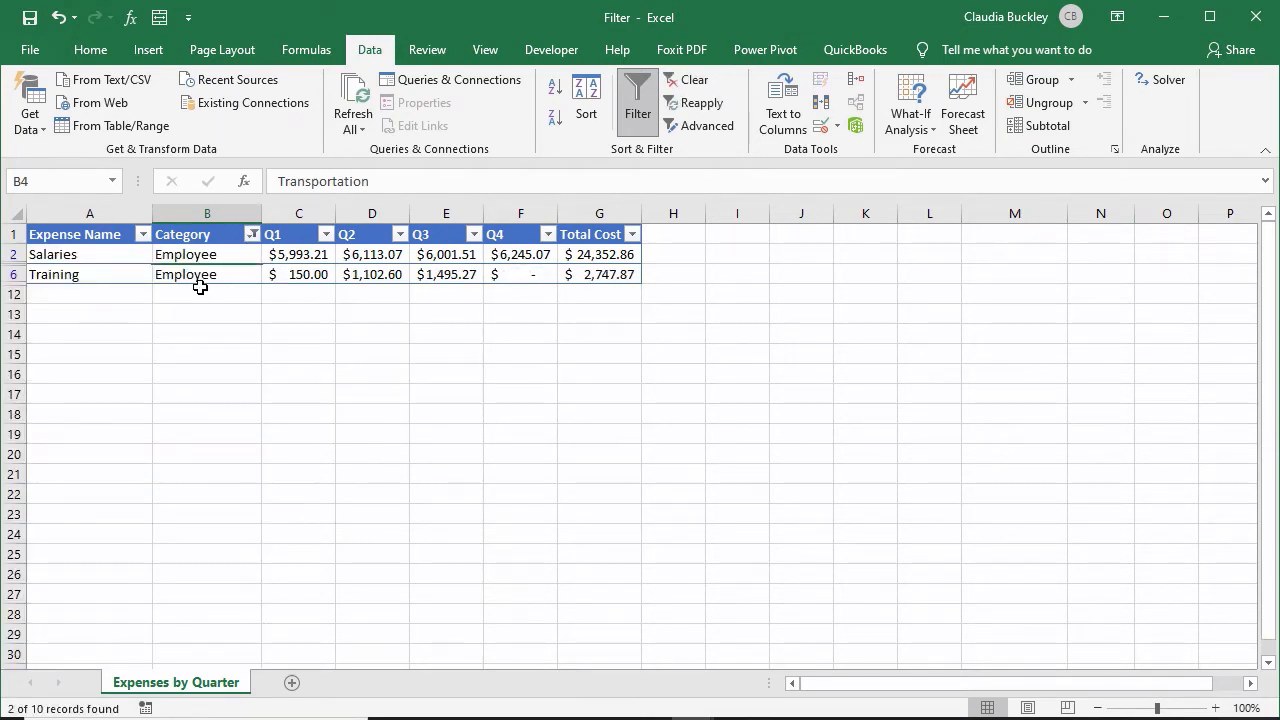
click(200, 290)
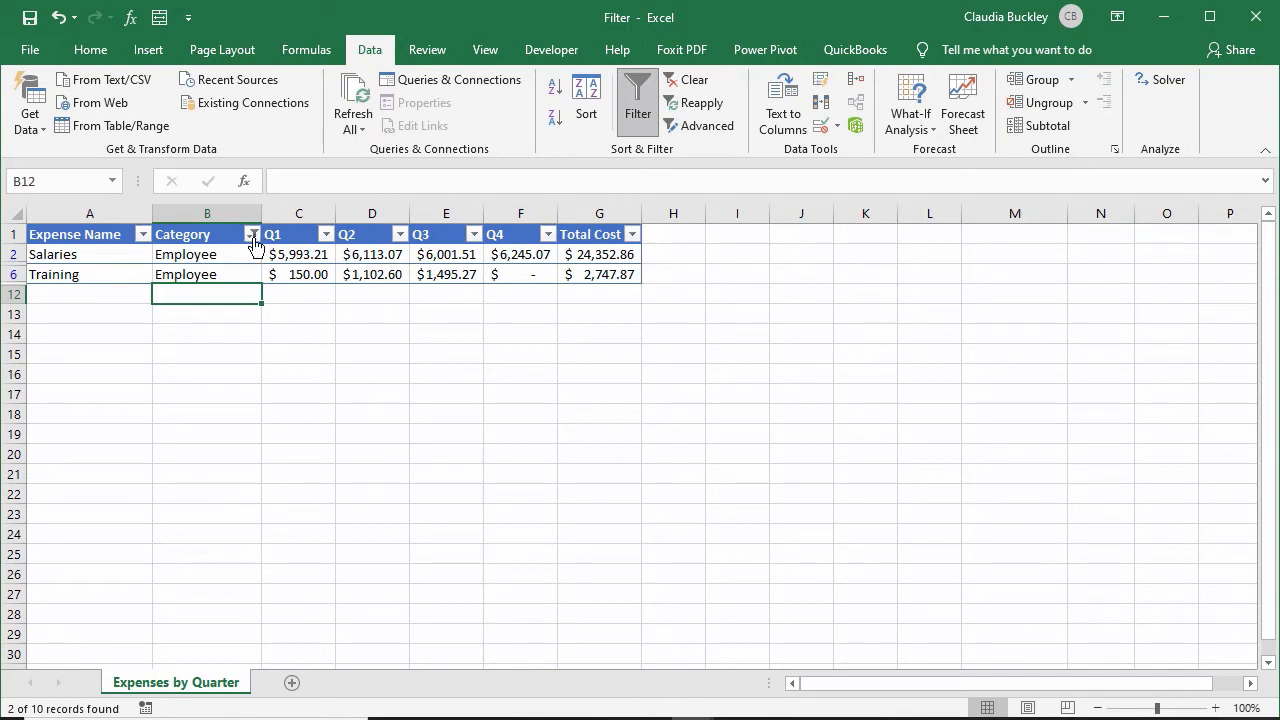
- Remove the Category filter from the expenses table
mouse_move(255, 243)
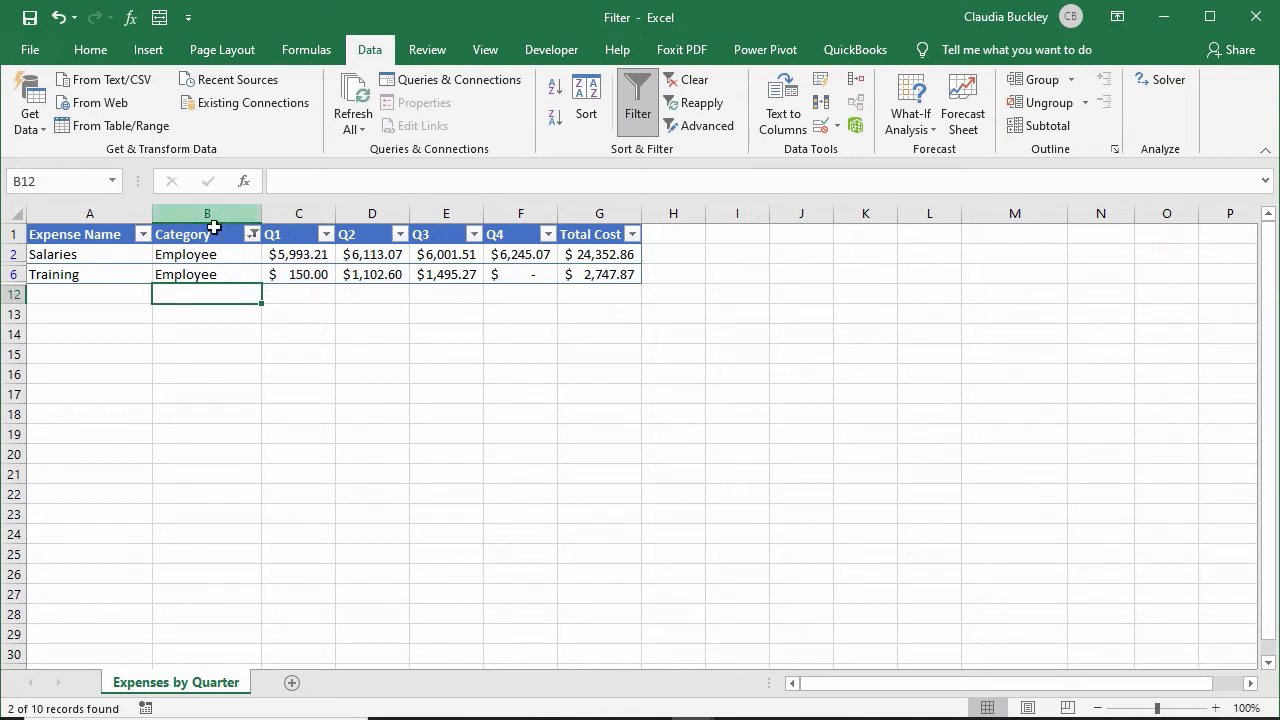
click(252, 234)
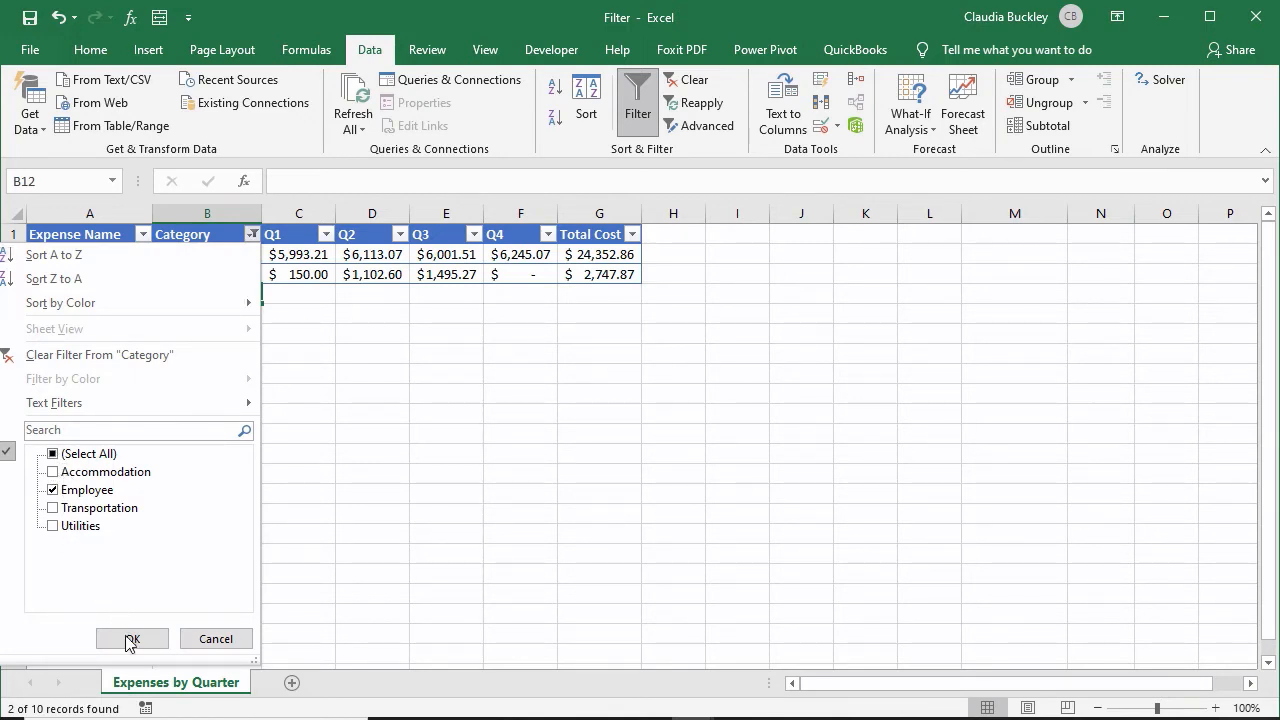
click(230, 639)
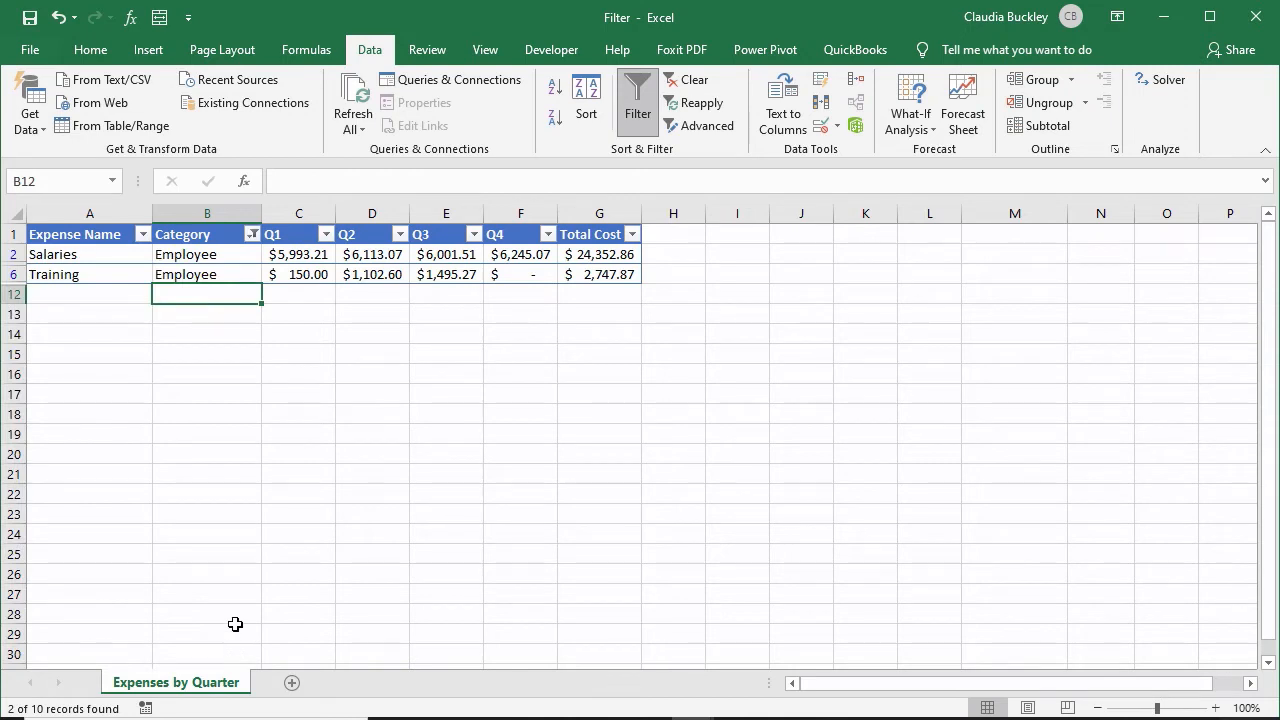
click(637, 113)
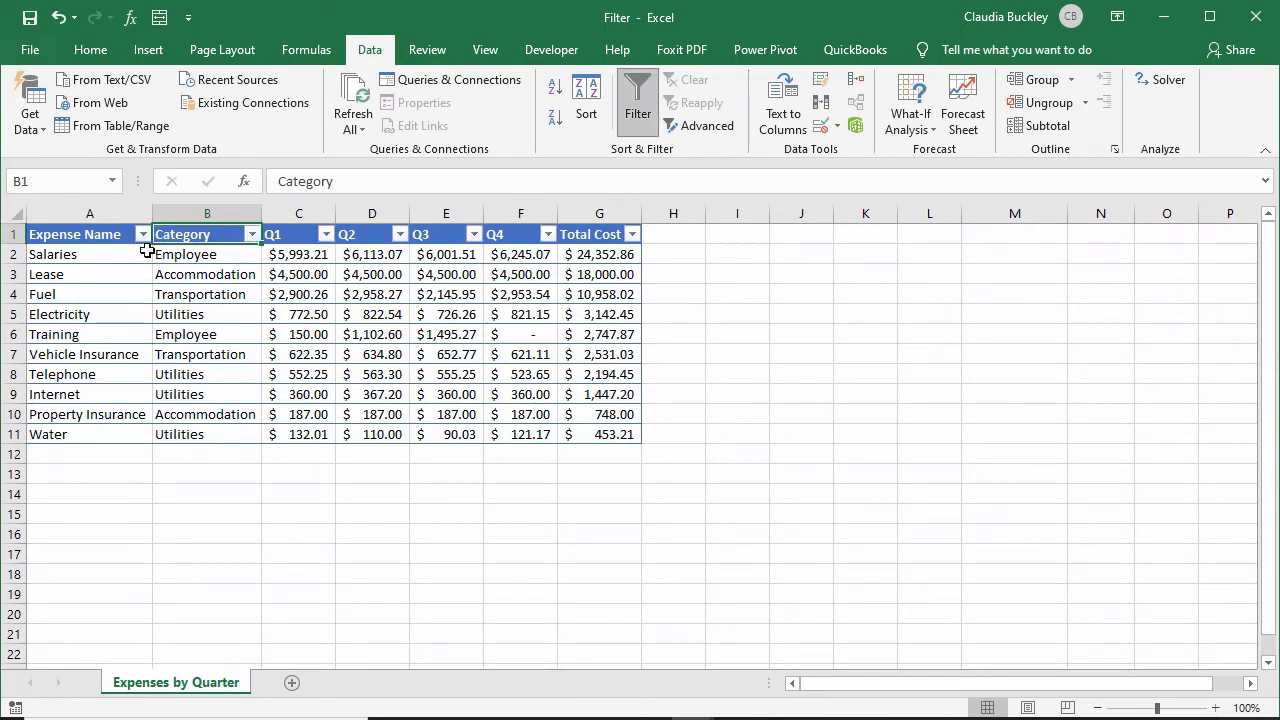
- Filter the Expense Name column by searching for "insu" and keeping all the matching names
click(143, 235)
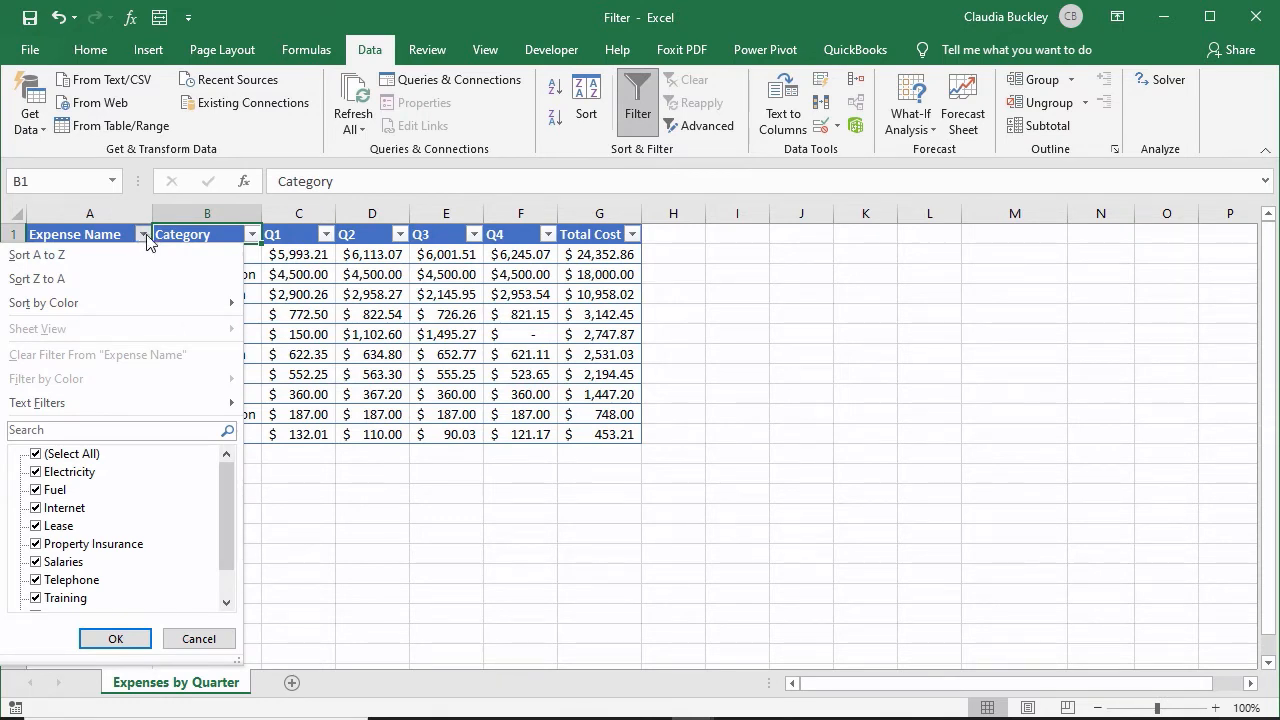
click(135, 431)
drag(232, 487, 230, 539)
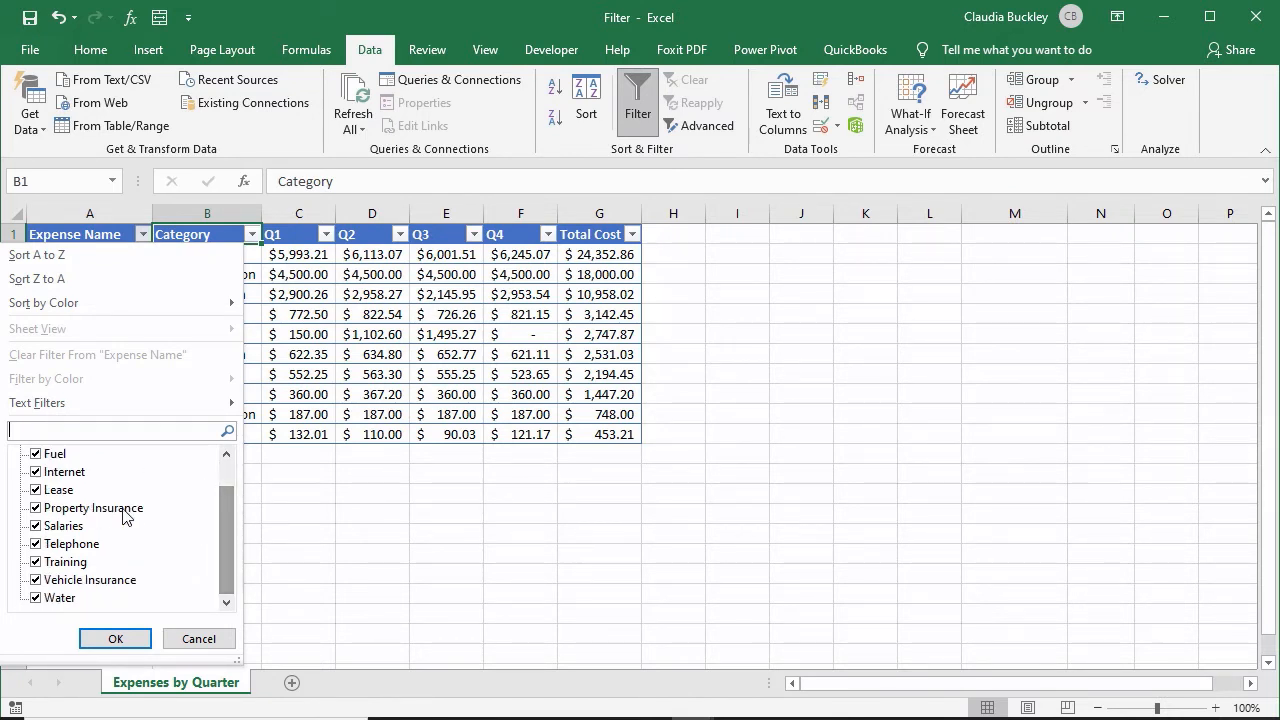
text(i)
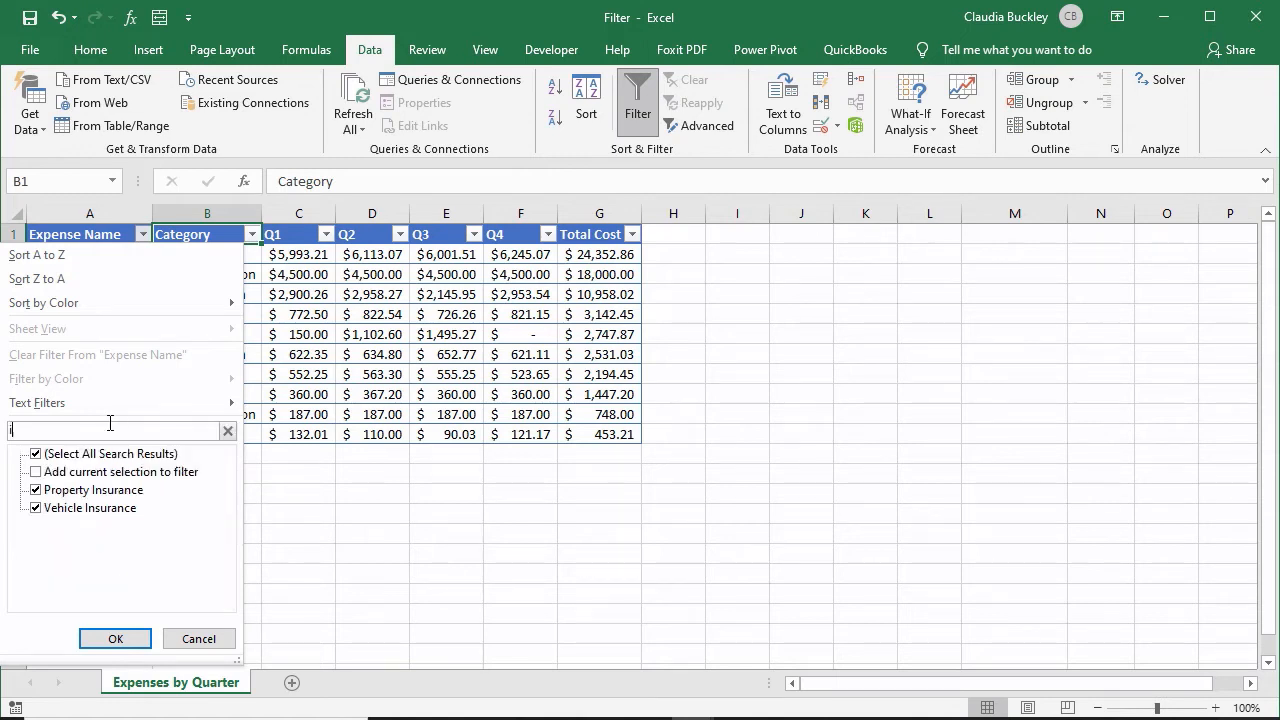
key(BackSpace)
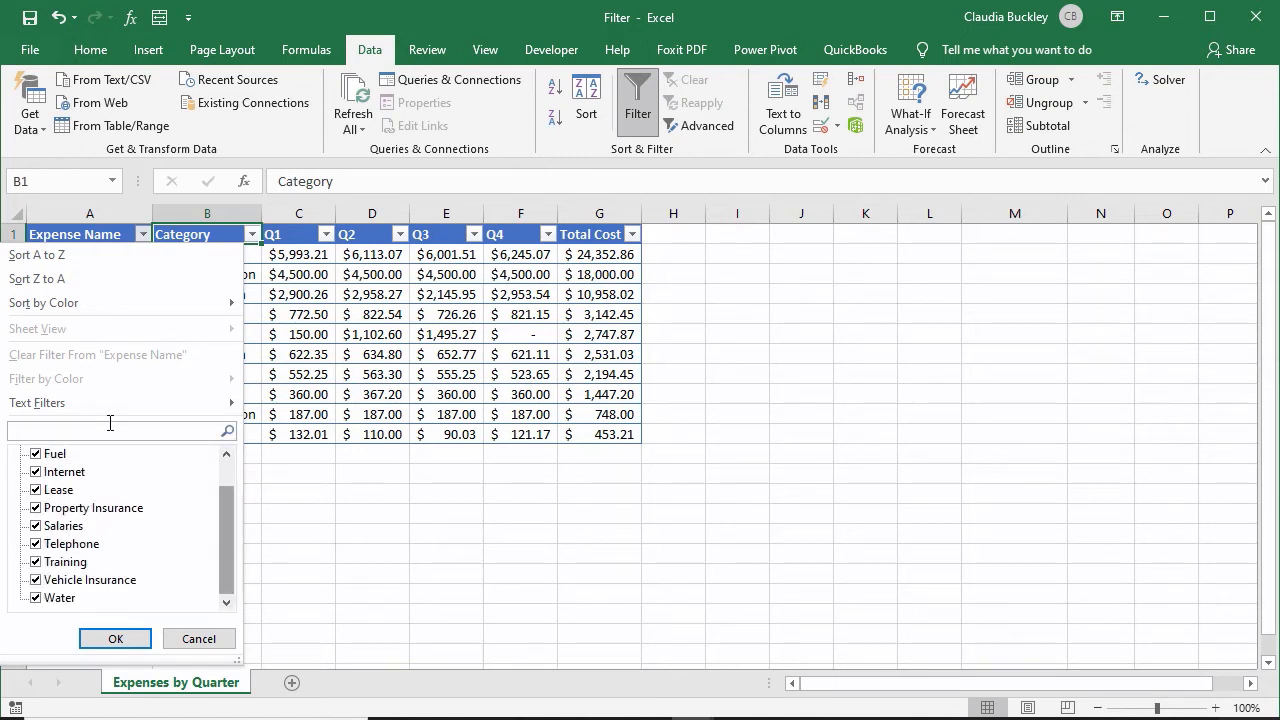
text(insu)
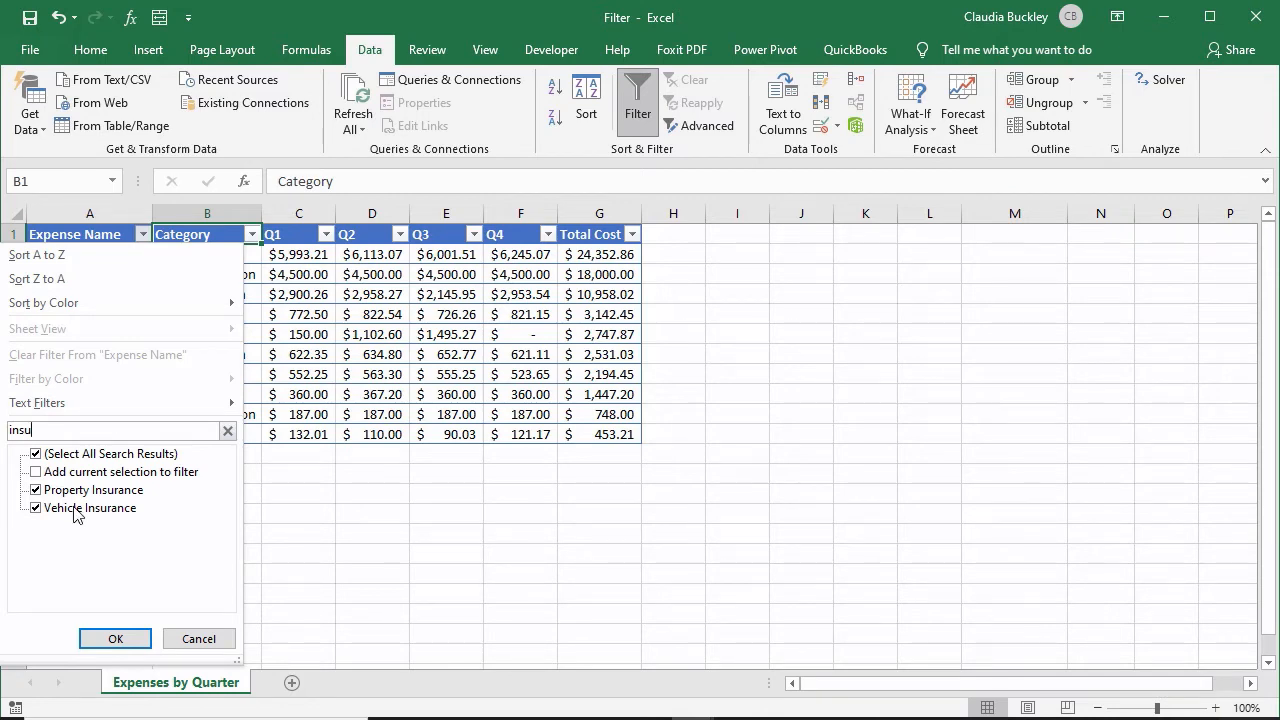
click(116, 639)
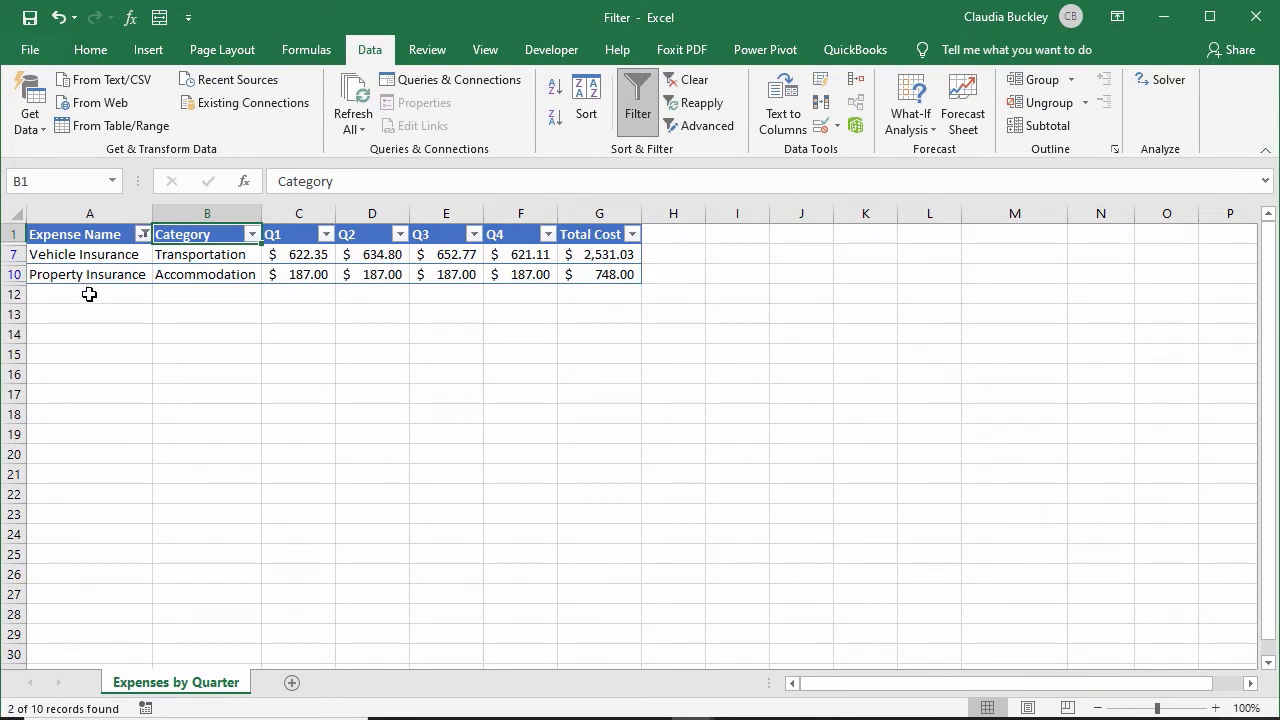
- Replace the Expense Name filter with a custom text filter for names that do not contain "insurance"
click(144, 234)
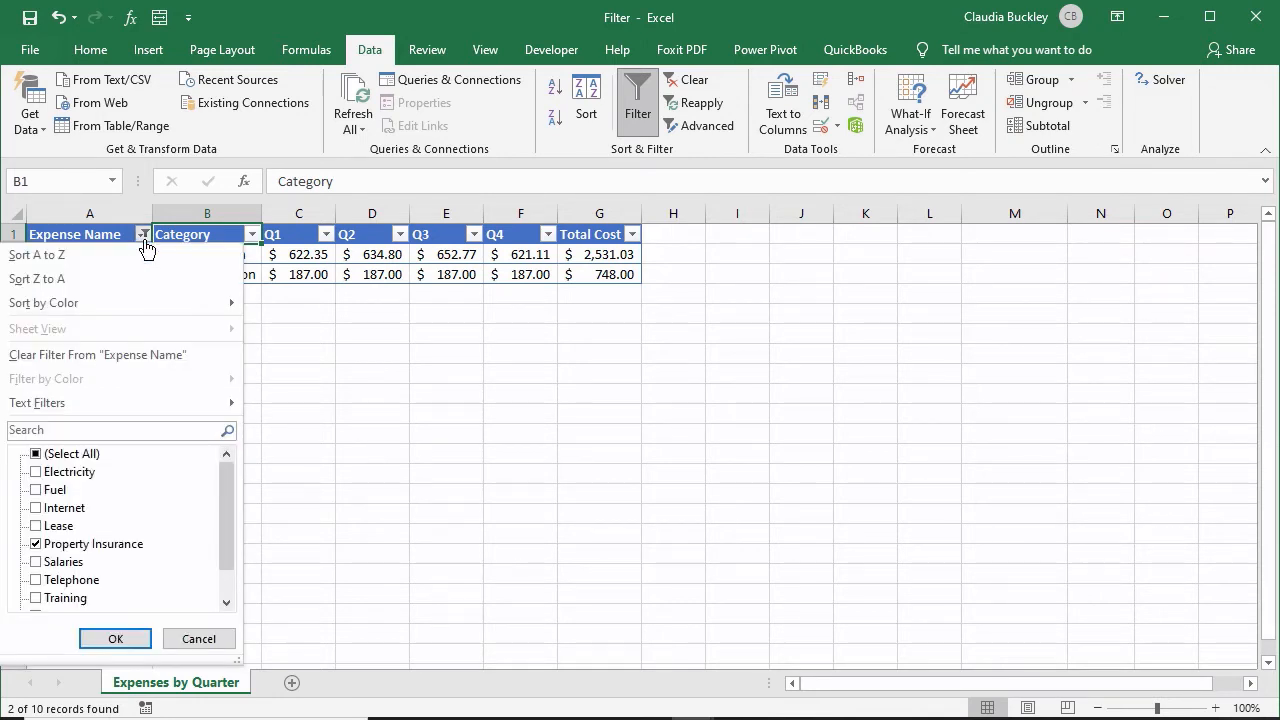
mouse_move(210, 402)
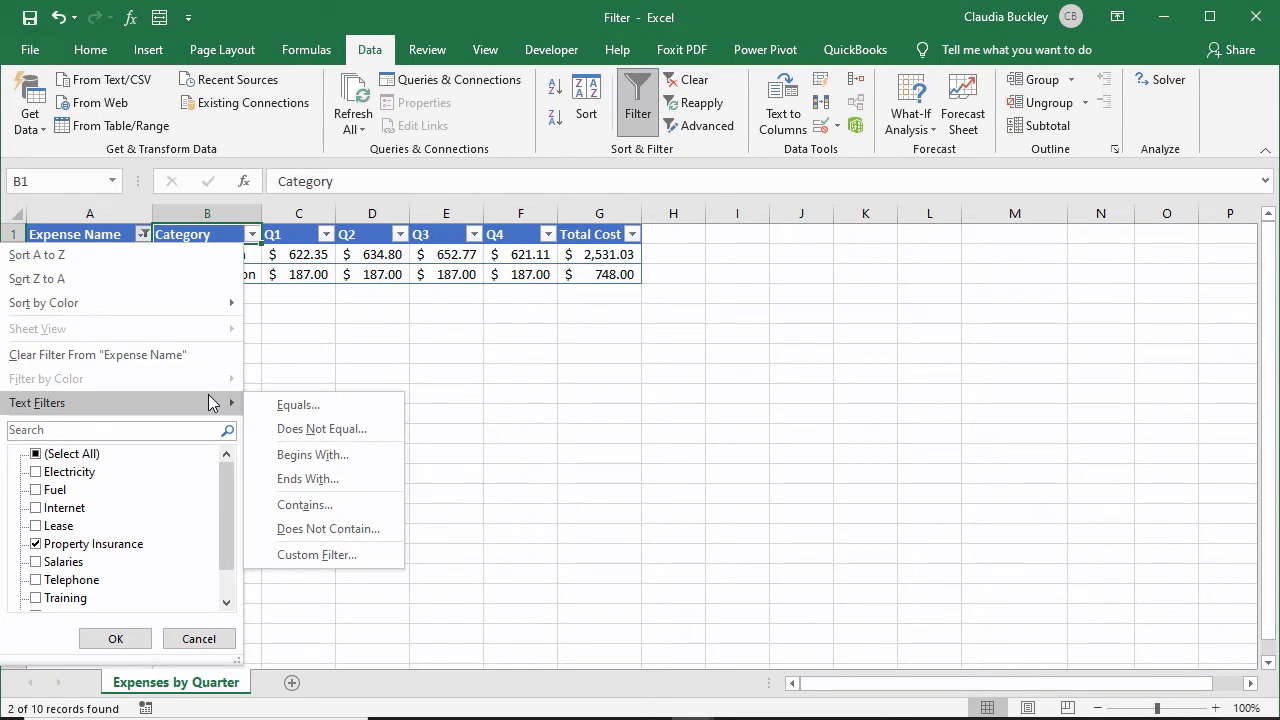
click(37, 455)
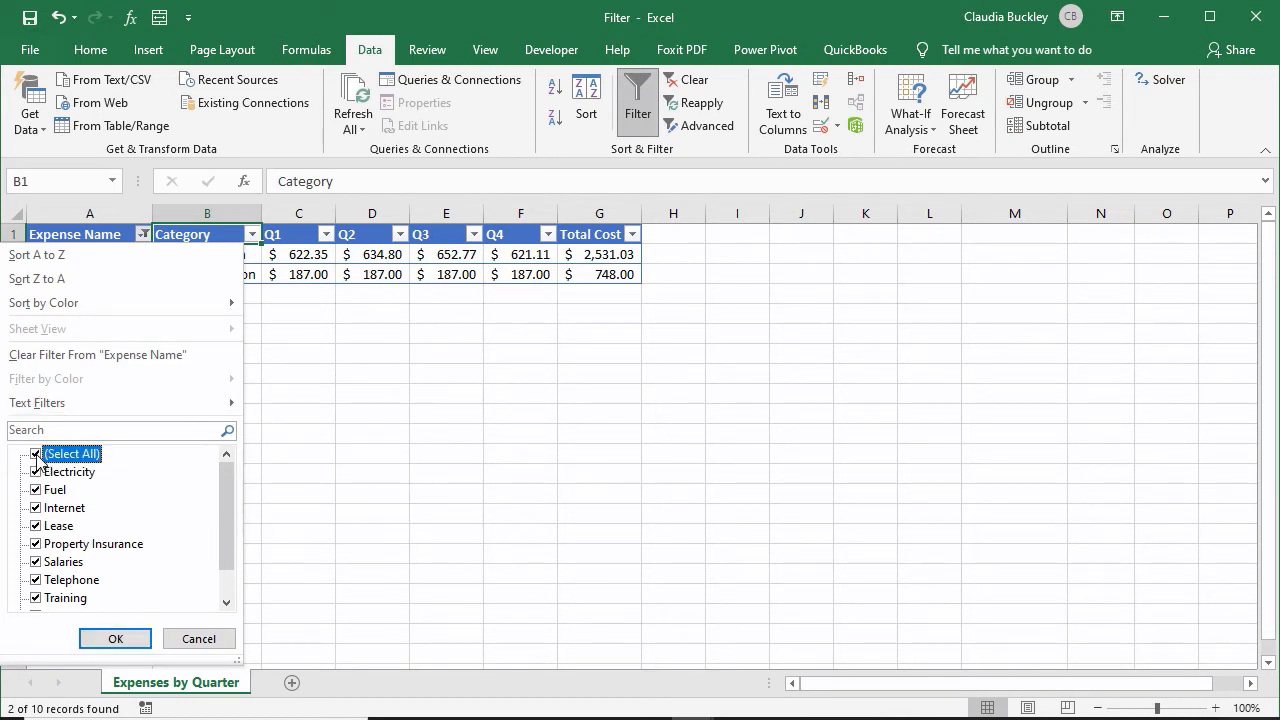
mouse_move(229, 408)
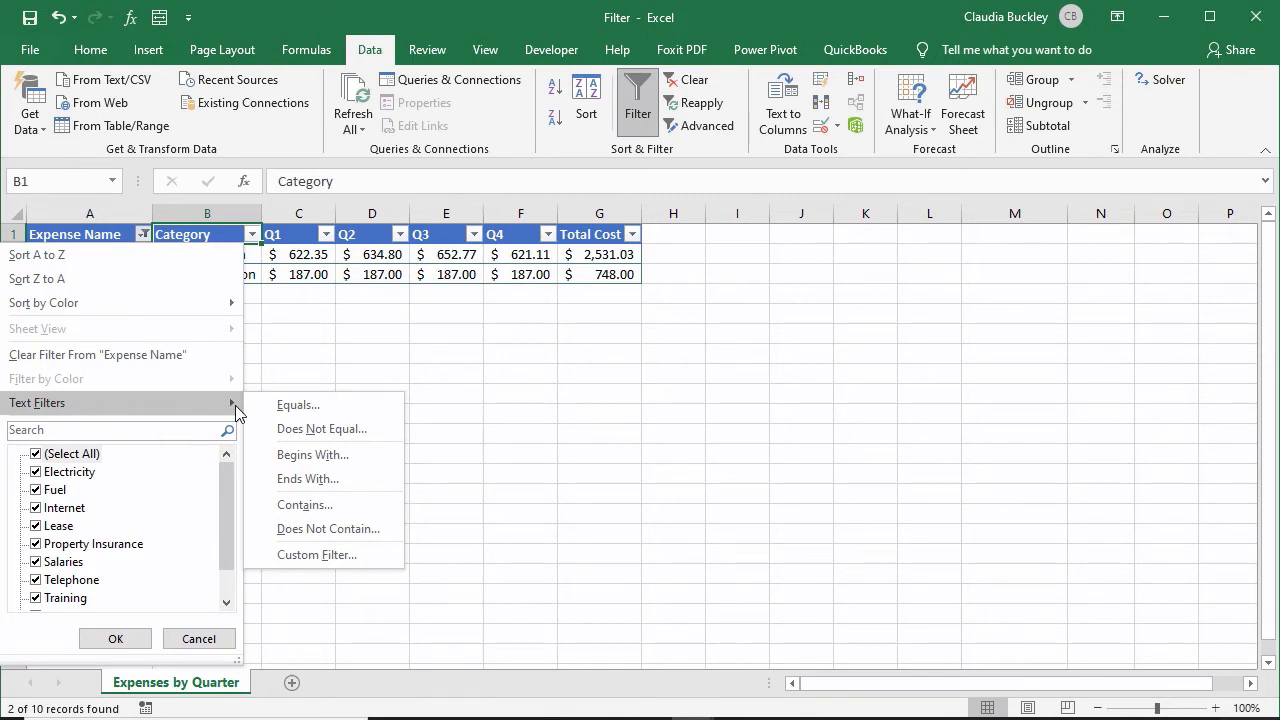
click(318, 530)
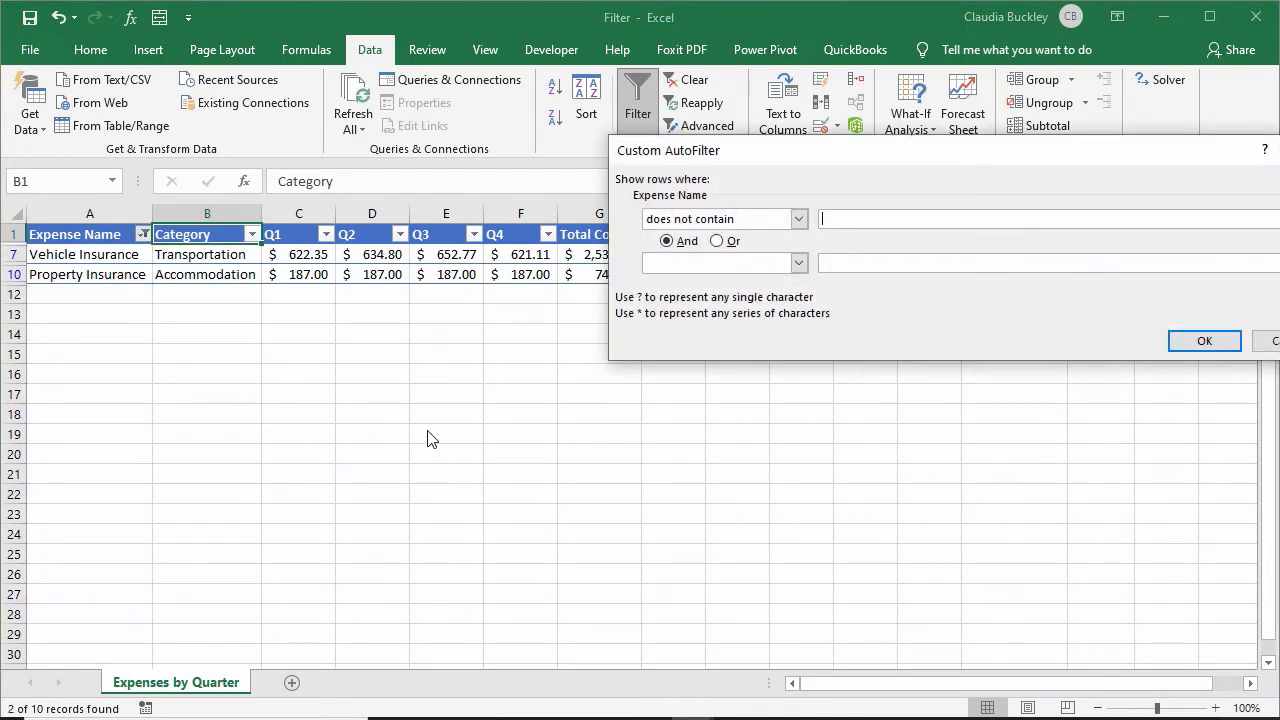
text(insurance)
click(1204, 341)
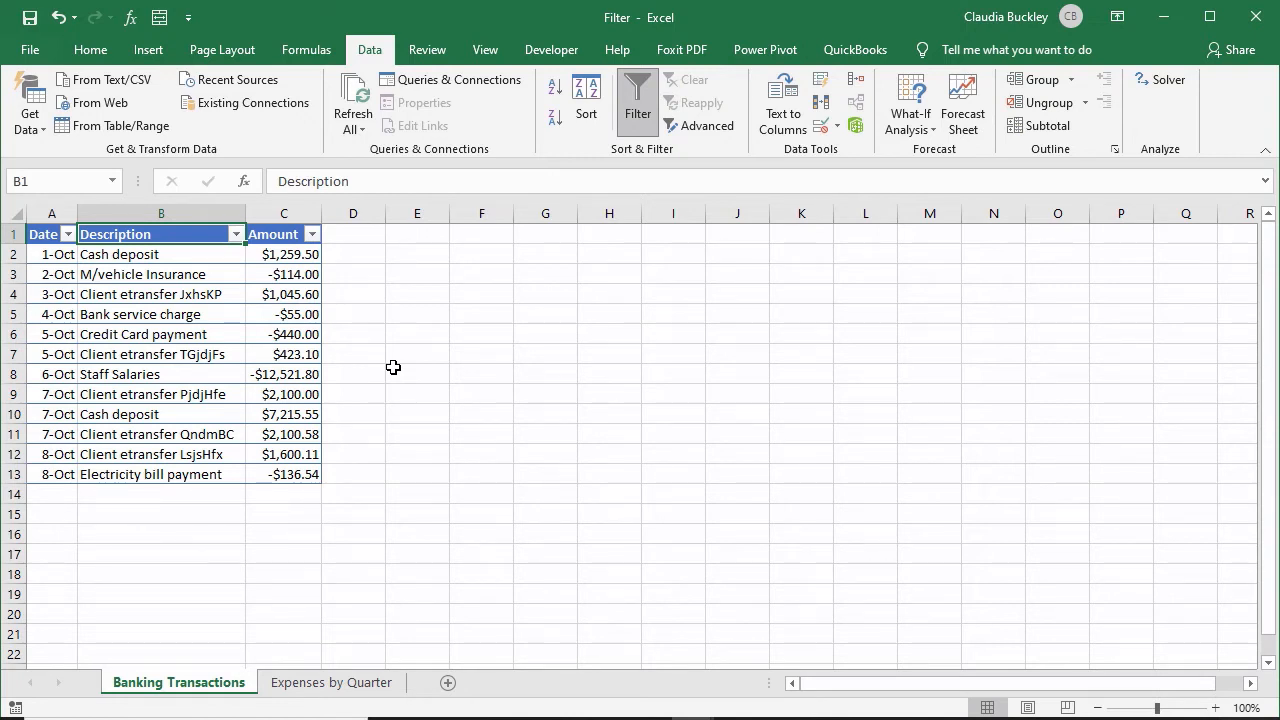
- Filter the Date column of the Banking Transactions sheet to show only October 07, 2020
click(64, 398)
drag(62, 410, 62, 431)
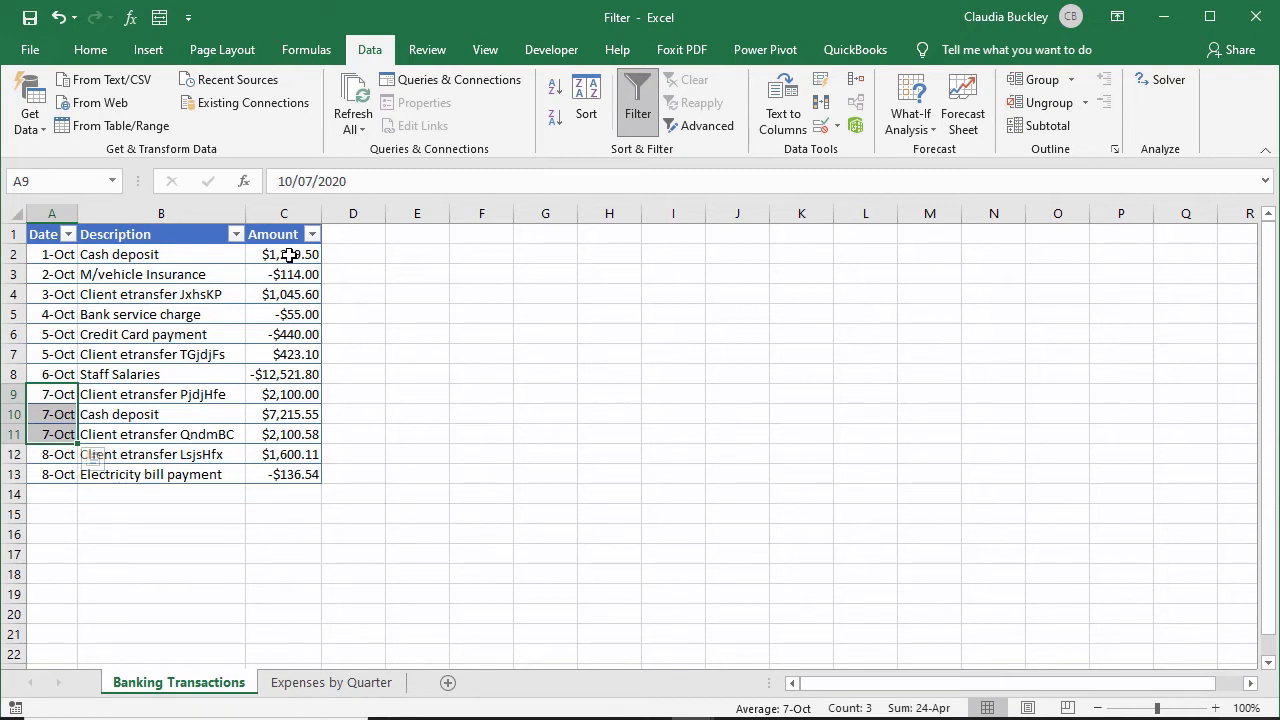
click(68, 234)
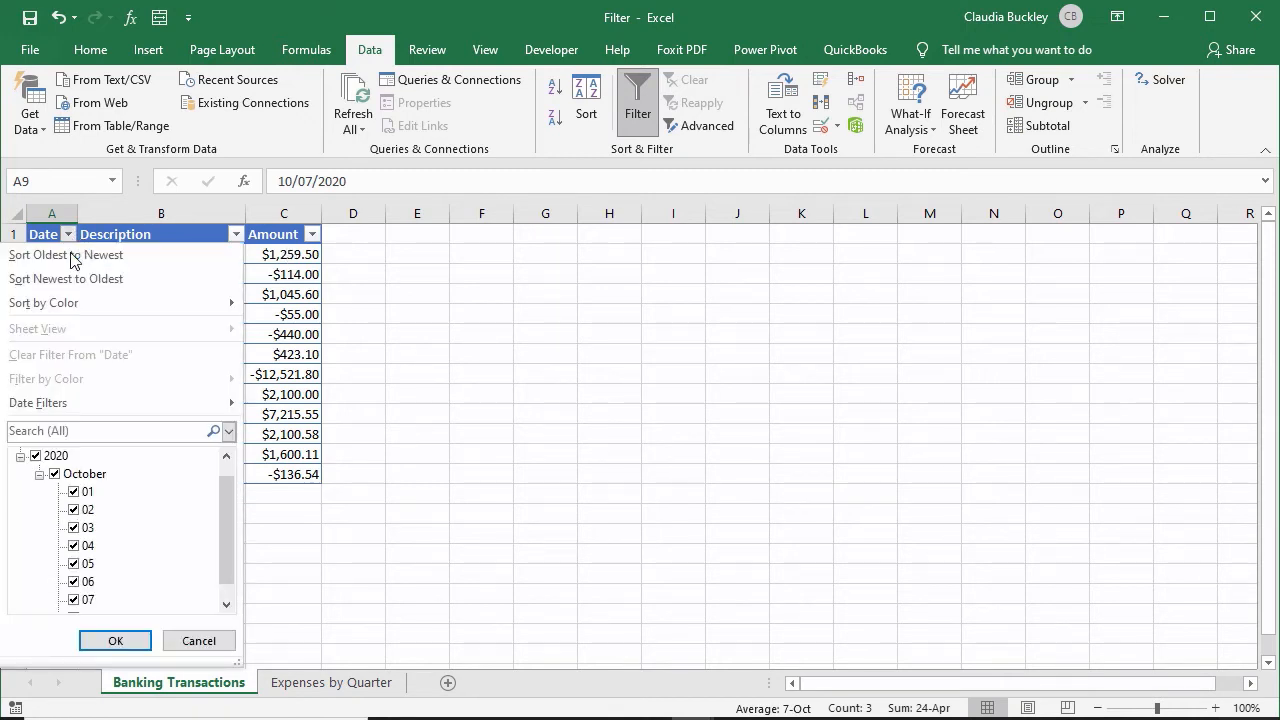
click(54, 473)
click(73, 599)
click(115, 640)
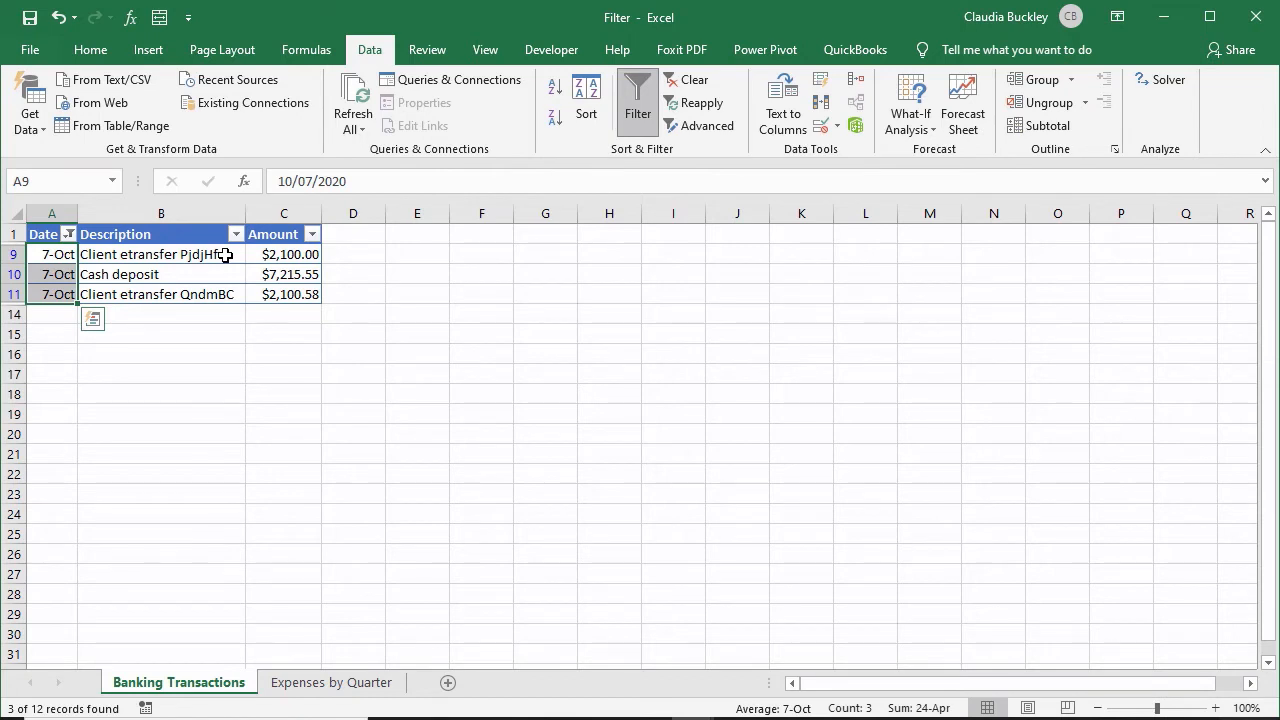
- Turn off filtering on the Banking Transactions table
click(637, 100)
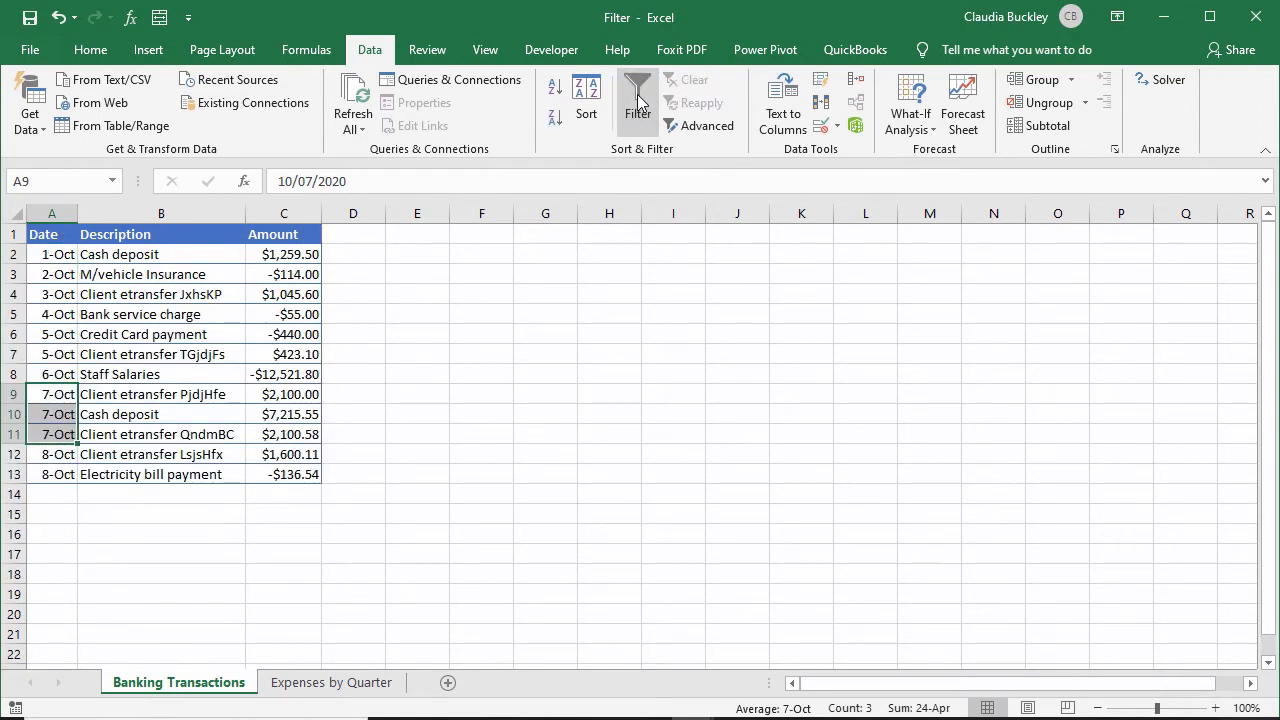
click(59, 234)
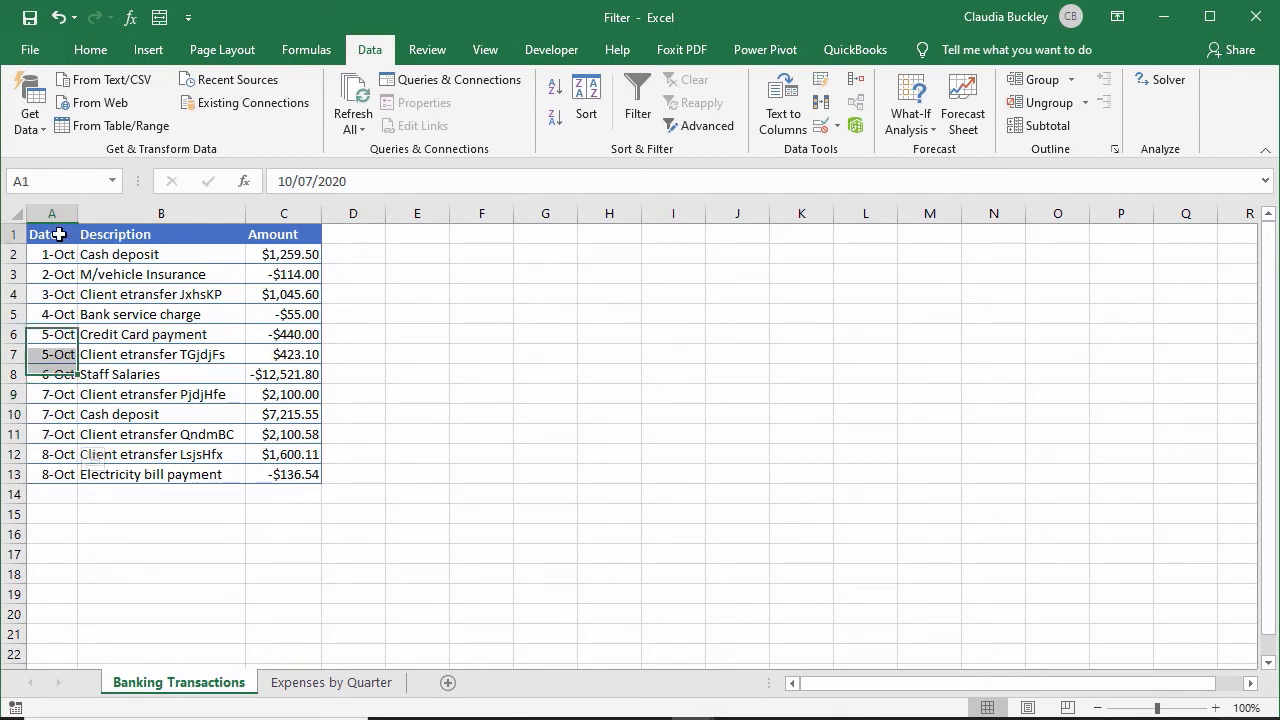
click(293, 234)
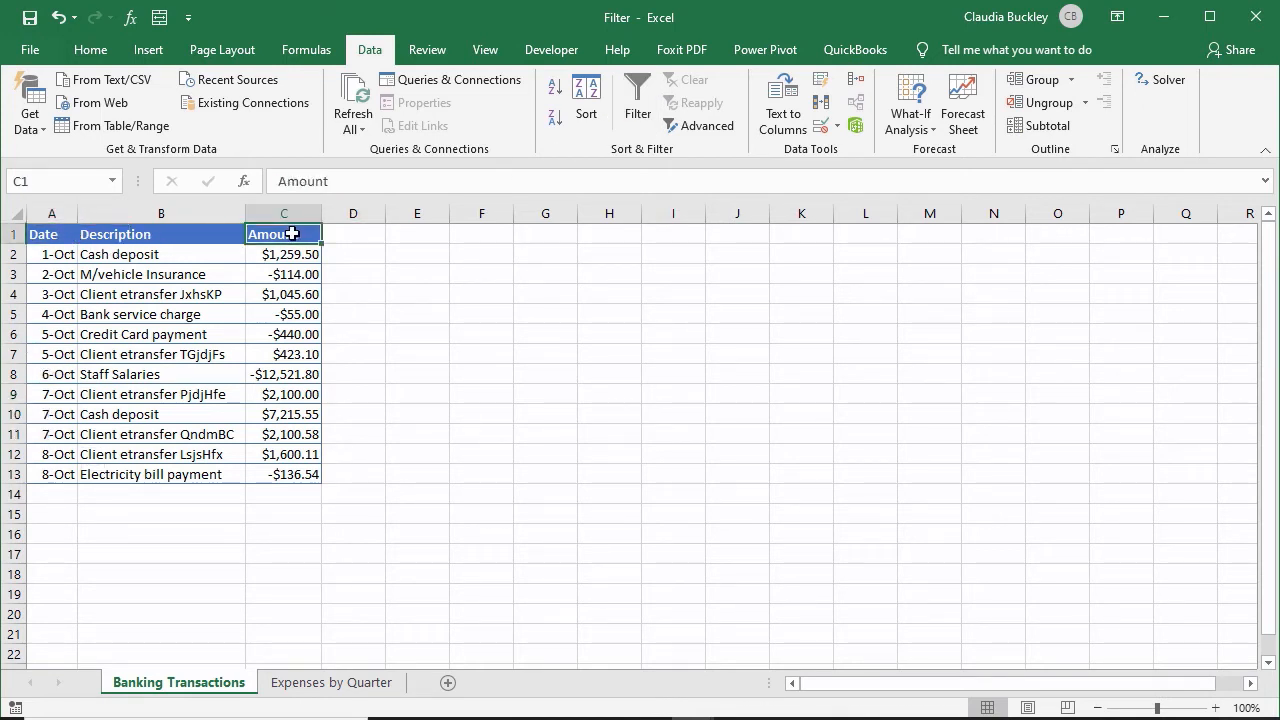
- Copy the header row A1:C1 to a criteria area starting at E1 and autofit column F
drag(49, 236, 278, 236)
key(ctrl+c)
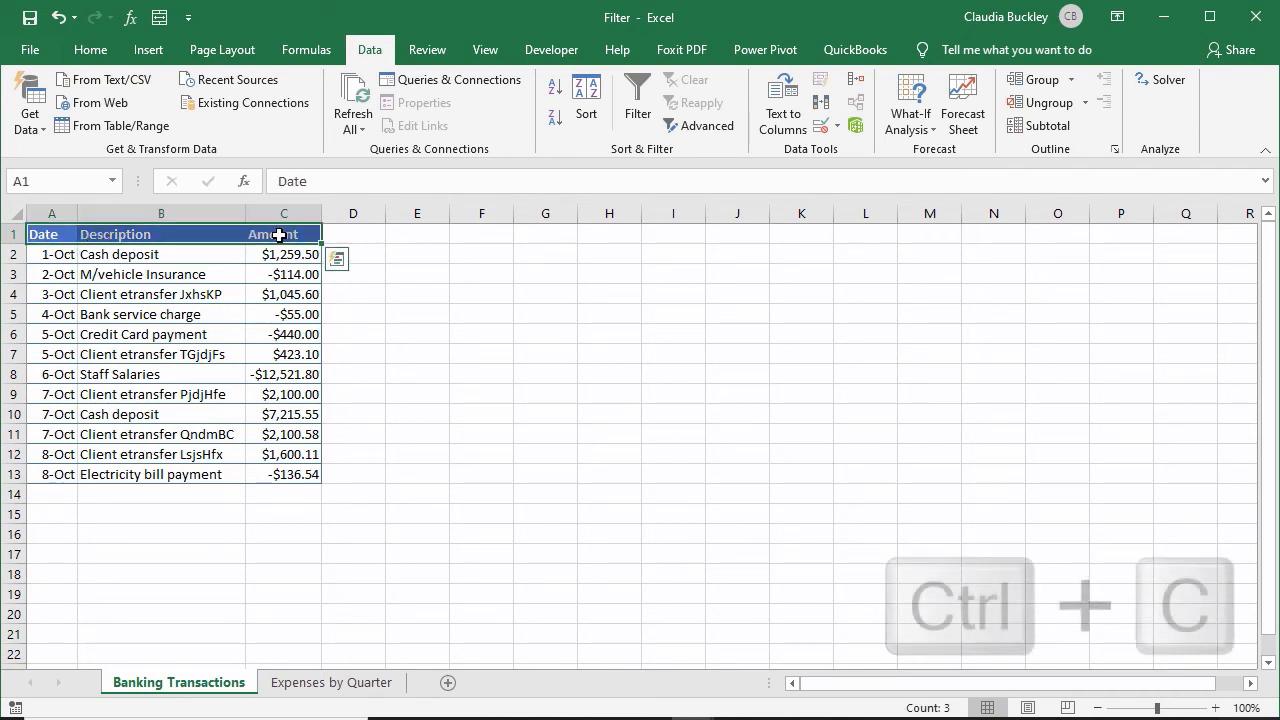
click(429, 236)
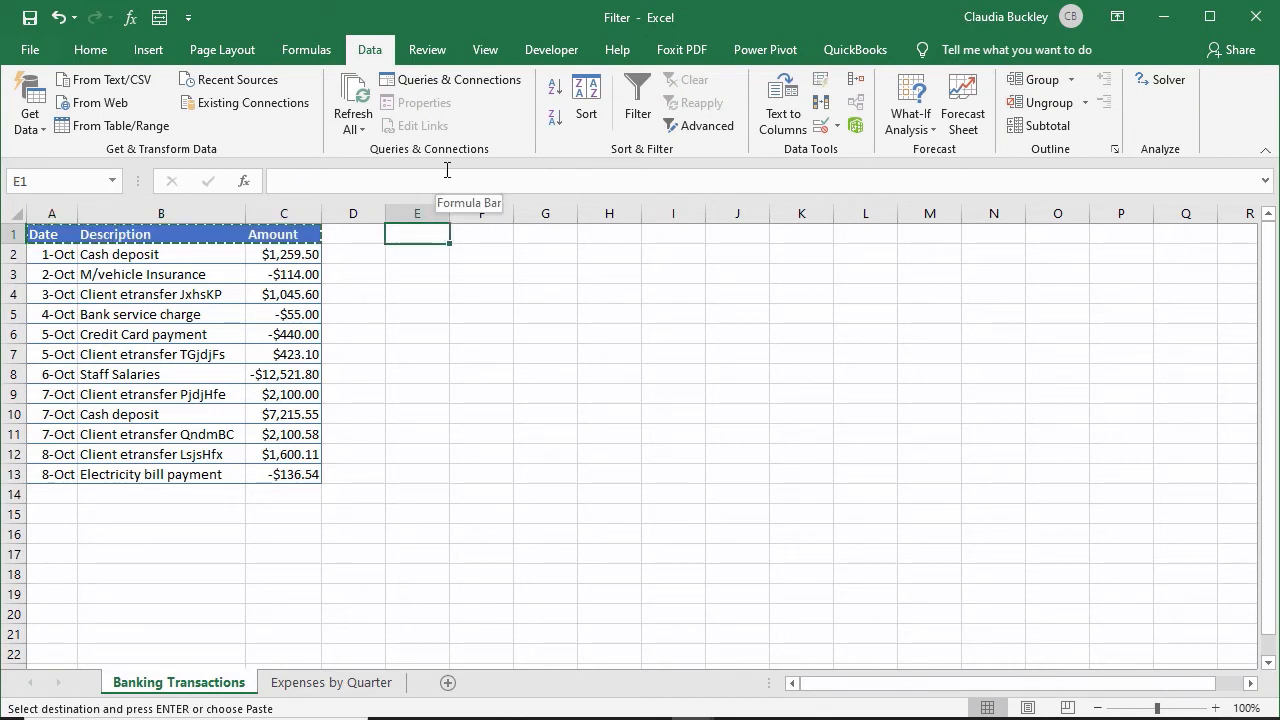
key(ctrl+v)
click(495, 213)
double_click(513, 213)
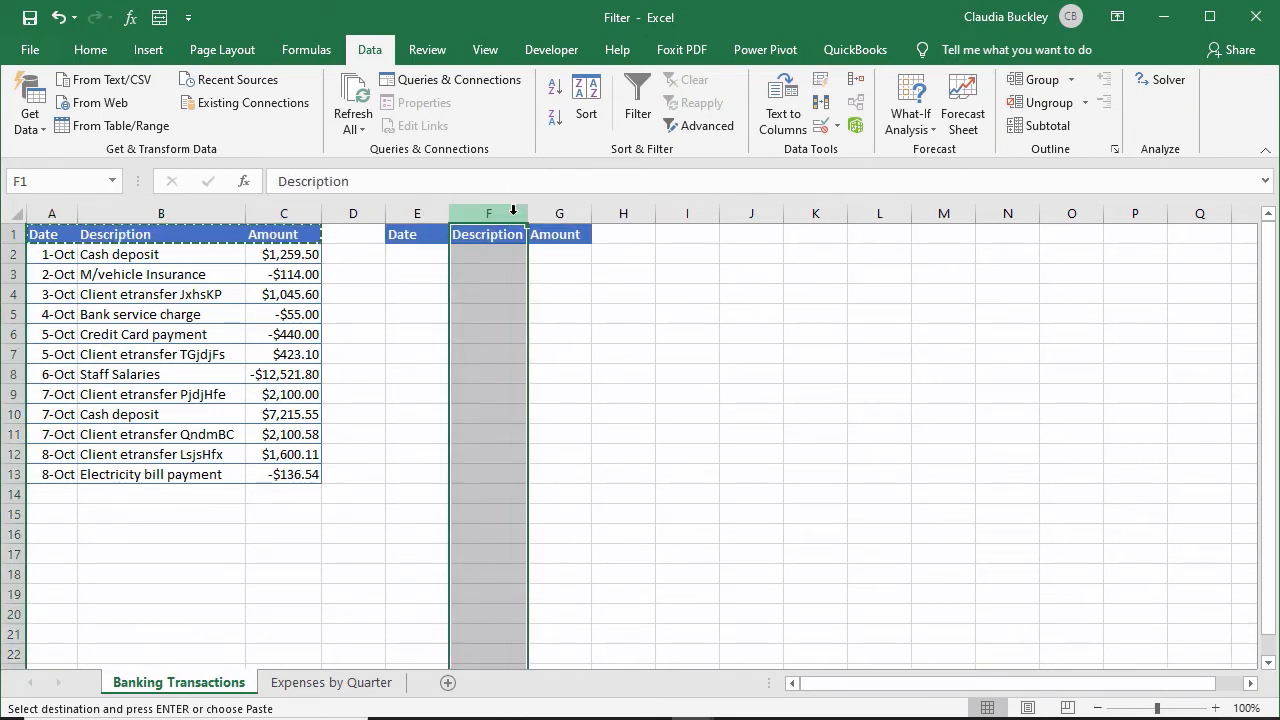
- Enter October 7 as the Date criterion in cell E2
click(417, 252)
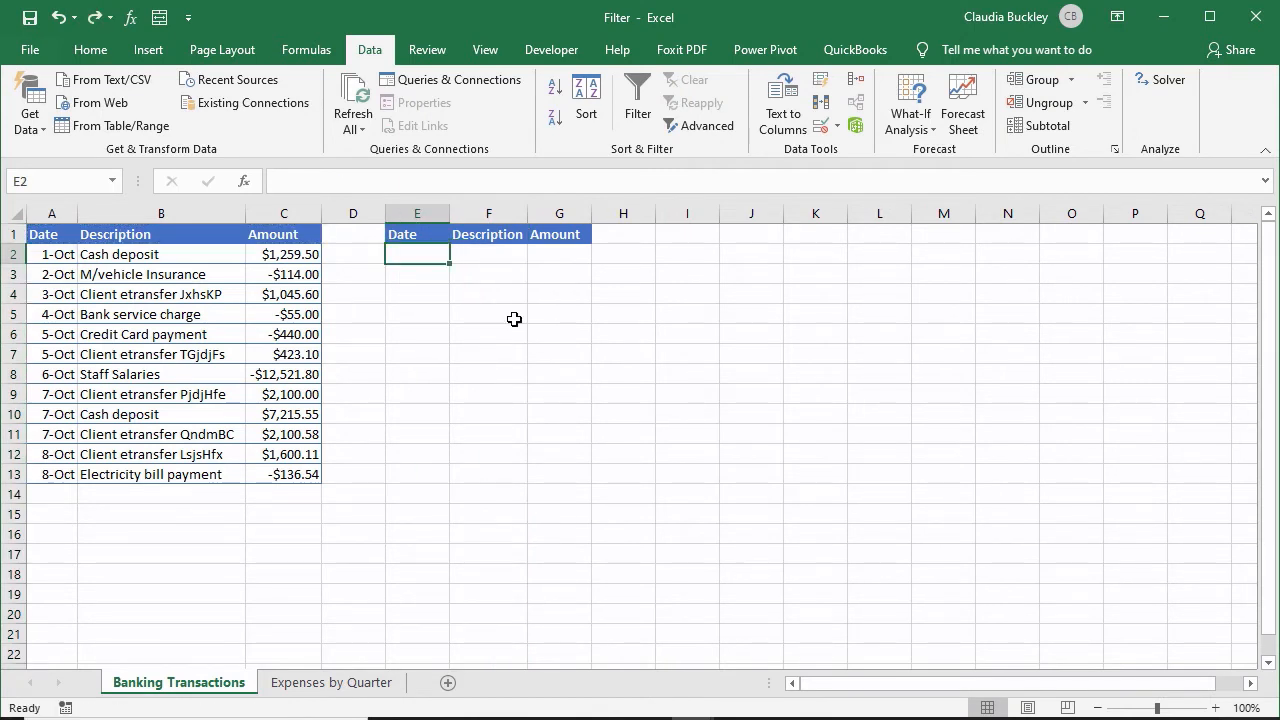
text(oct7)
key(Return)
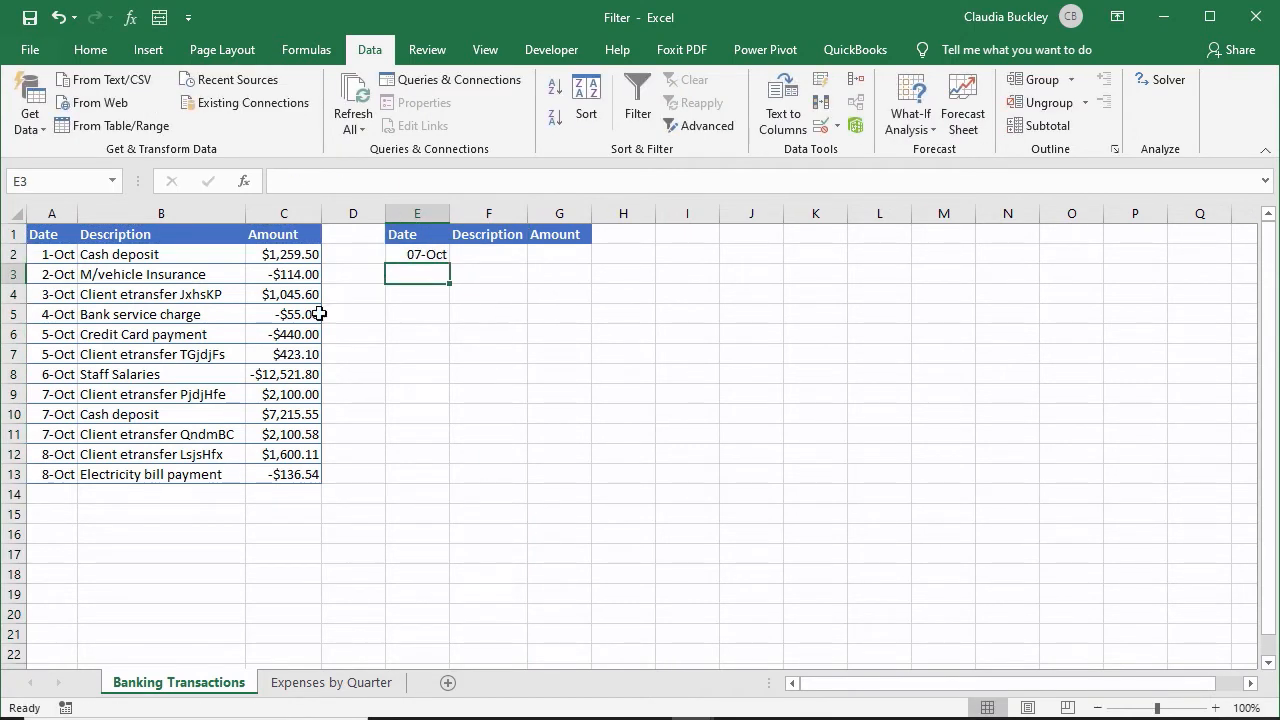
- Correct the year of the date criterion in E2 to 2020 and select the matching dates in A9:A11
click(46, 272)
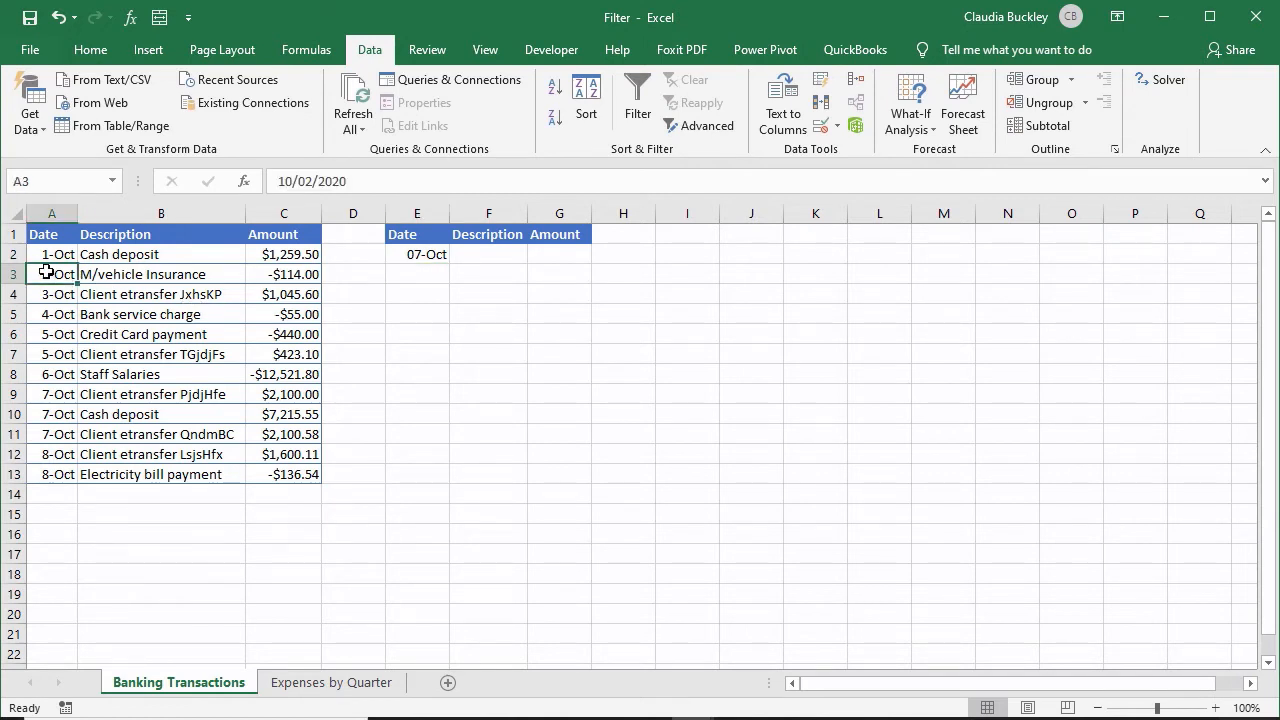
click(399, 253)
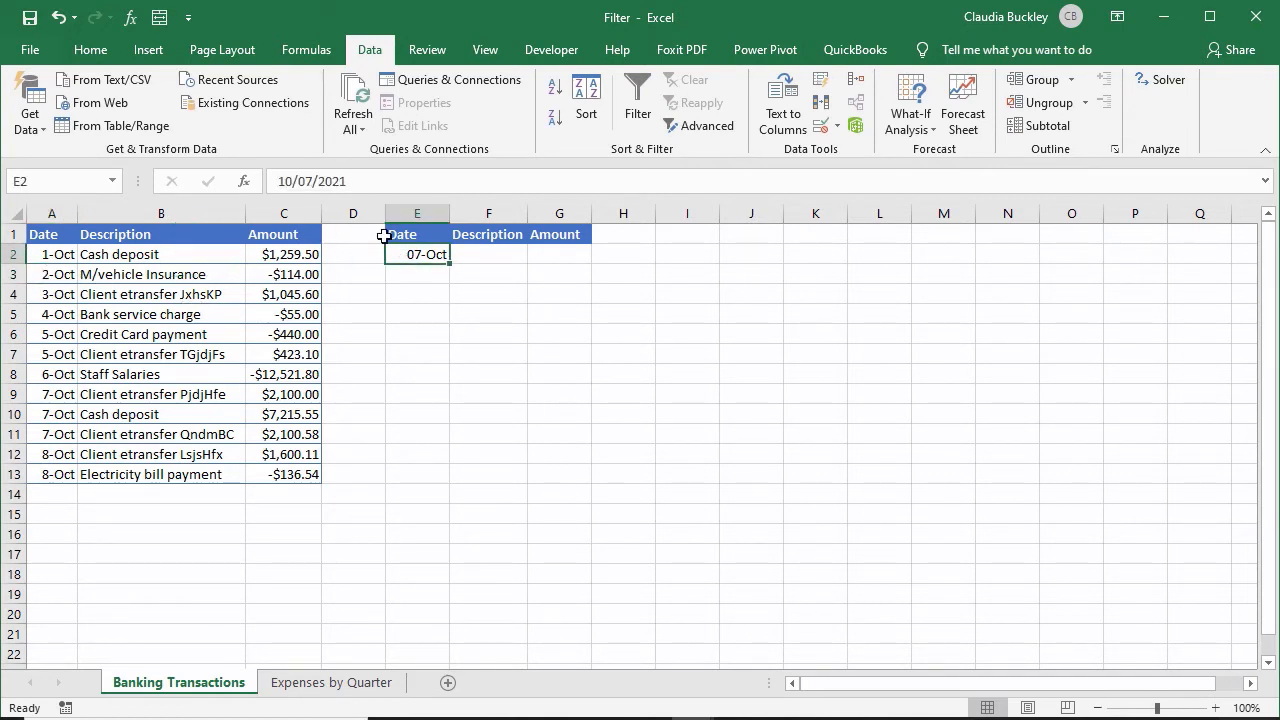
click(352, 180)
key(BackSpace)
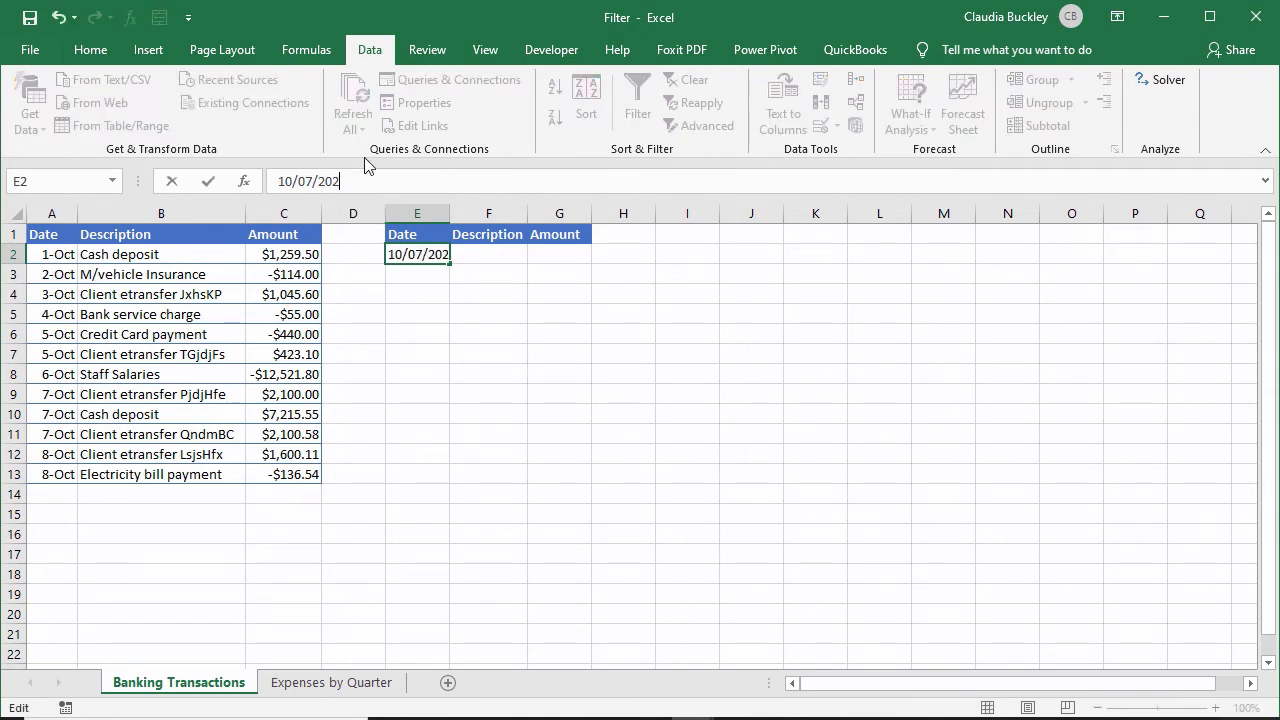
text(0)
key(Return)
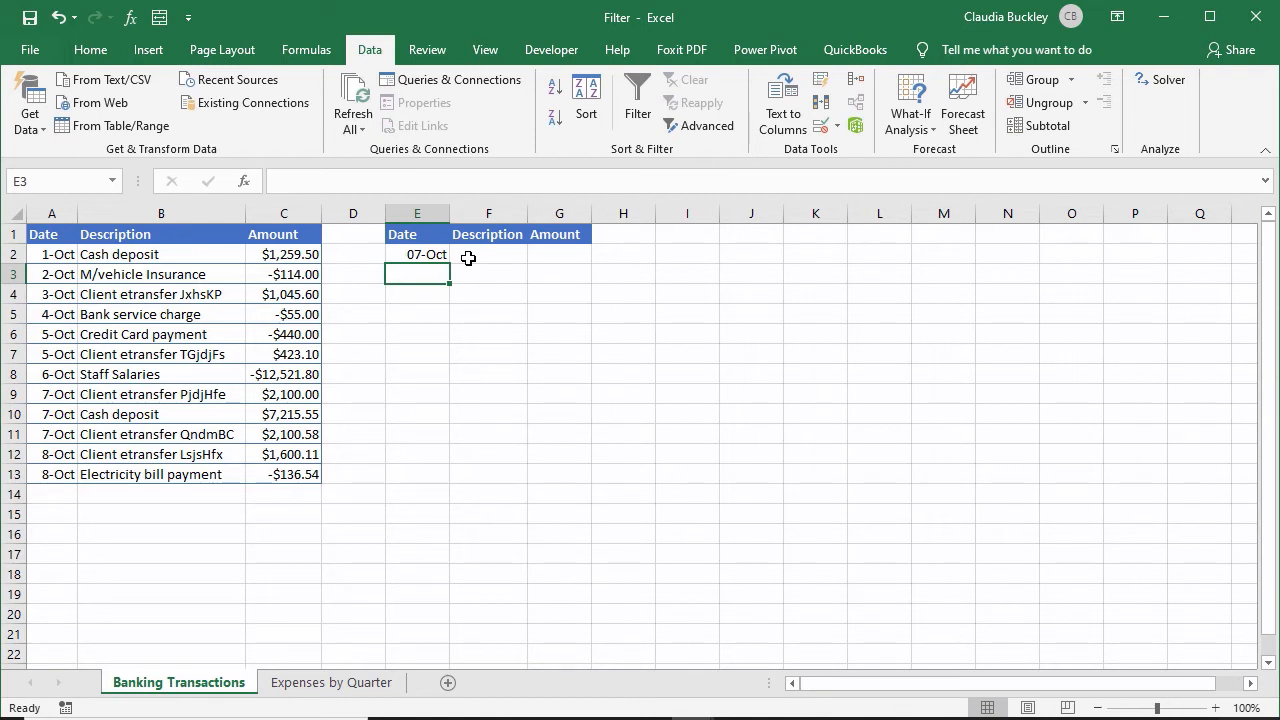
drag(52, 394, 52, 434)
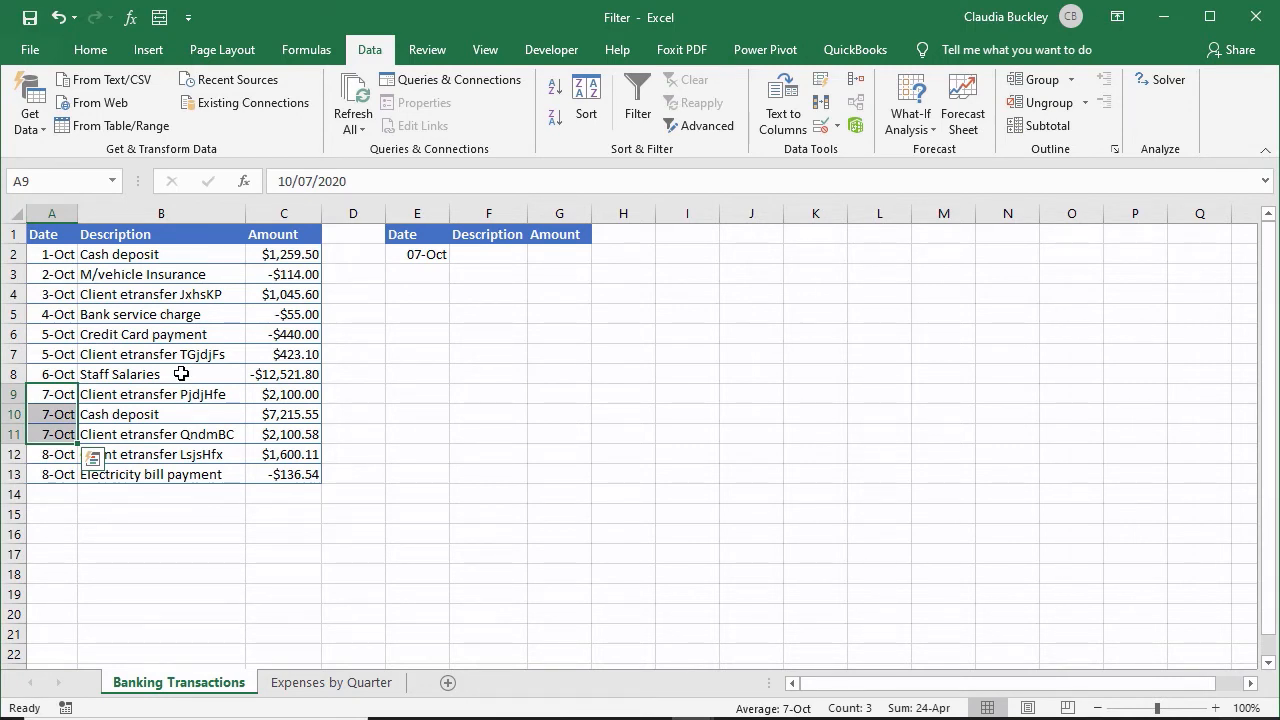
- Enter >1000 as the Amount criterion in cell G3, one row below the Date criterion
click(550, 276)
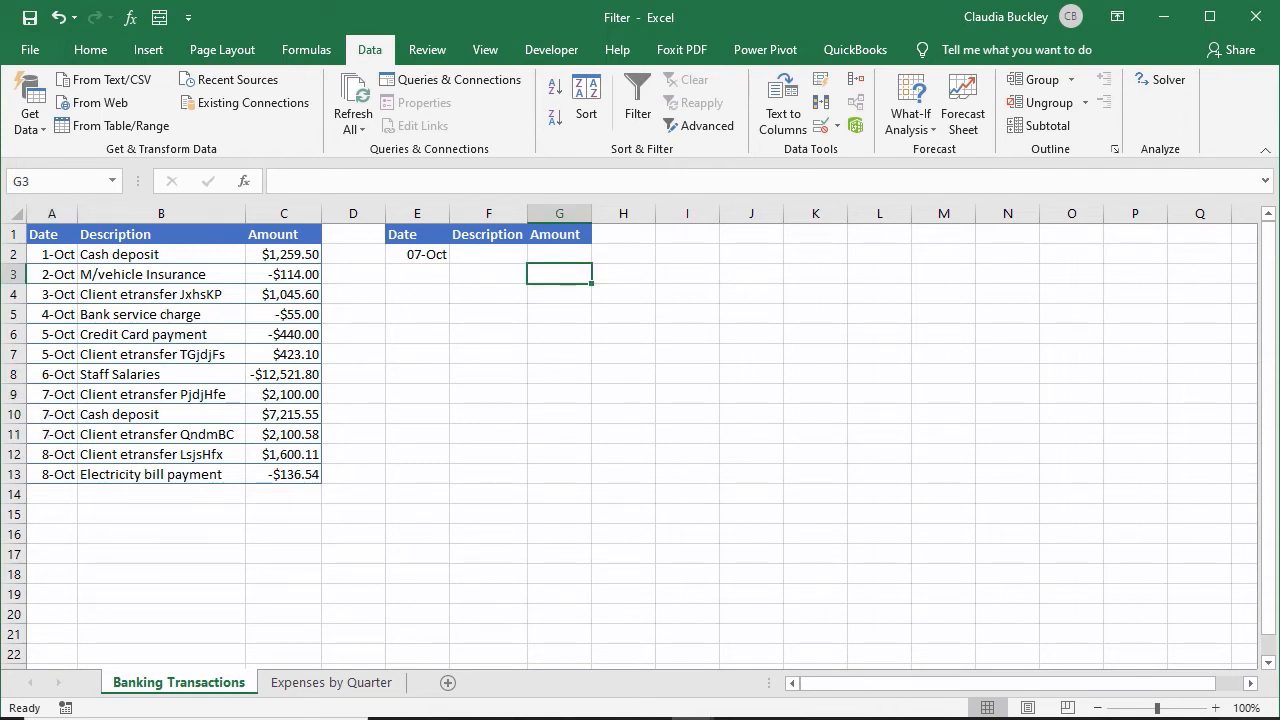
text(>1000)
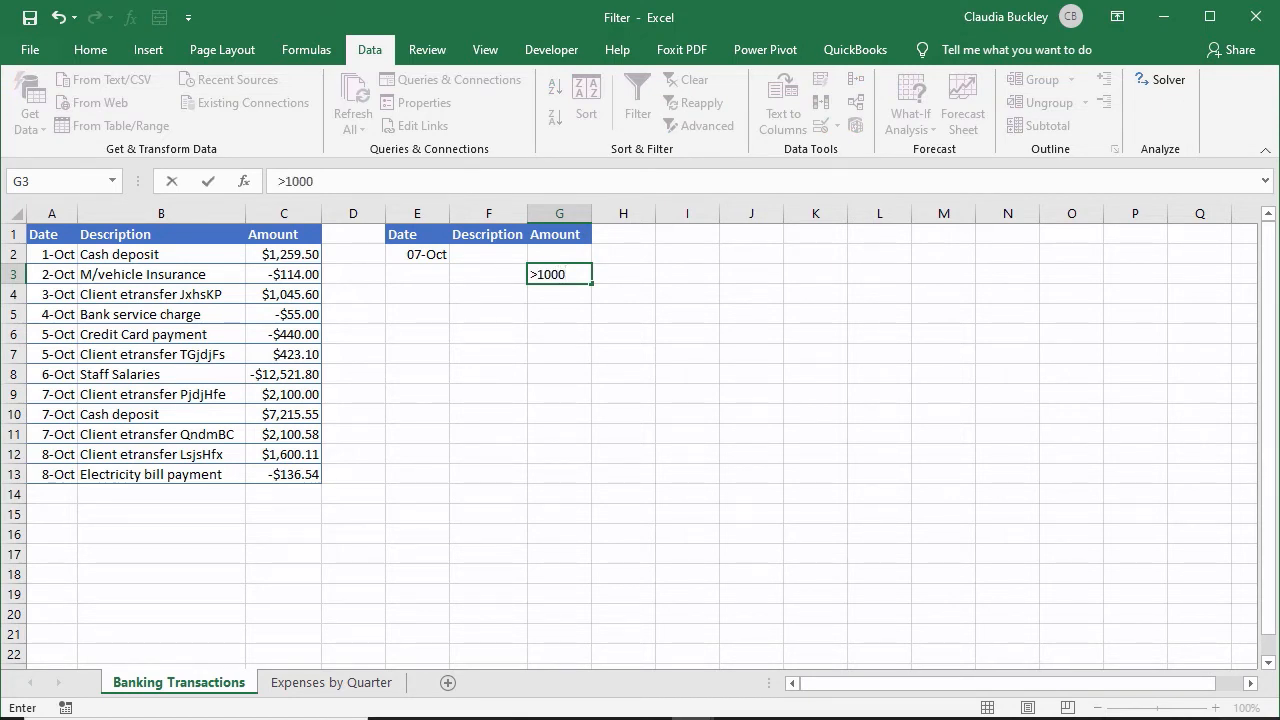
key(Return)
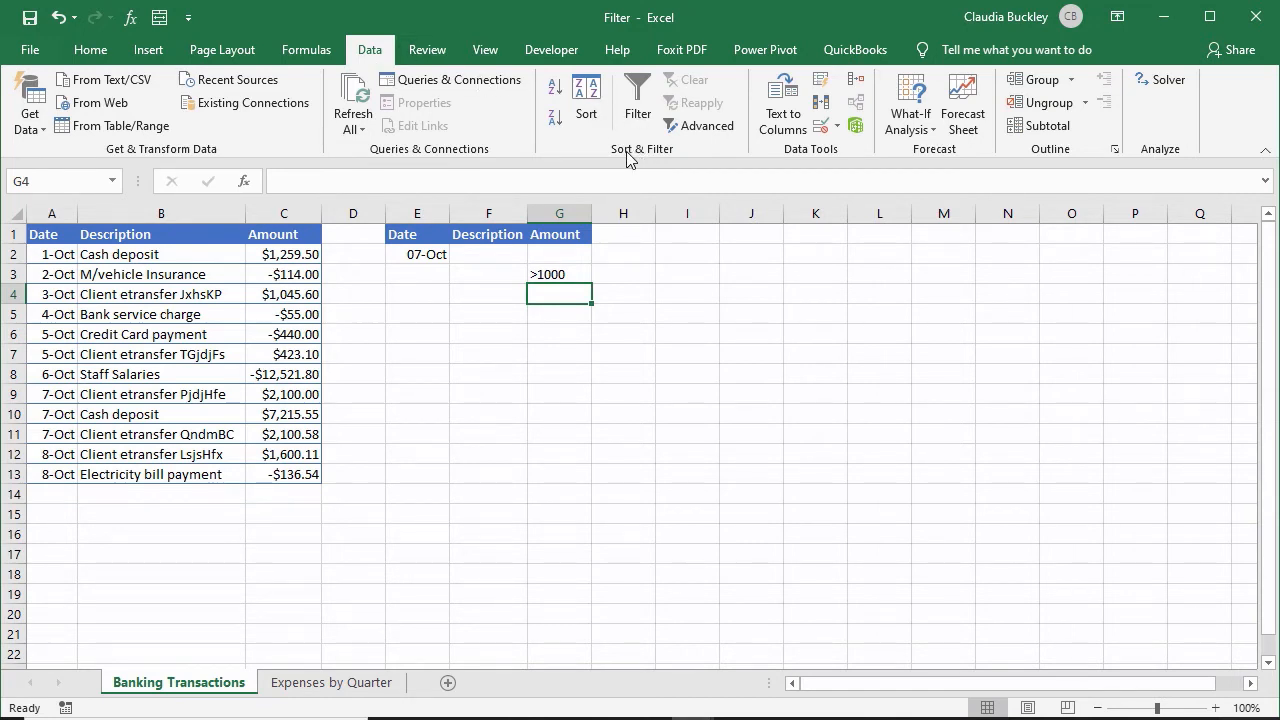
- Set up an advanced filter of A1:C13 that copies to another location, using E1:G3 as the criteria range
click(697, 128)
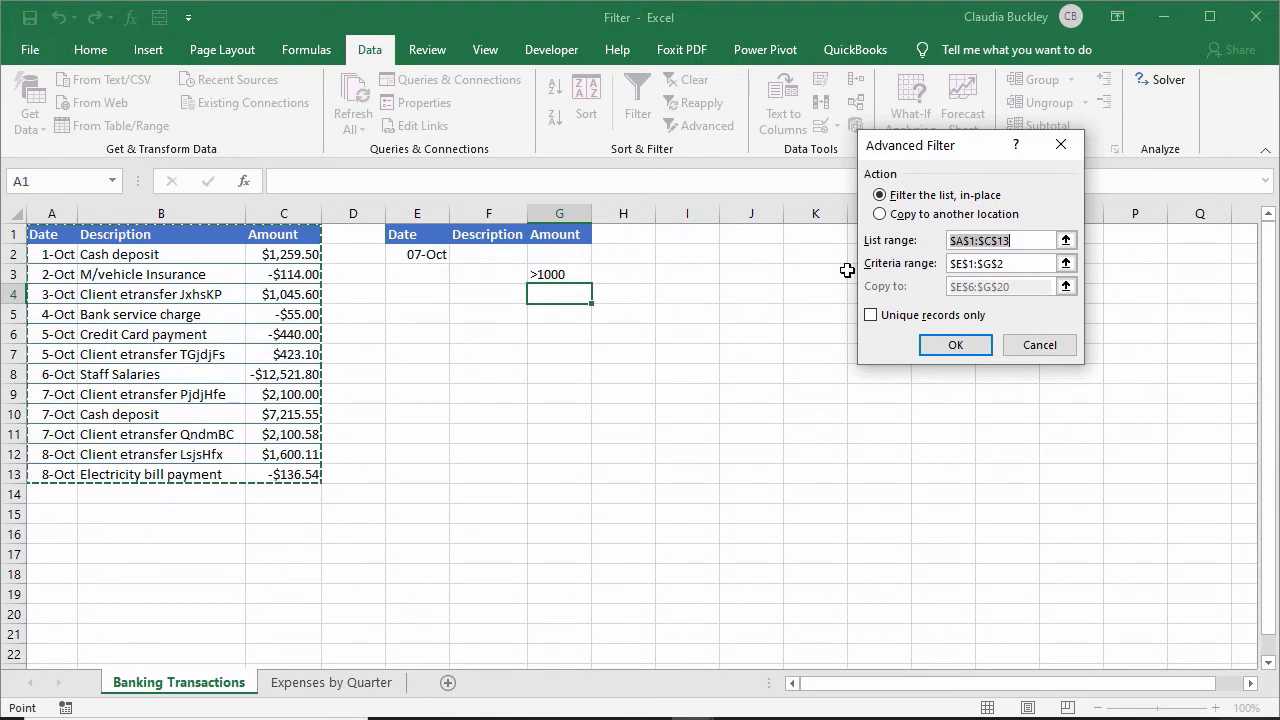
click(889, 217)
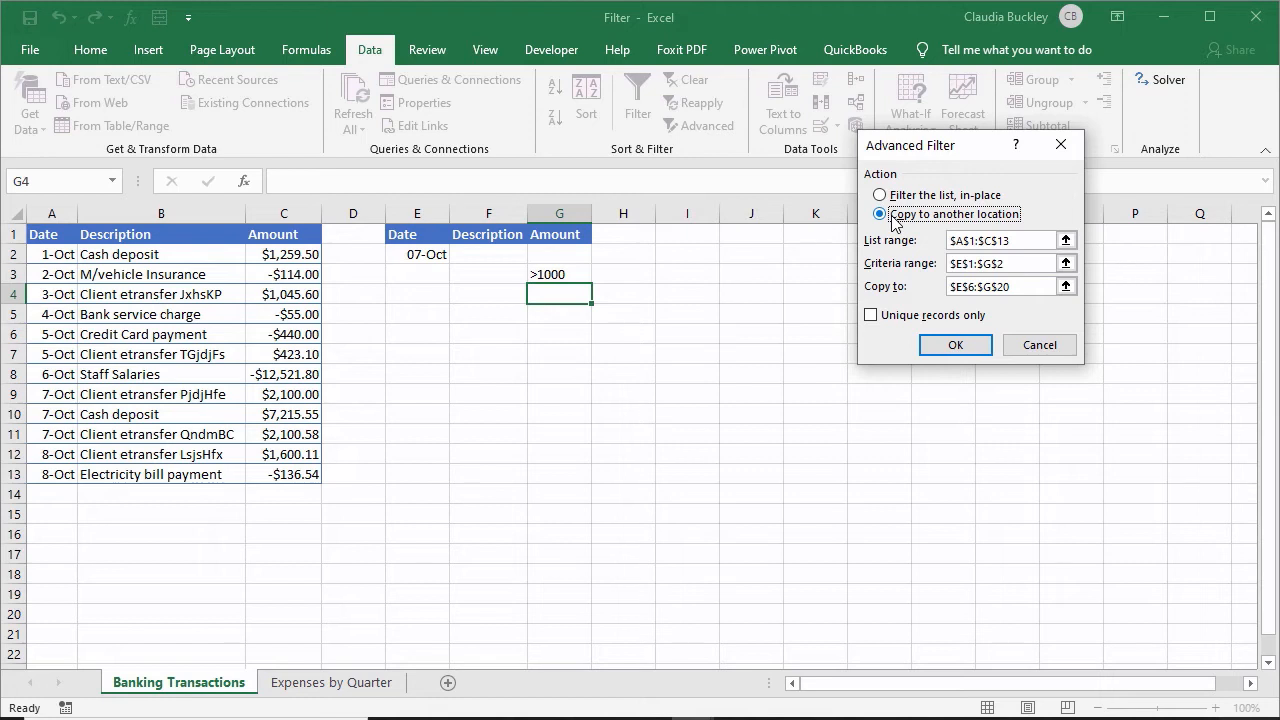
click(1021, 247)
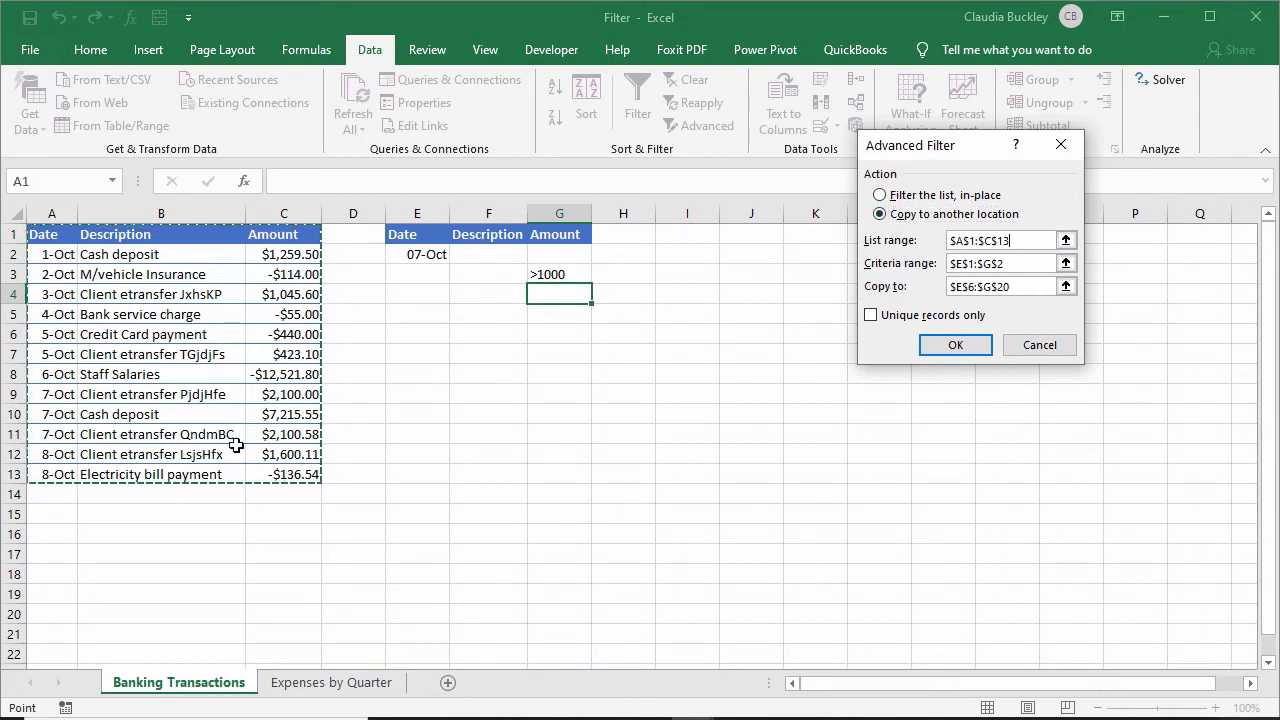
click(1021, 263)
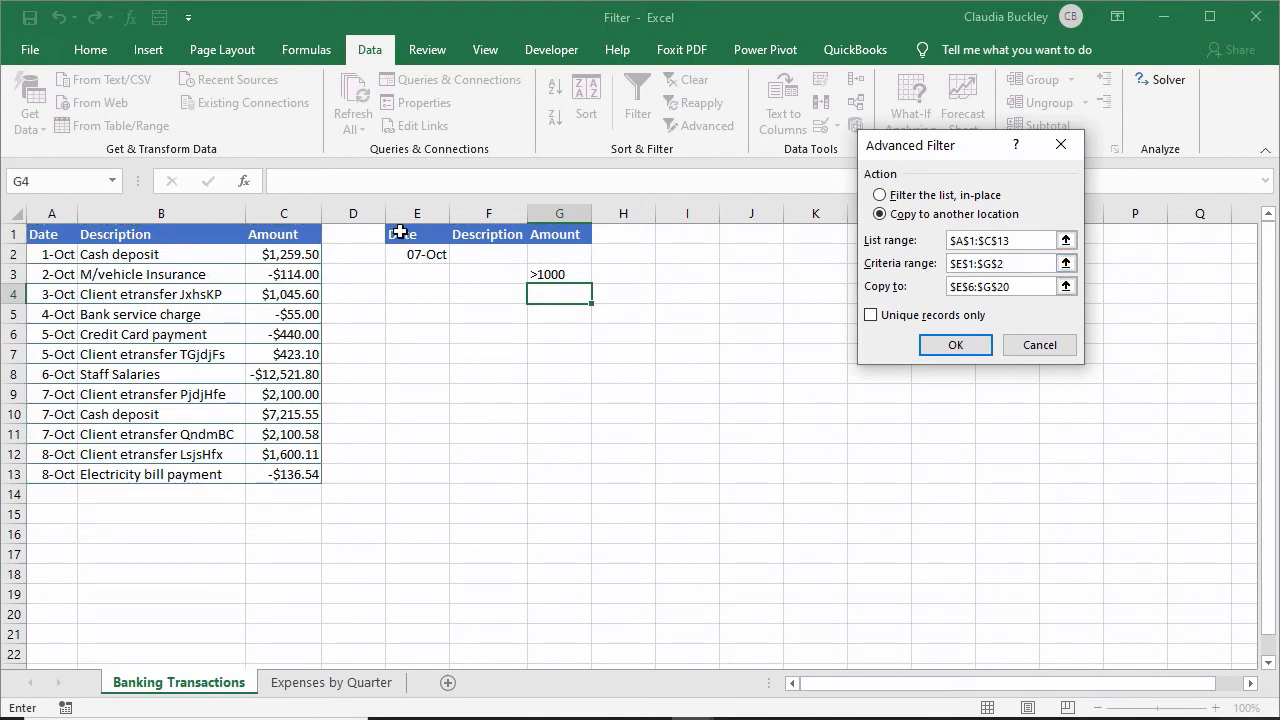
drag(400, 232, 552, 268)
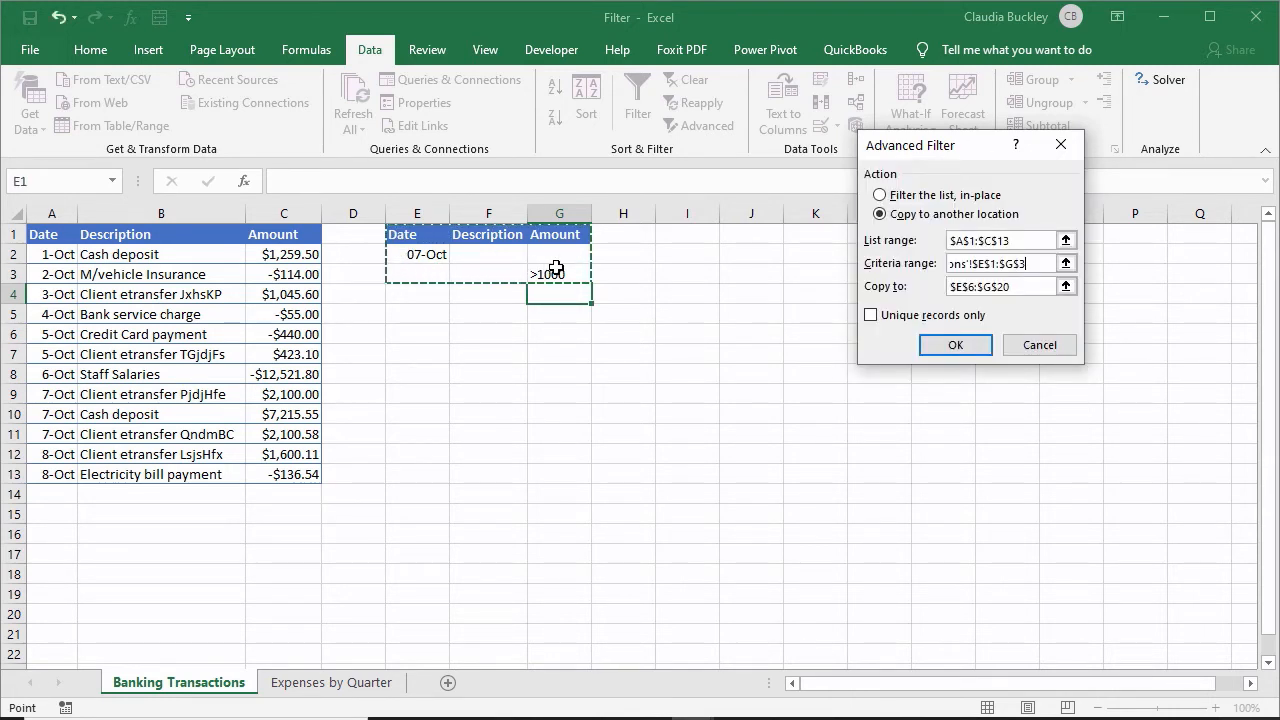
- Set E6 as the copy destination, run the advanced filter, and autofit column F
click(1020, 290)
drag(1012, 289, 950, 290)
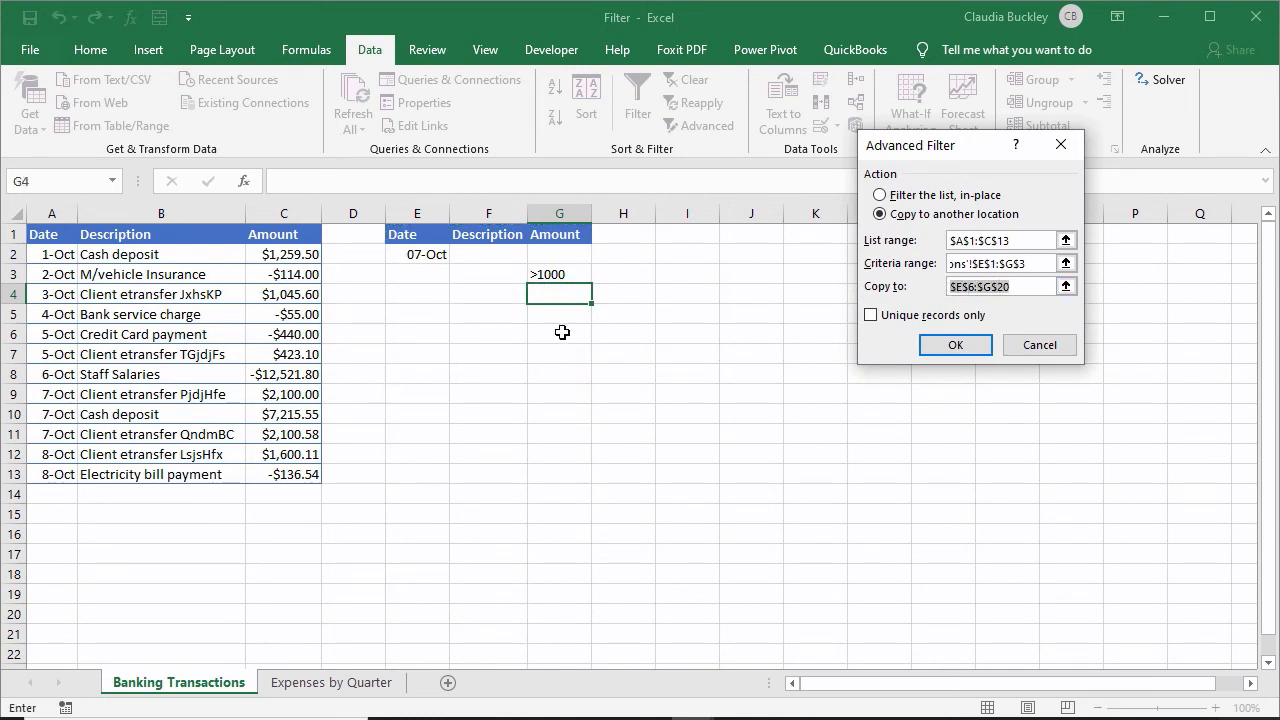
click(421, 336)
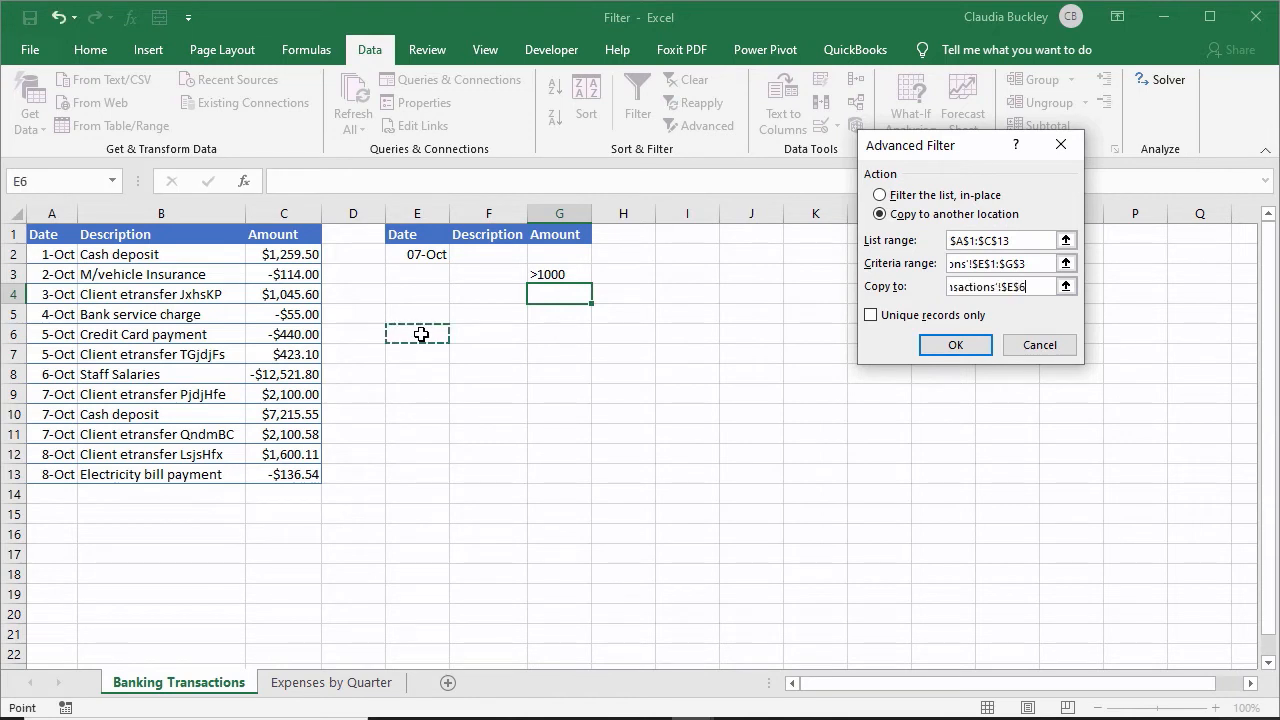
click(963, 348)
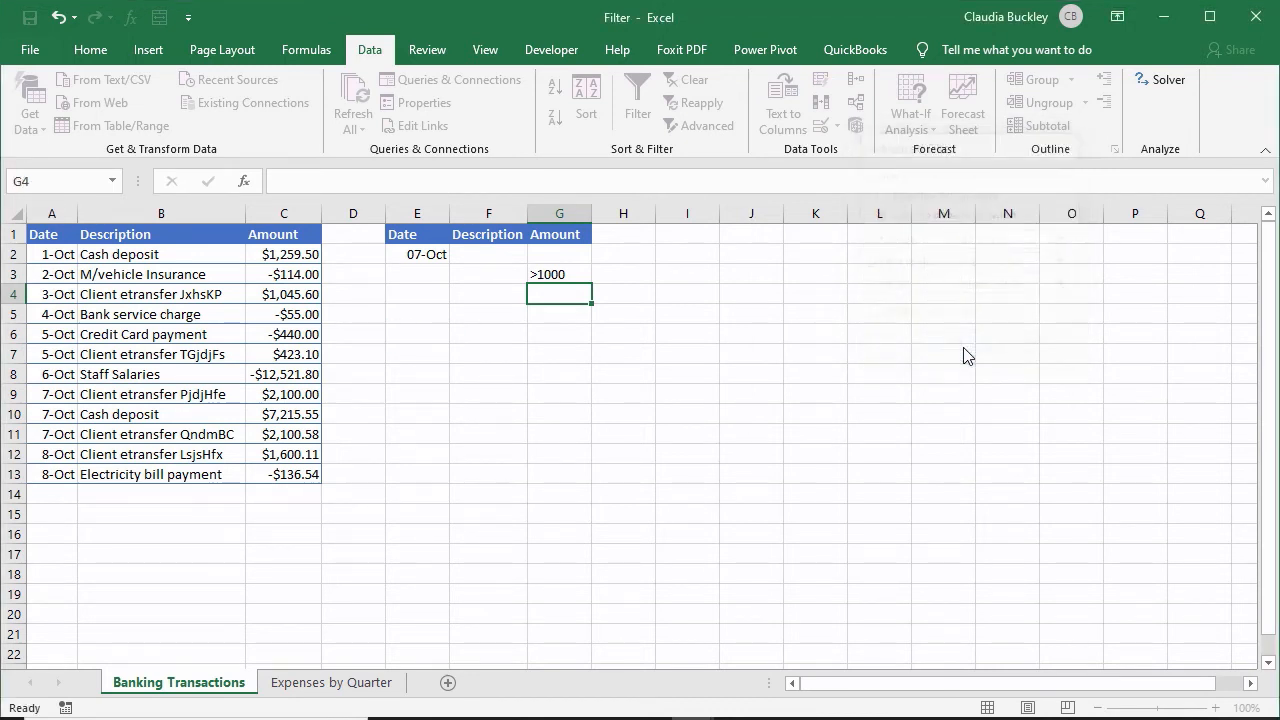
click(513, 292)
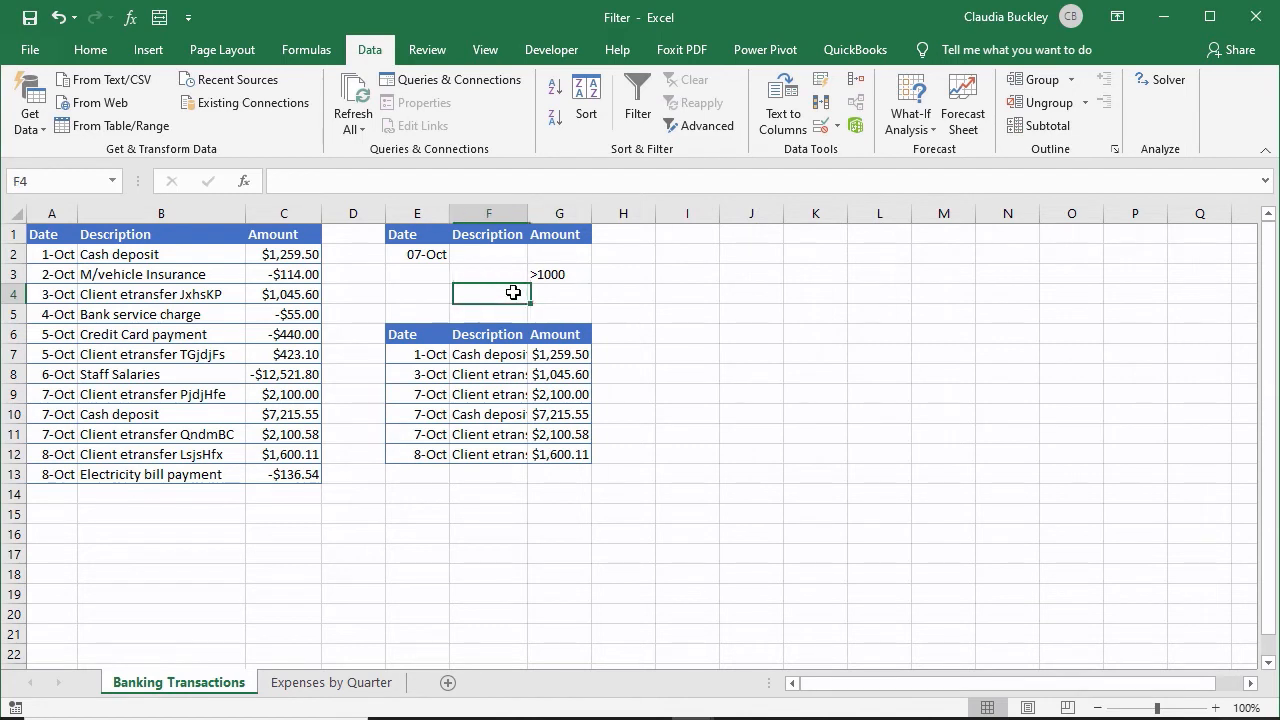
double_click(527, 213)
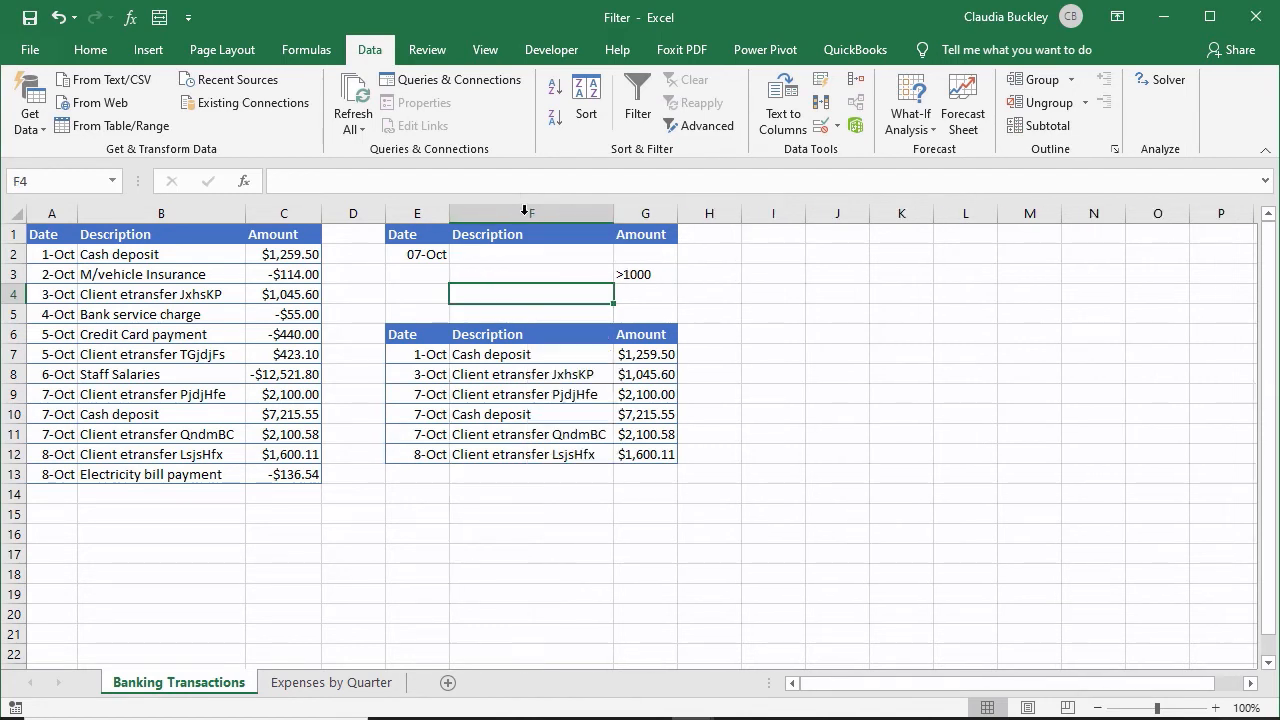
- Check the extracted results against each criterion by selecting the dates in E9:E11 and the amounts in G7:G8 and G12
click(427, 335)
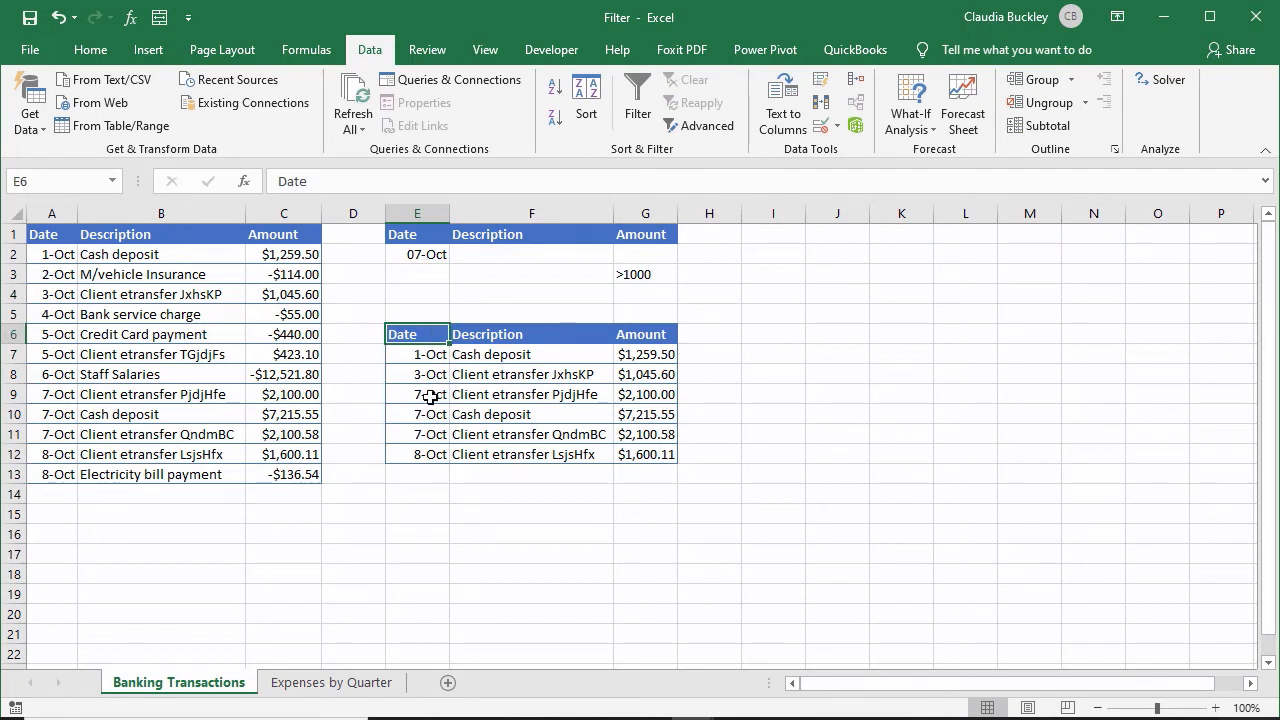
click(430, 397)
drag(430, 397, 434, 435)
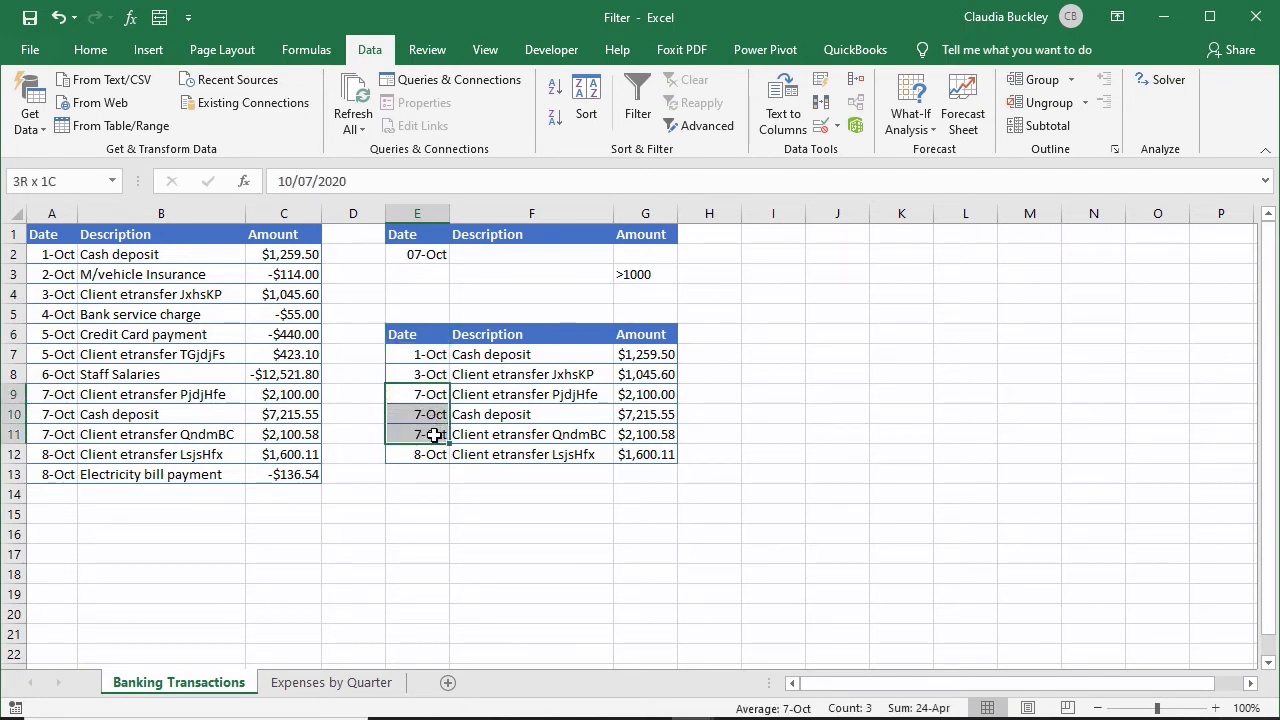
drag(649, 356, 649, 378)
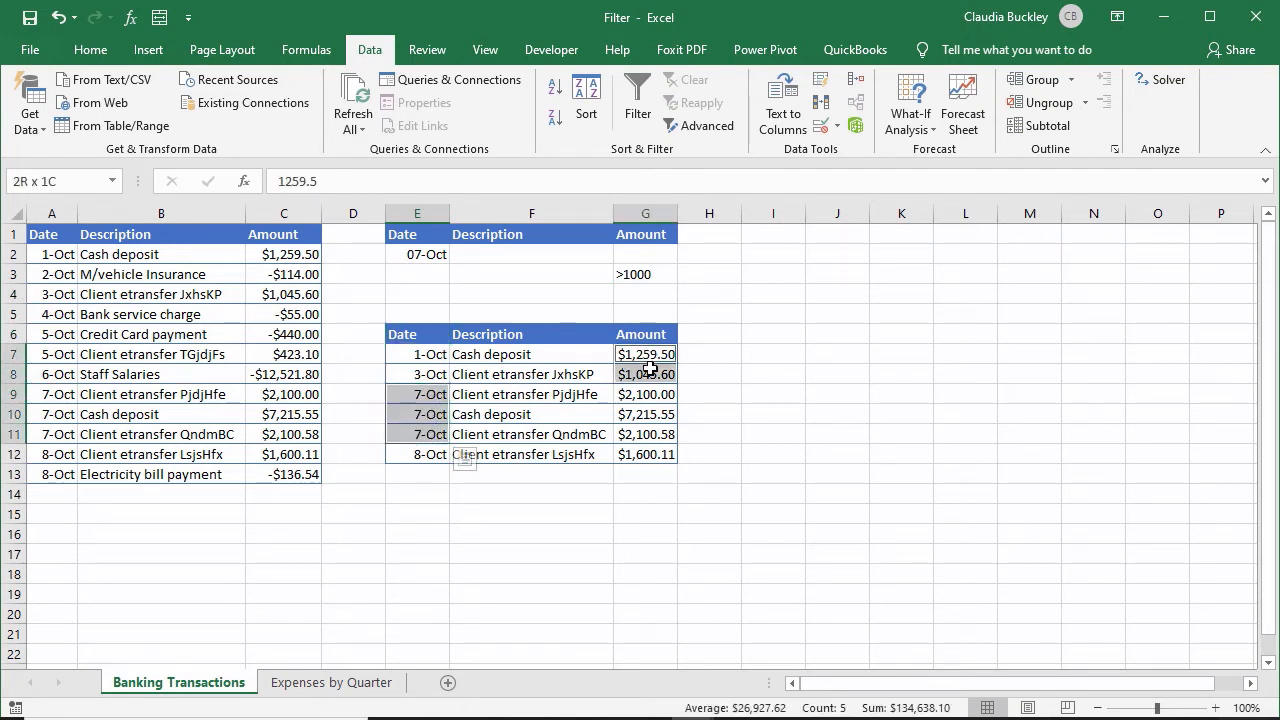
ctrl+click(645, 454)
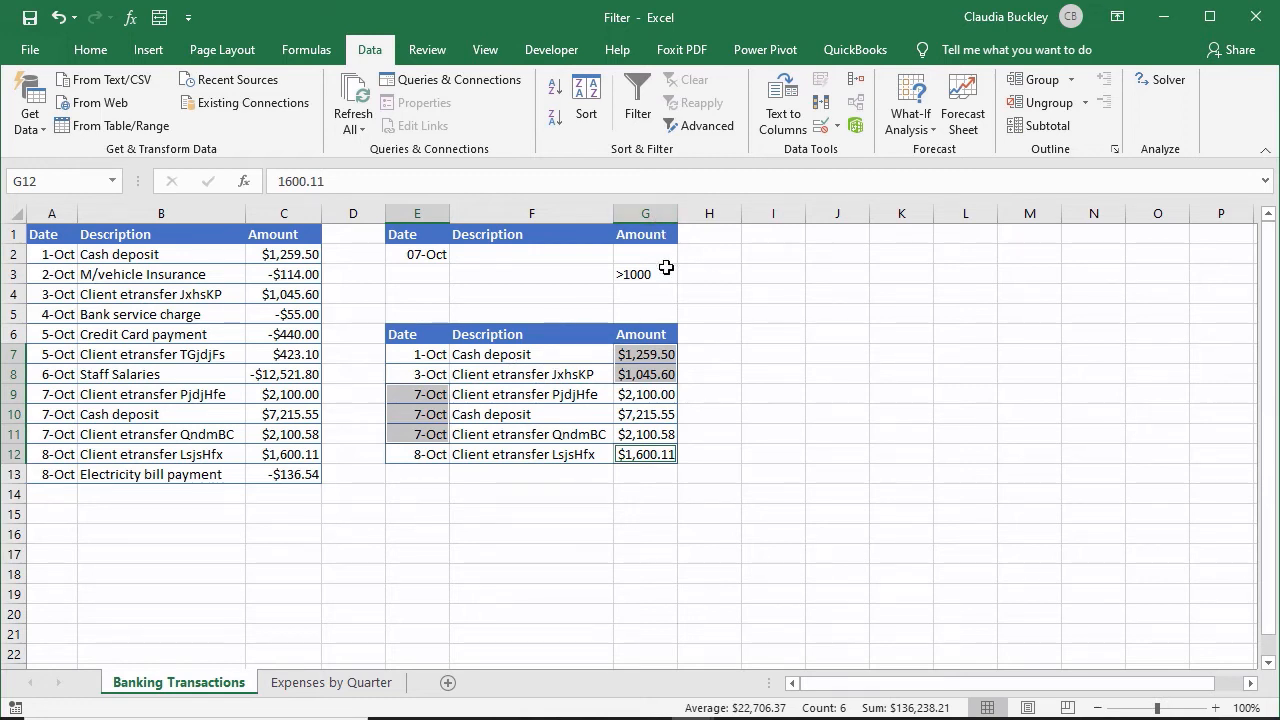
click(456, 354)
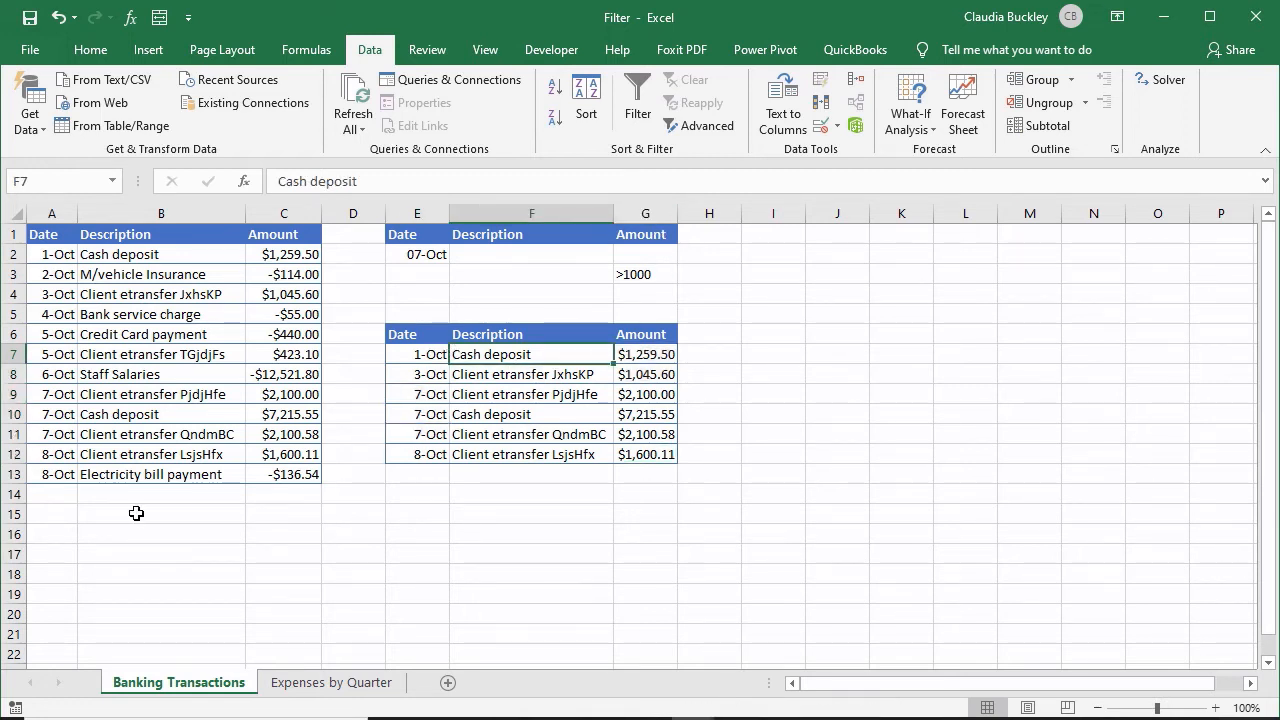
- Examine the 8-Oct source transactions in A12:C13 and the amount in C13
drag(78, 454, 290, 474)
click(66, 456)
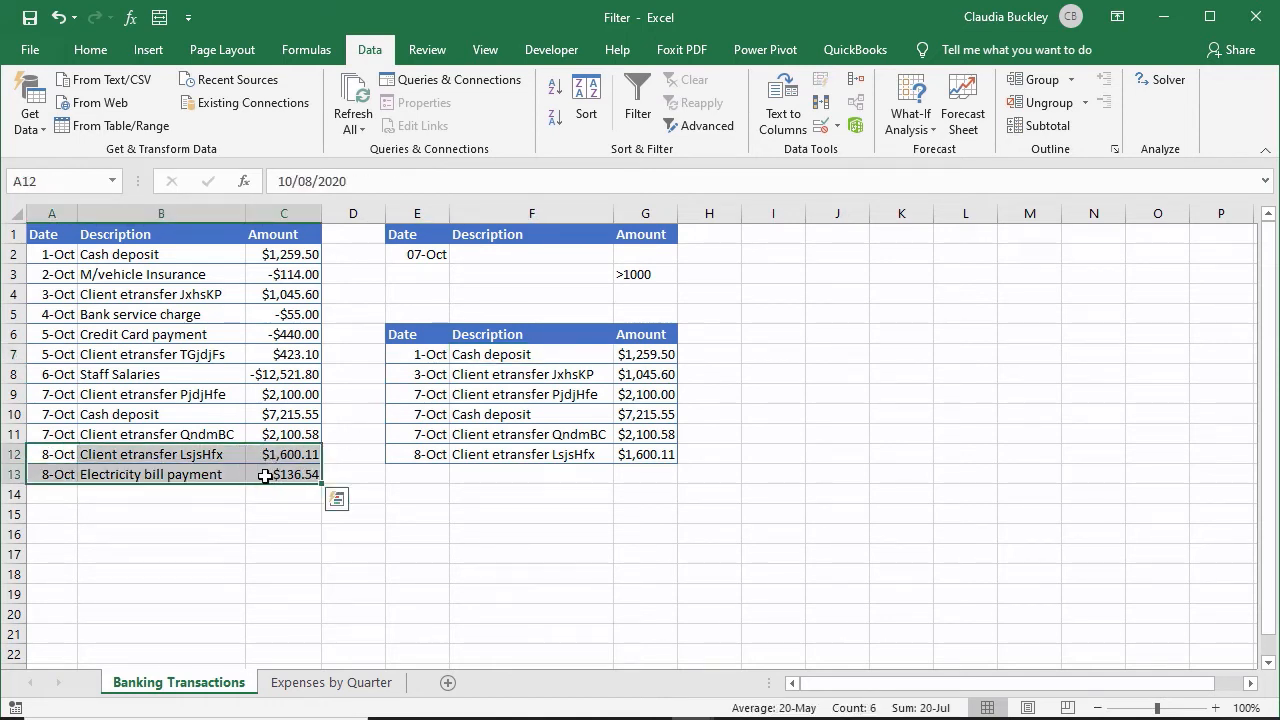
click(284, 475)
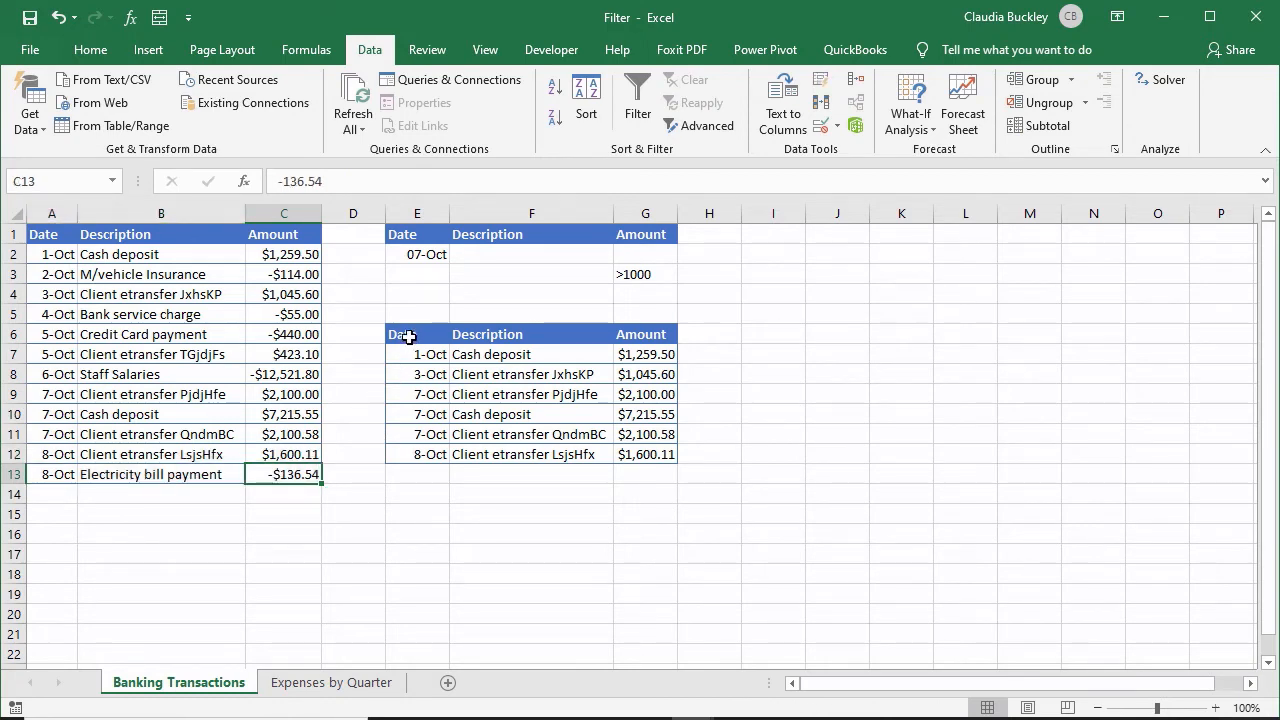
- Clear the extracted results in E6:G12 and set the Date criterion in E2 to 10/08/2020
drag(409, 334, 668, 458)
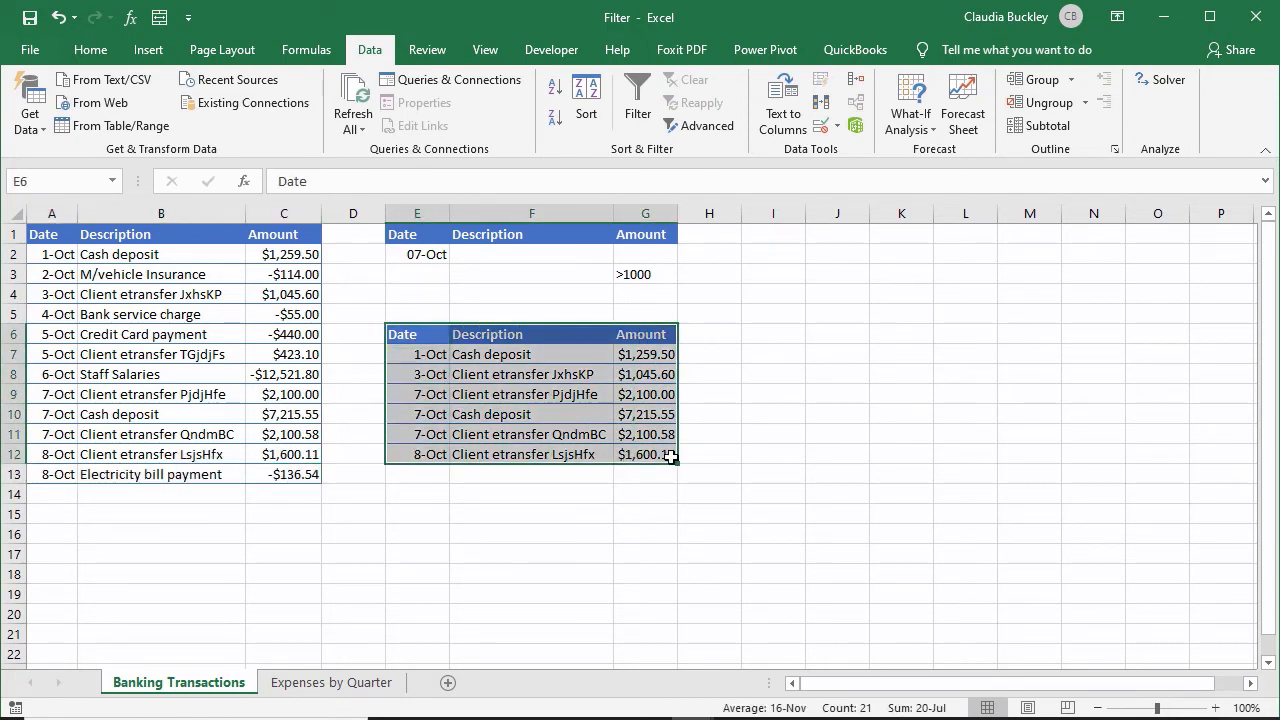
click(92, 52)
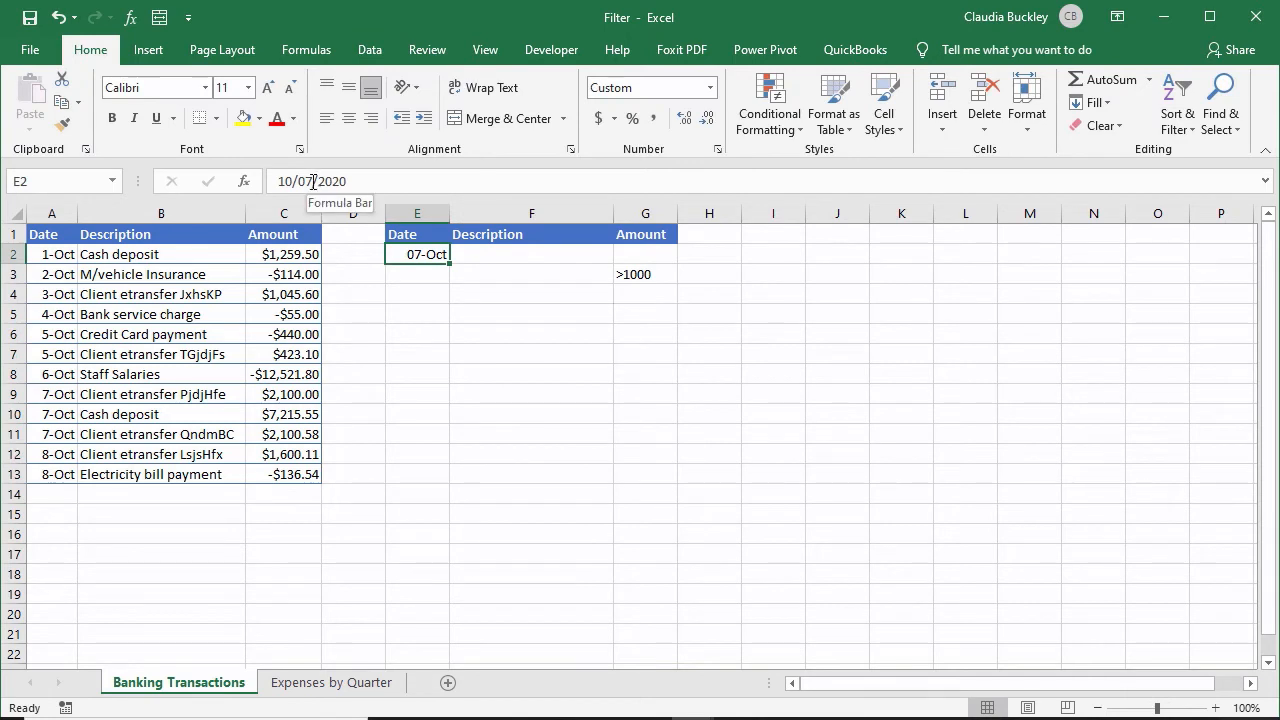
click(339, 178)
key(BackSpace)
text(8)
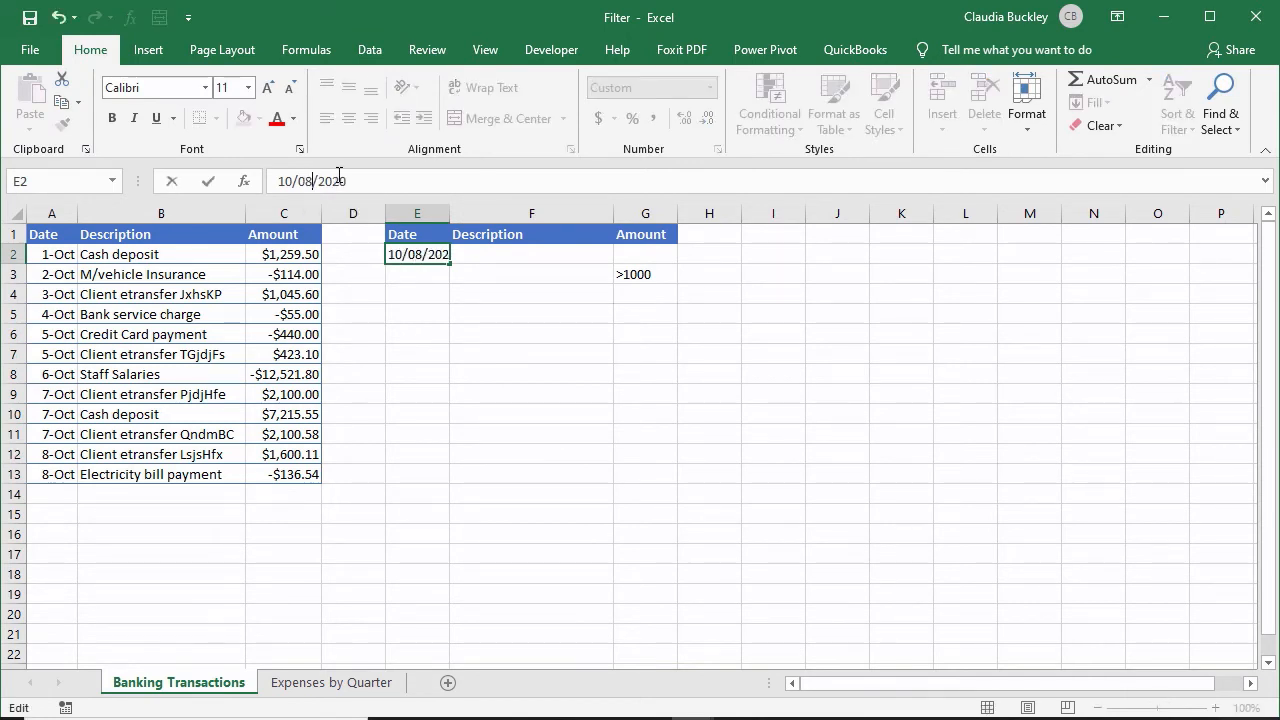
key(Return)
- Enter >1000 as the Amount criterion in G2, delete the criterion in G3, and select the criteria row E2:G2
click(656, 254)
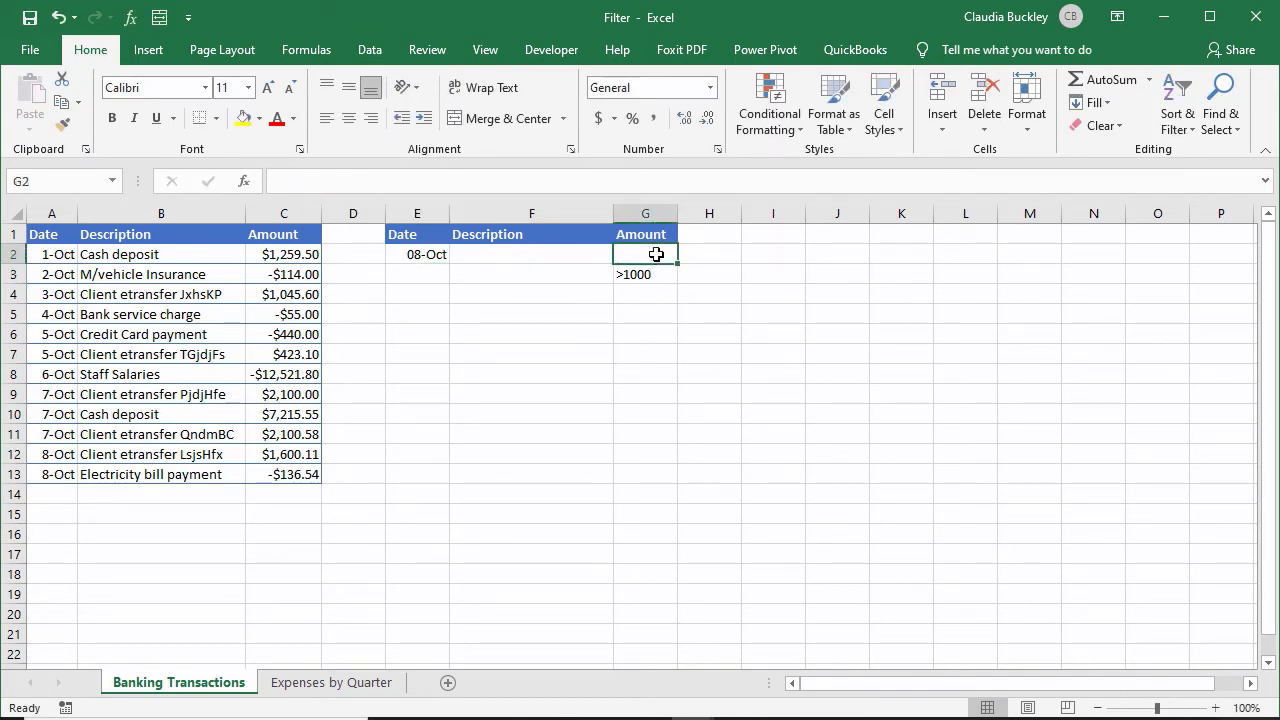
text(>1)
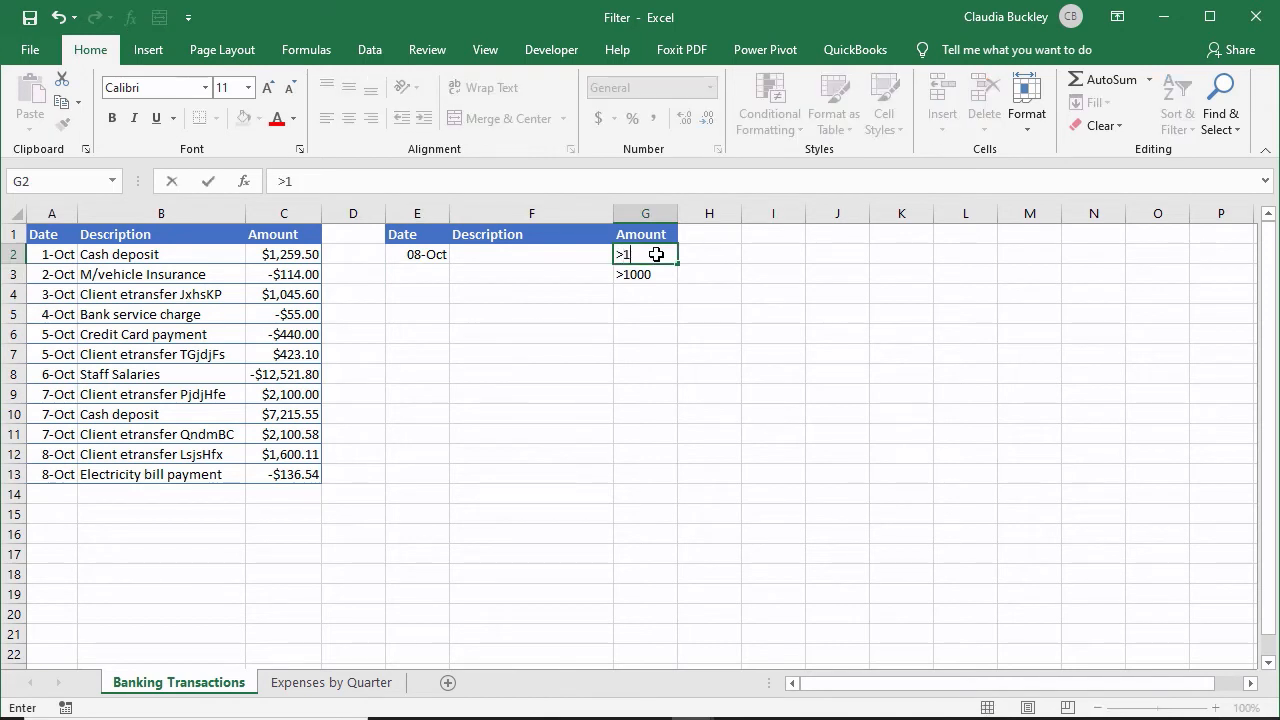
text(000)
key(Return)
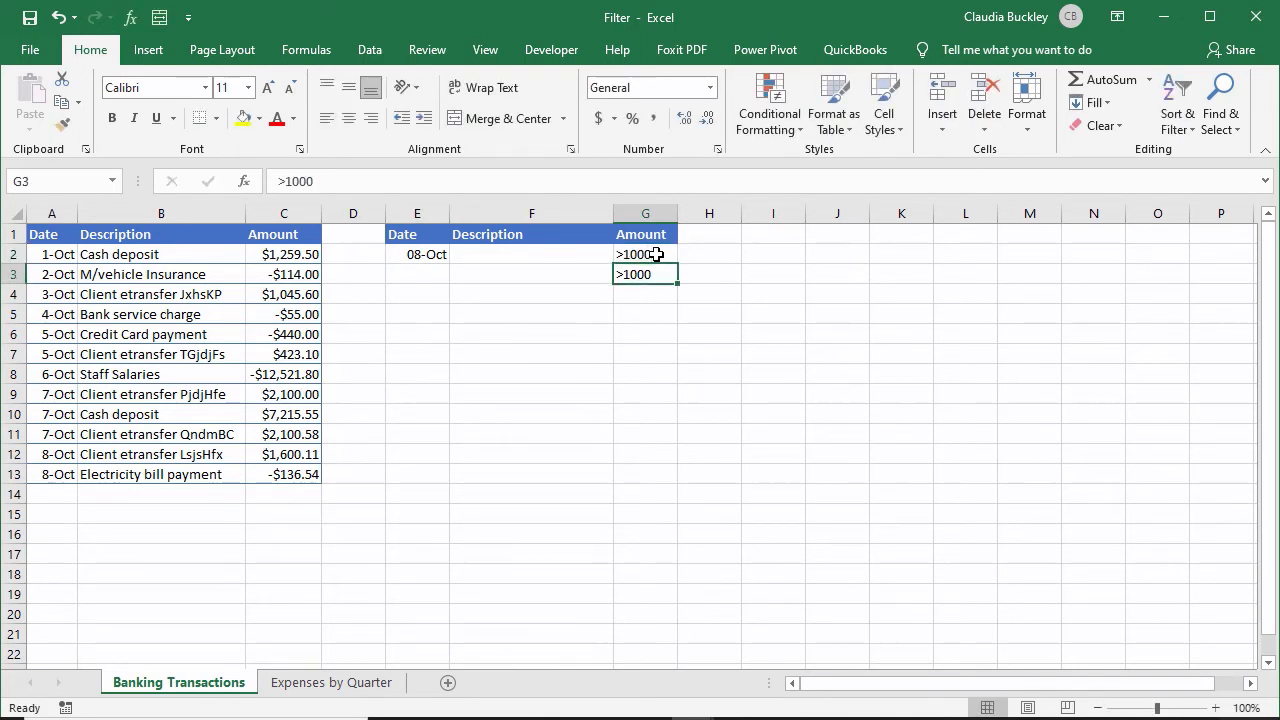
key(Delete)
click(422, 255)
key(ctrl+shift+Right)
drag(417, 257, 646, 254)
- Run an advanced filter on A1:C13 with criteria range E1:G2, copying the matching records to E6:G6
click(236, 317)
click(370, 50)
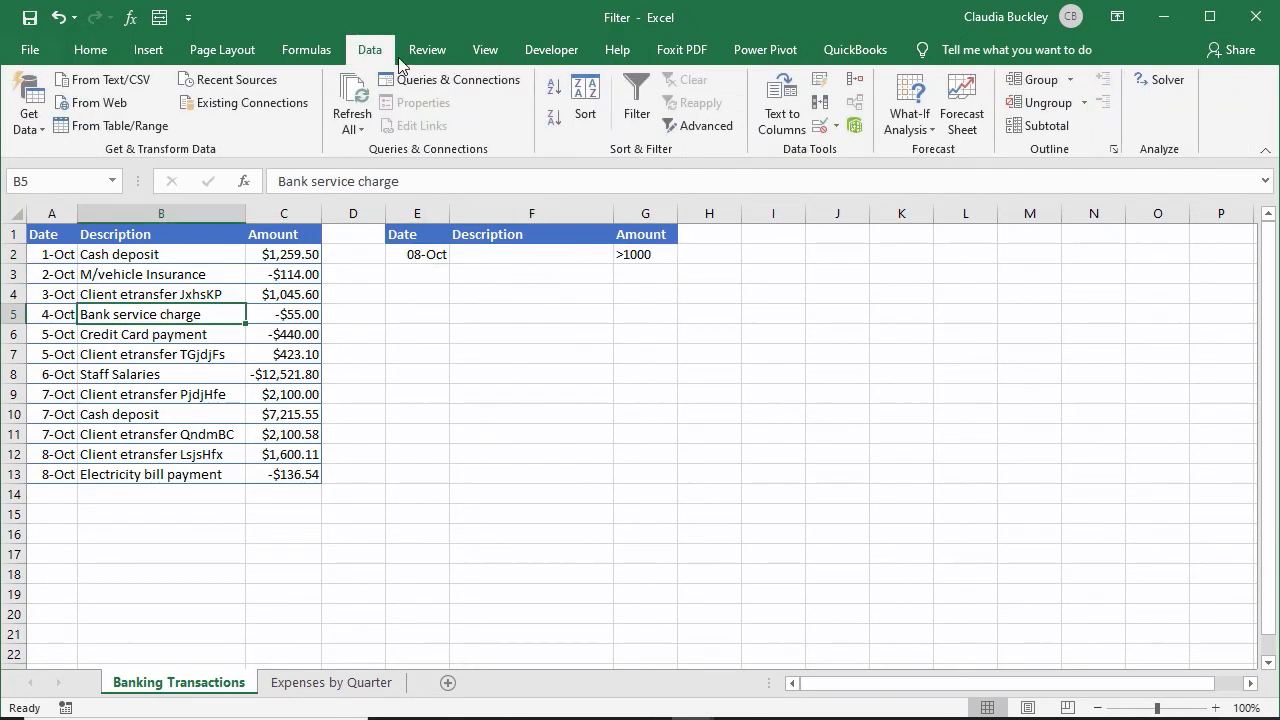
click(701, 127)
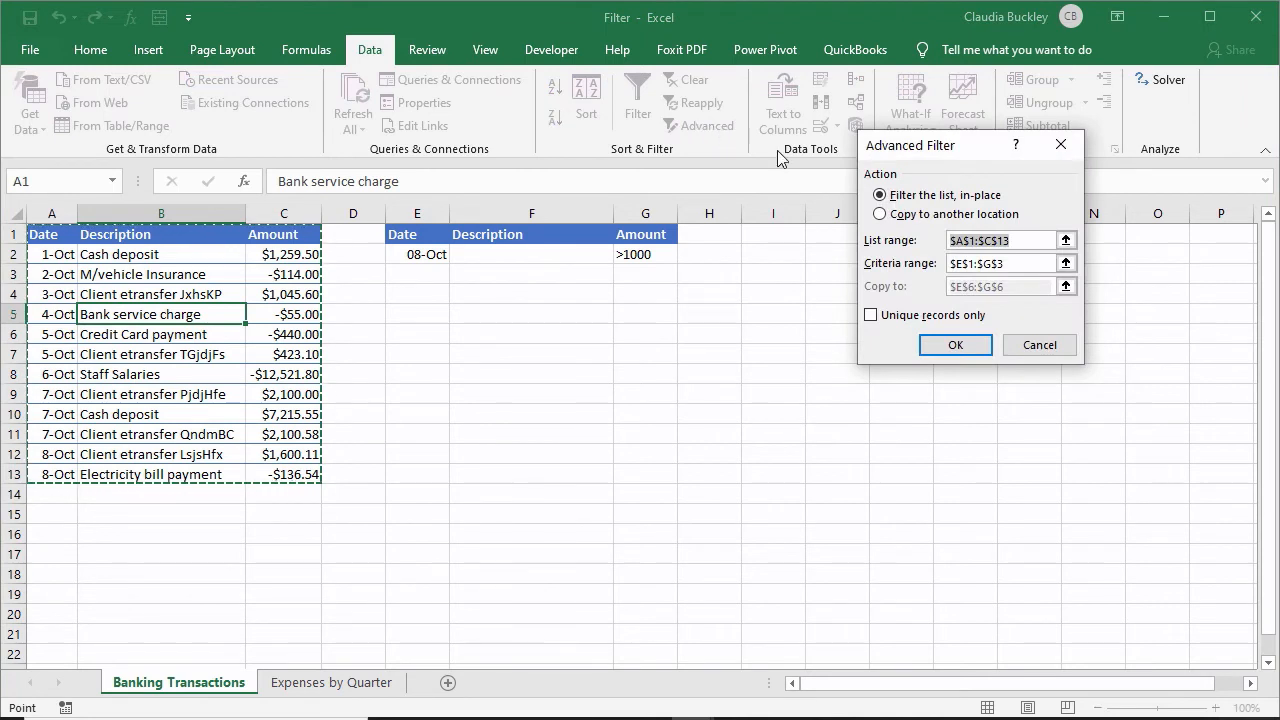
click(932, 216)
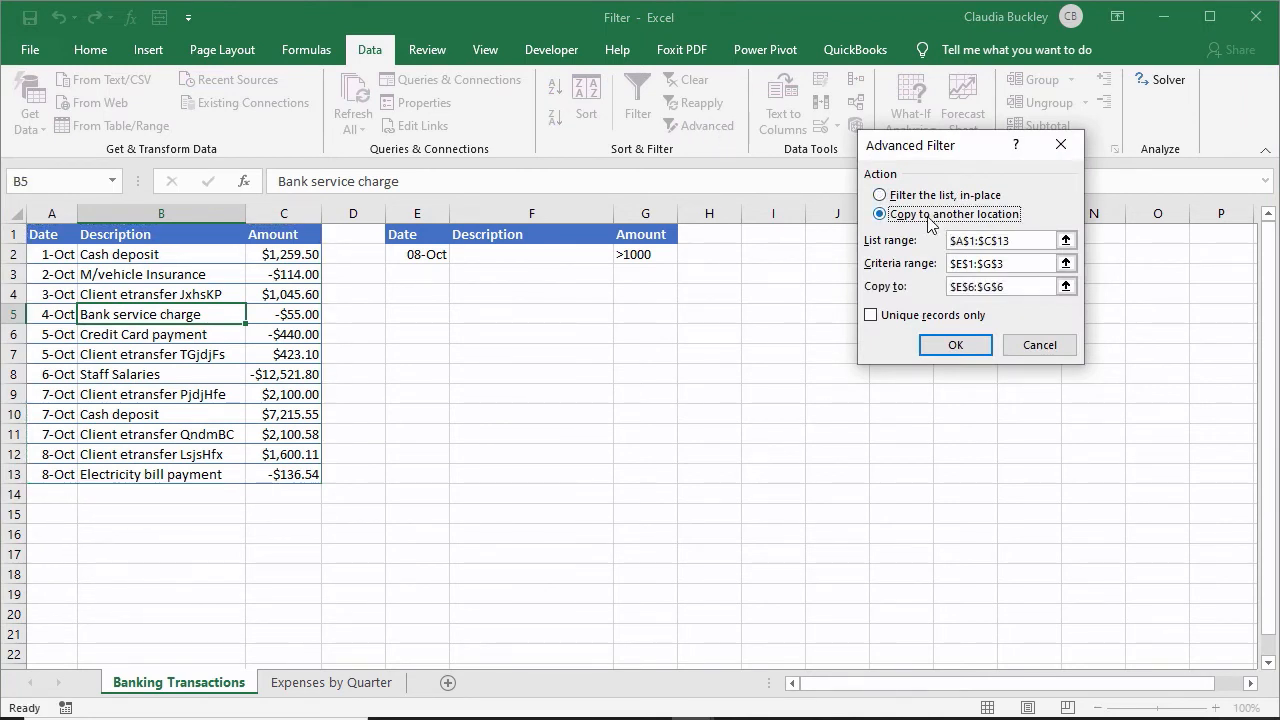
click(1020, 242)
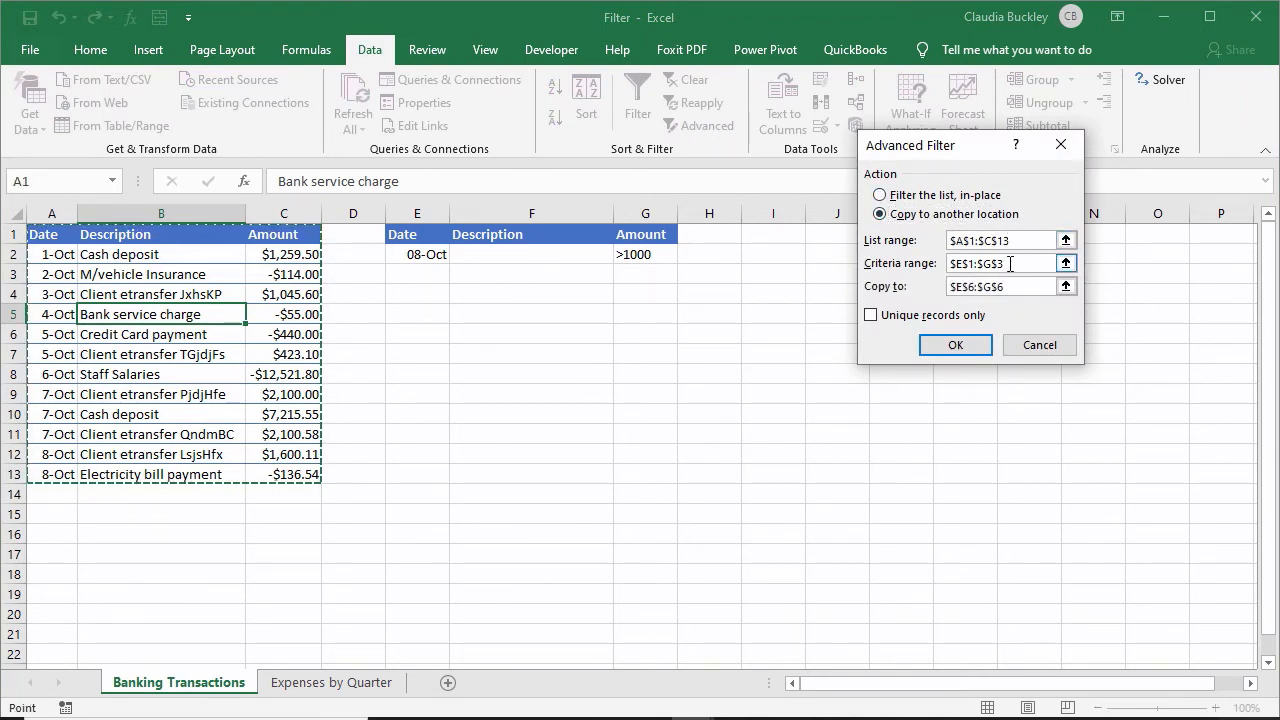
click(1008, 264)
drag(410, 236, 660, 257)
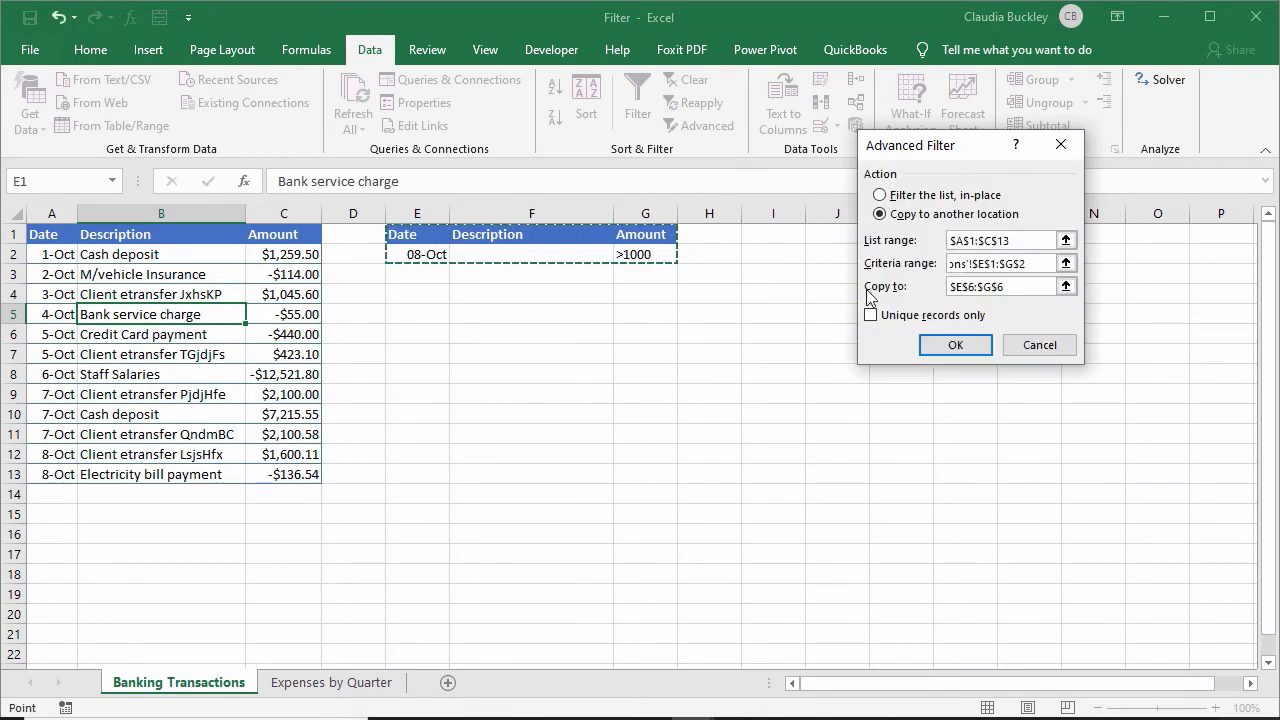
click(1017, 290)
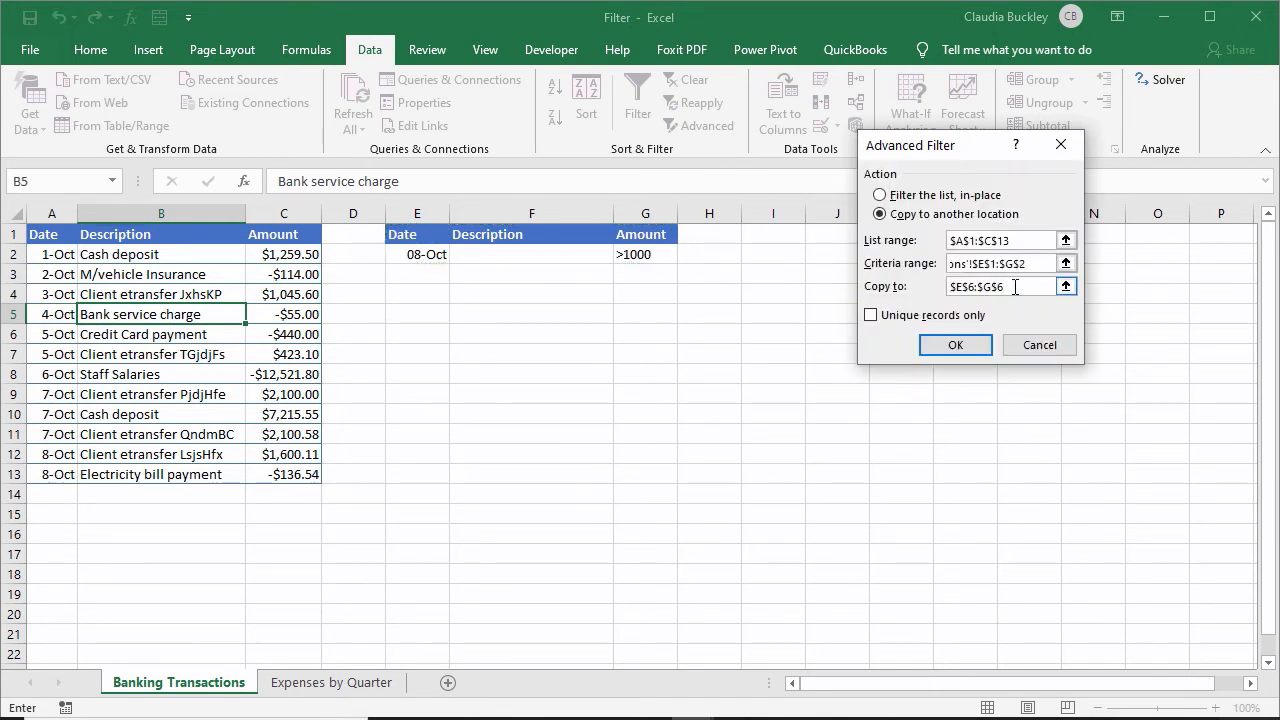
click(960, 348)
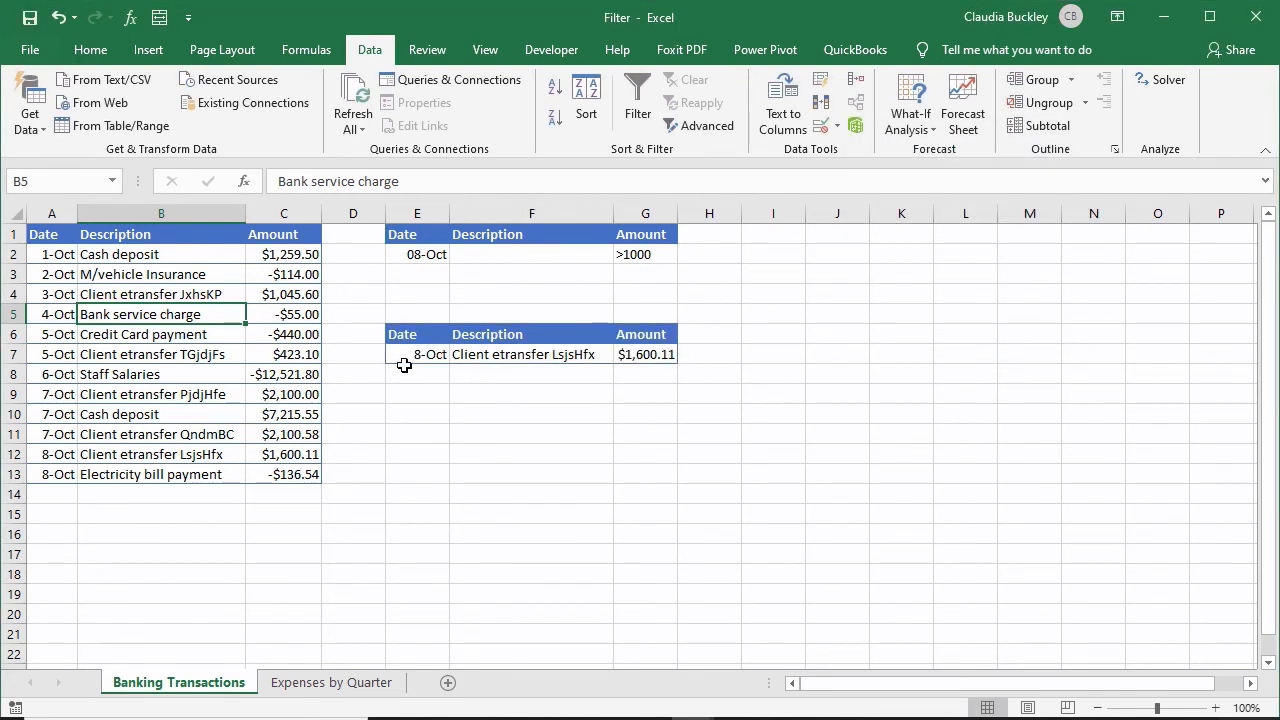
- Compare the extracted record in row 7 with the source transaction in row 12
click(410, 354)
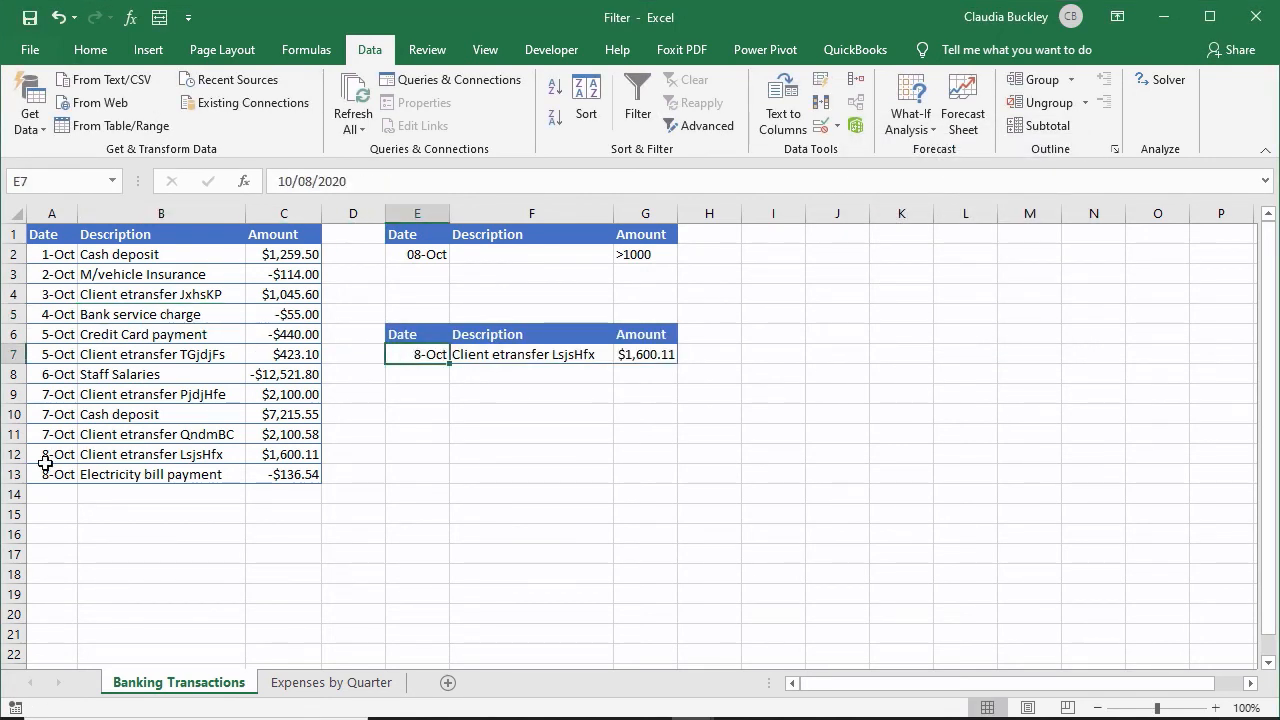
drag(38, 456, 260, 453)
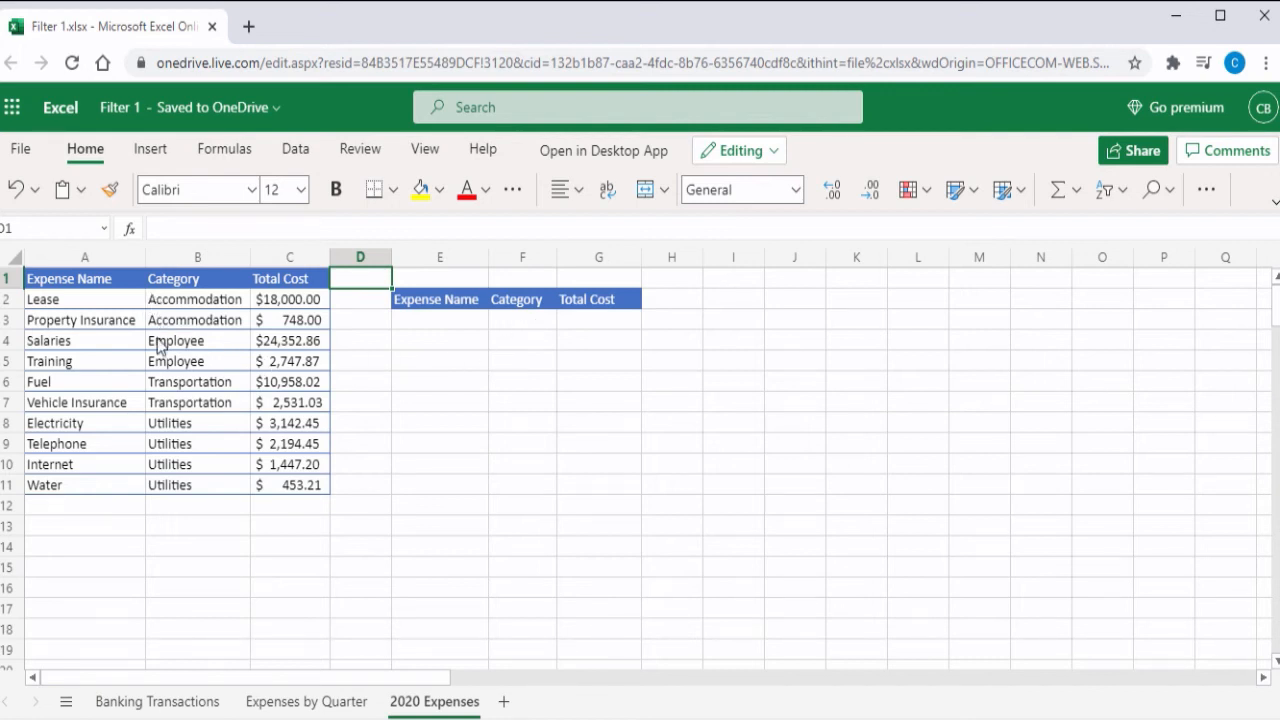
- Enter Employee in F1 as the Category criterion above the results headings, matching the category in B4:B5
drag(160, 345, 168, 370)
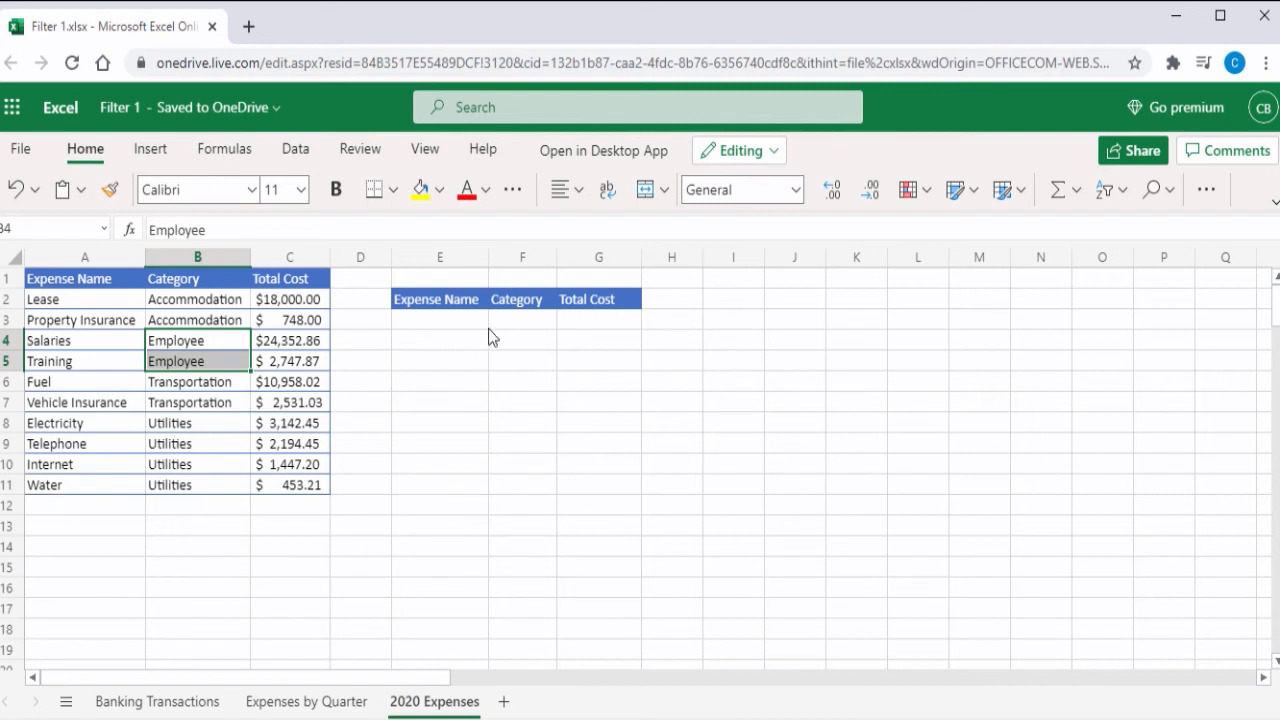
click(538, 281)
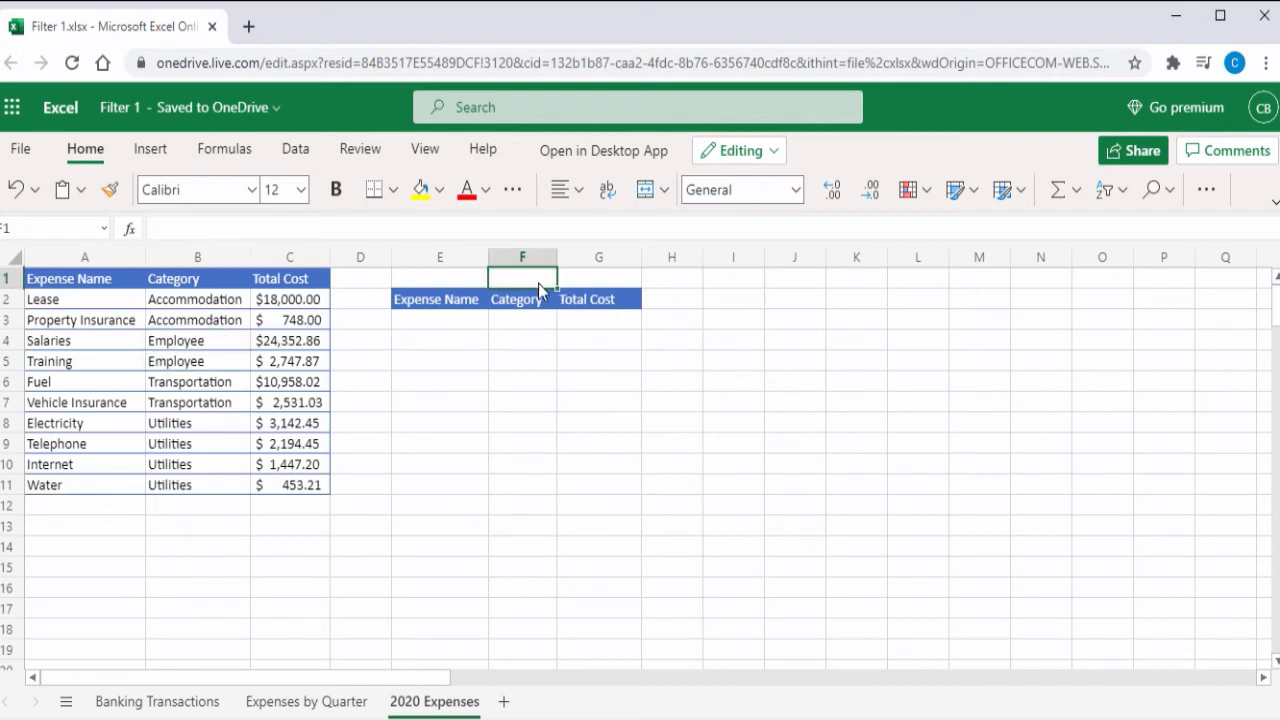
text(E)
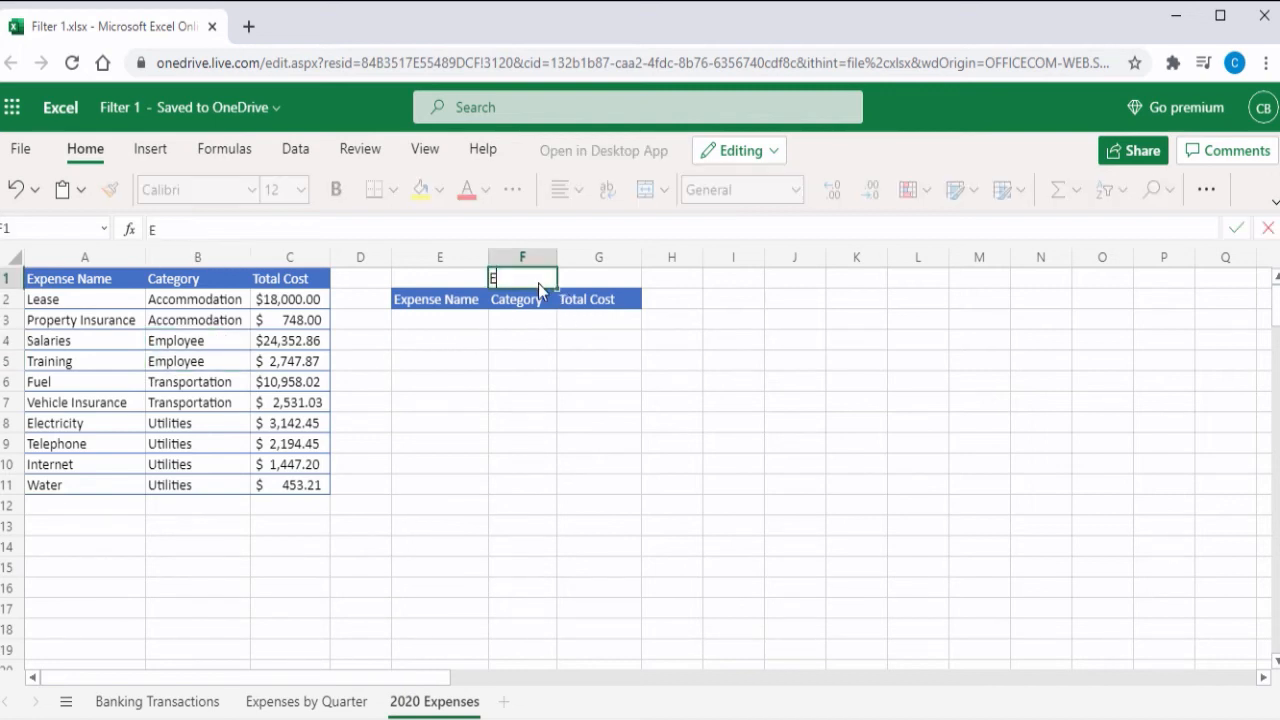
text(mployee)
click(516, 299)
click(428, 308)
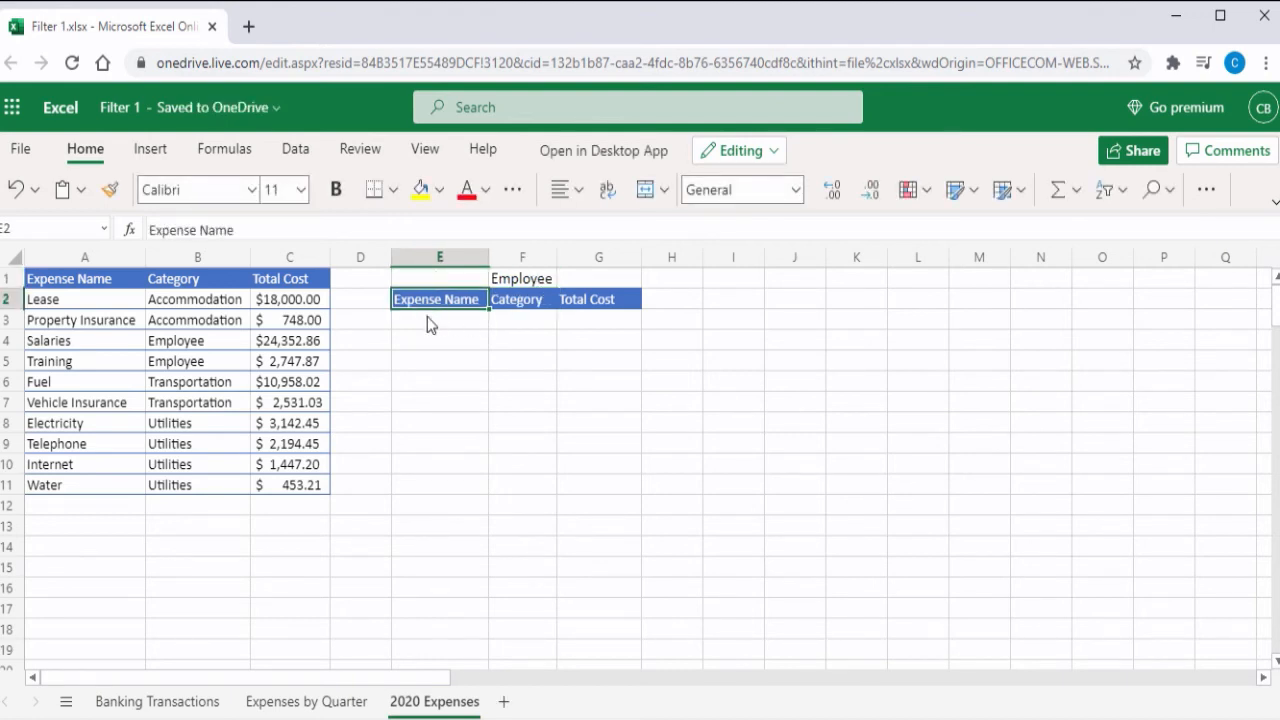
- Enter =FILTER(A2:C11,B2:B11=F1,"") in E3 to extract the expenses whose category matches F1
click(427, 318)
text(=filter)
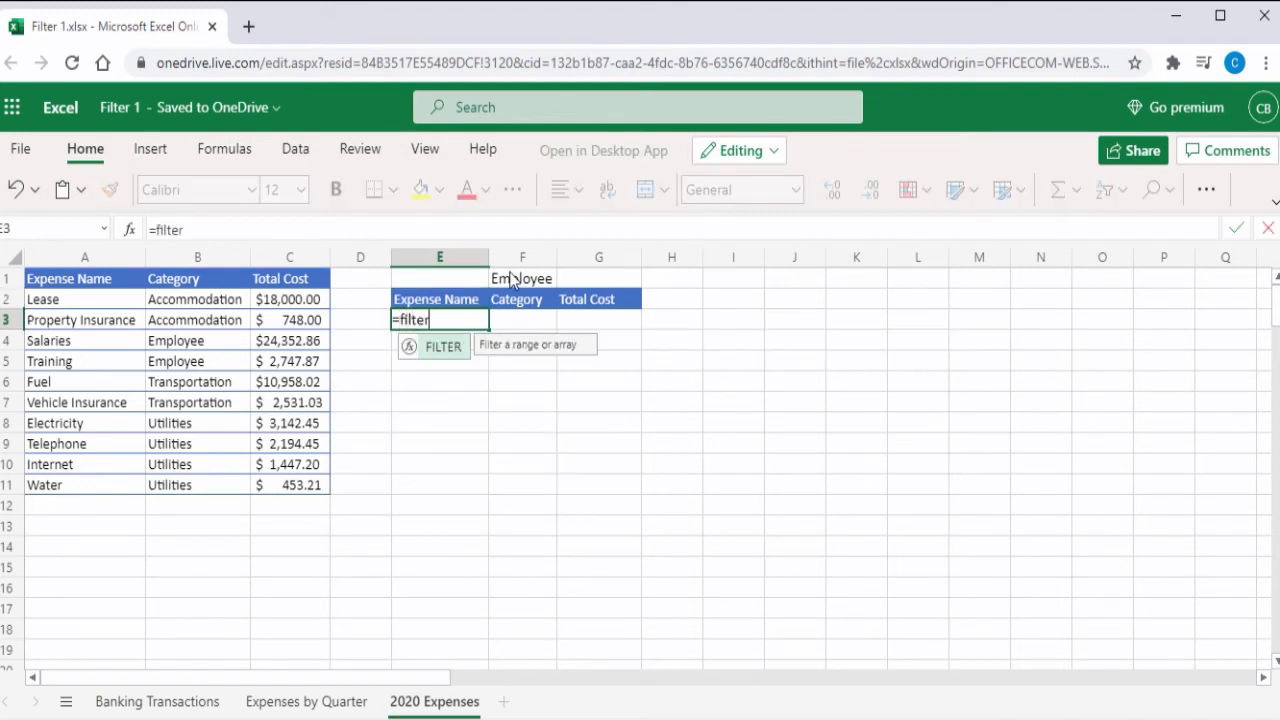
key(Tab)
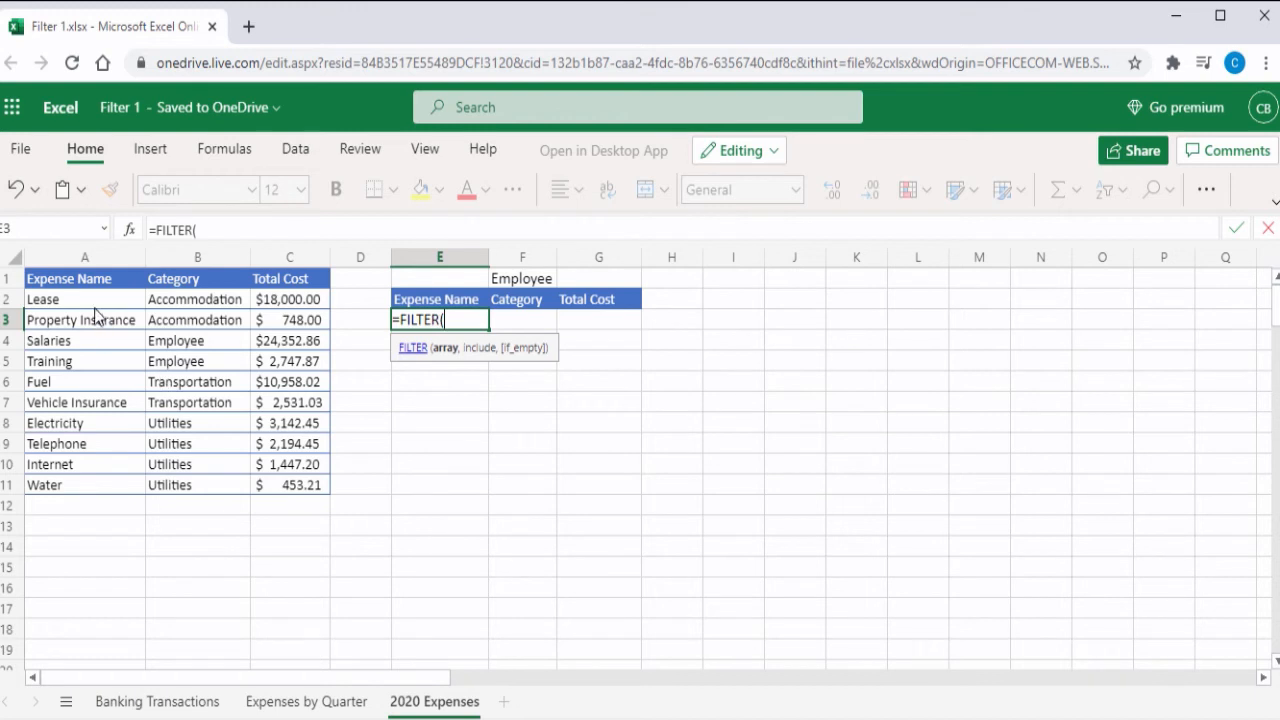
drag(96, 303, 288, 495)
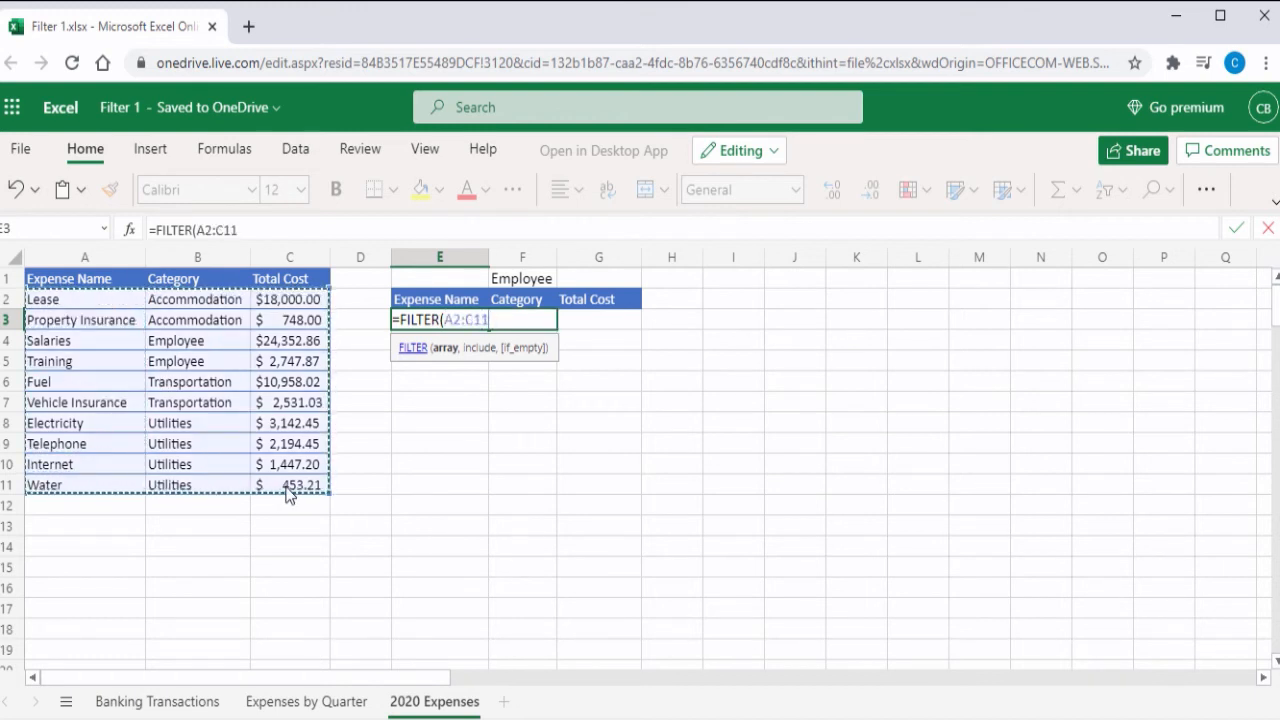
text(,)
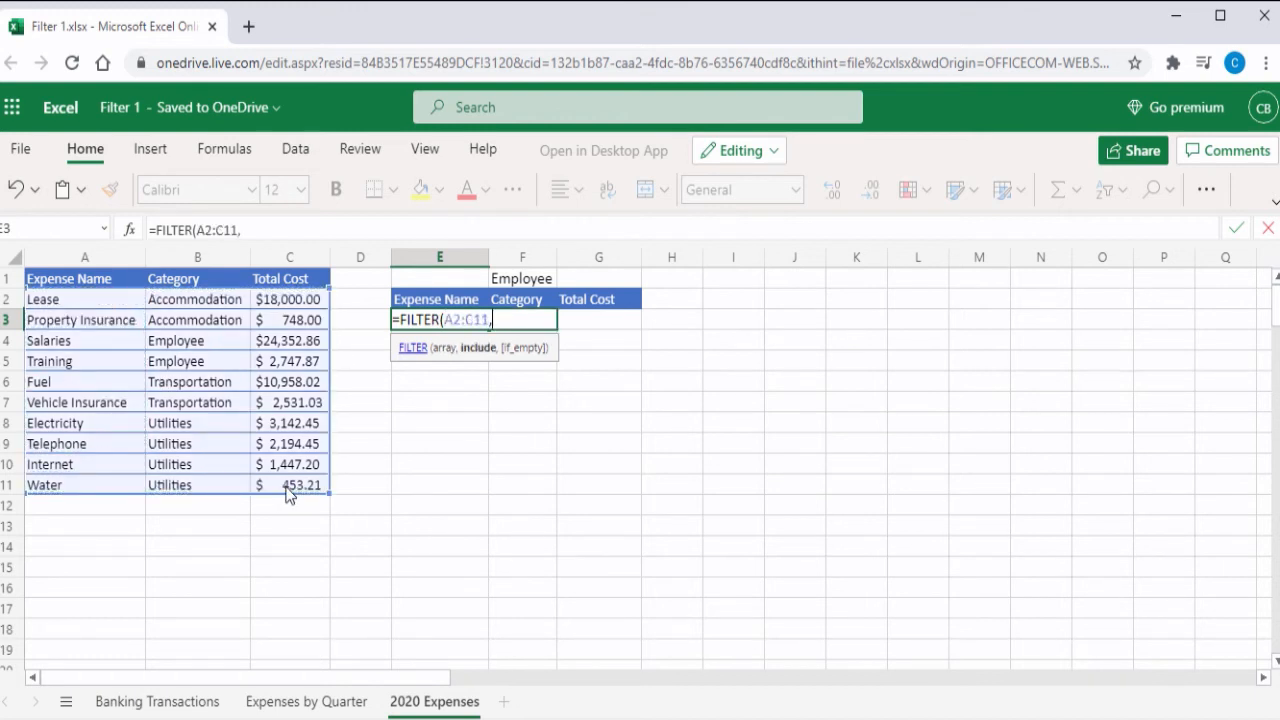
drag(206, 300, 210, 487)
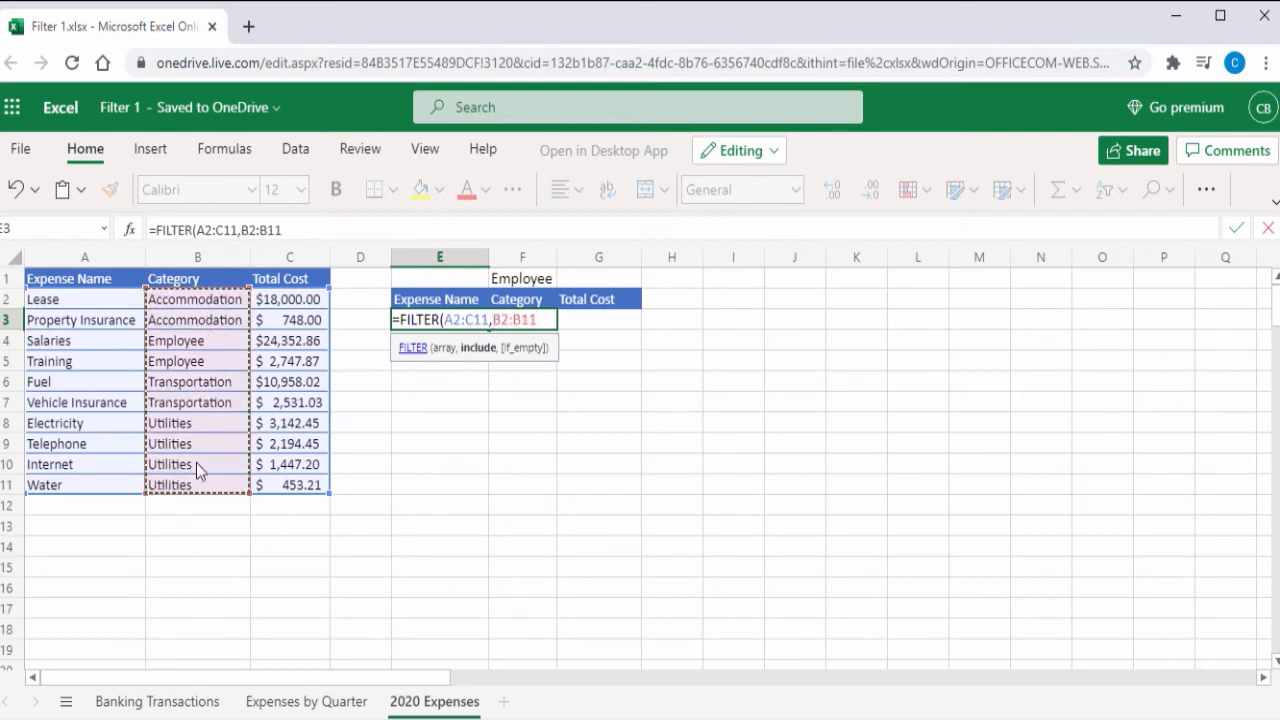
text(=)
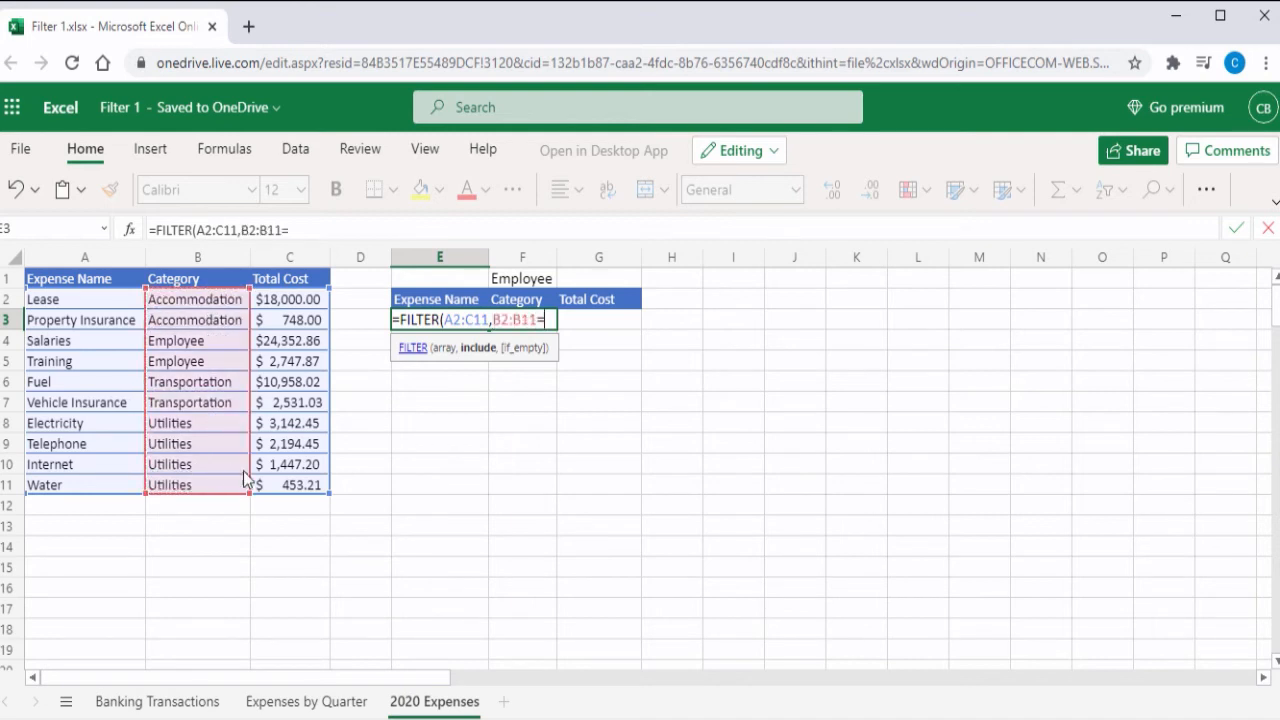
click(527, 281)
text(,)
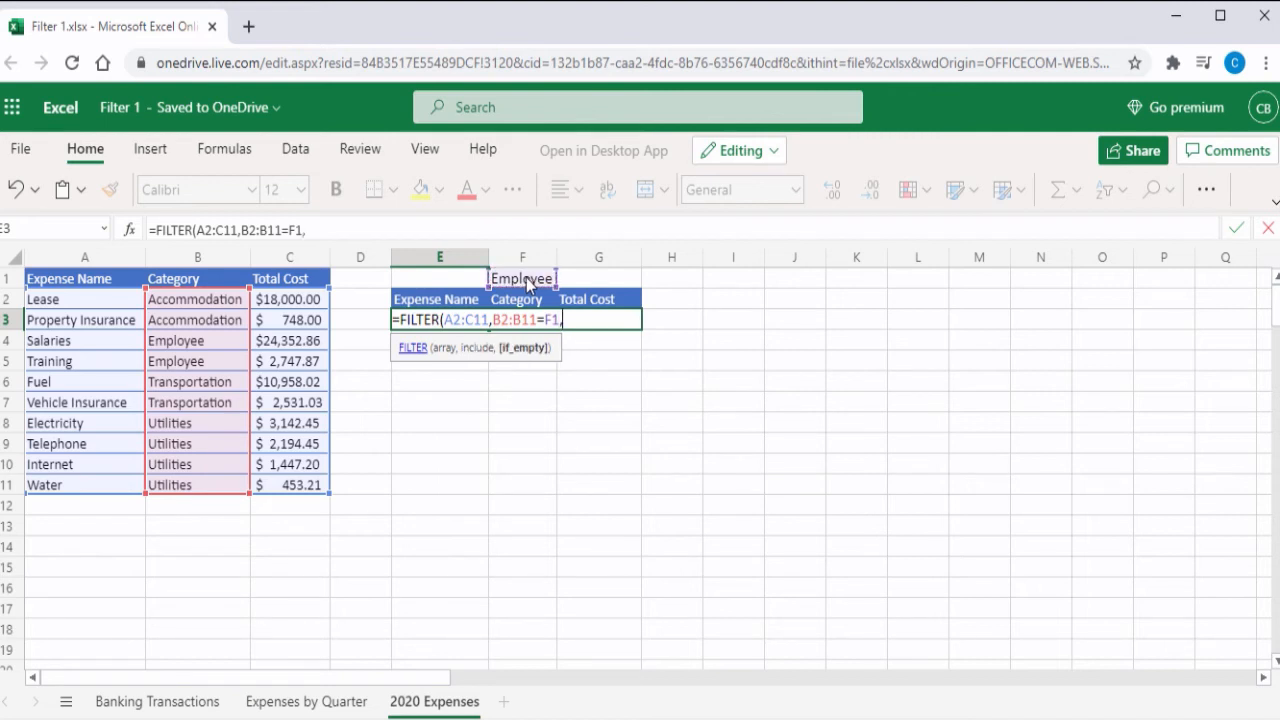
text(""))
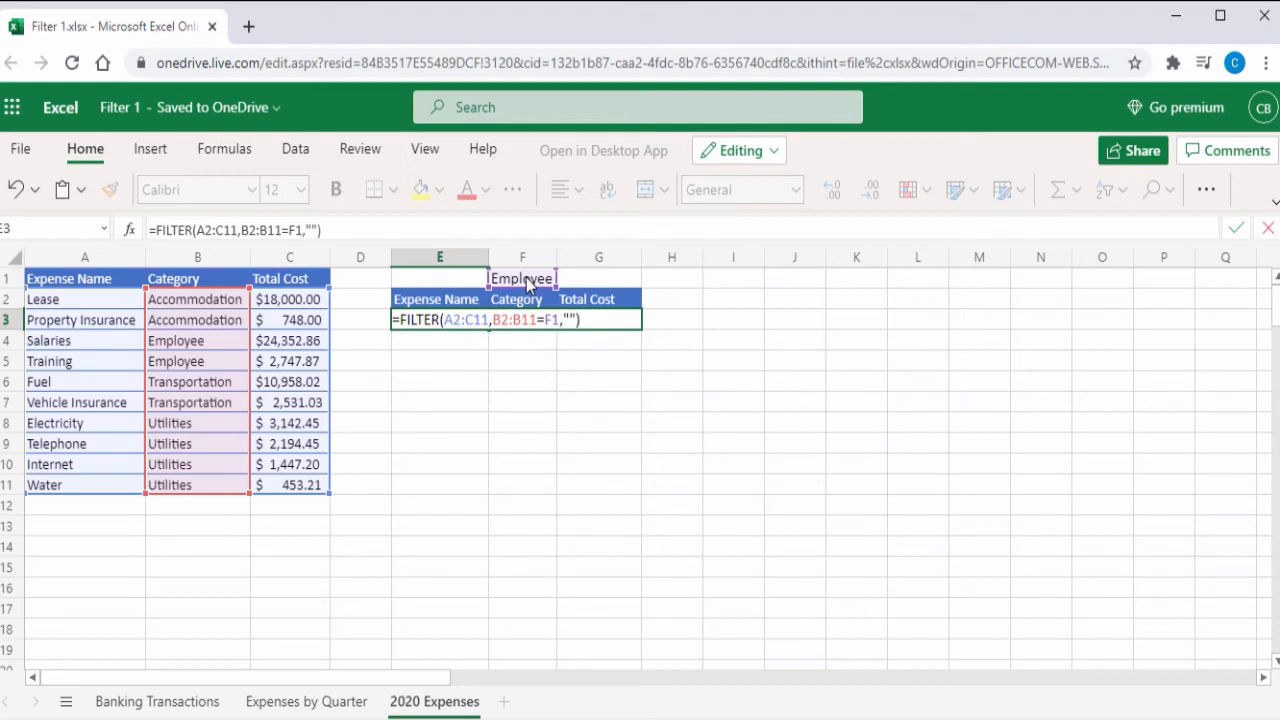
key(Return)
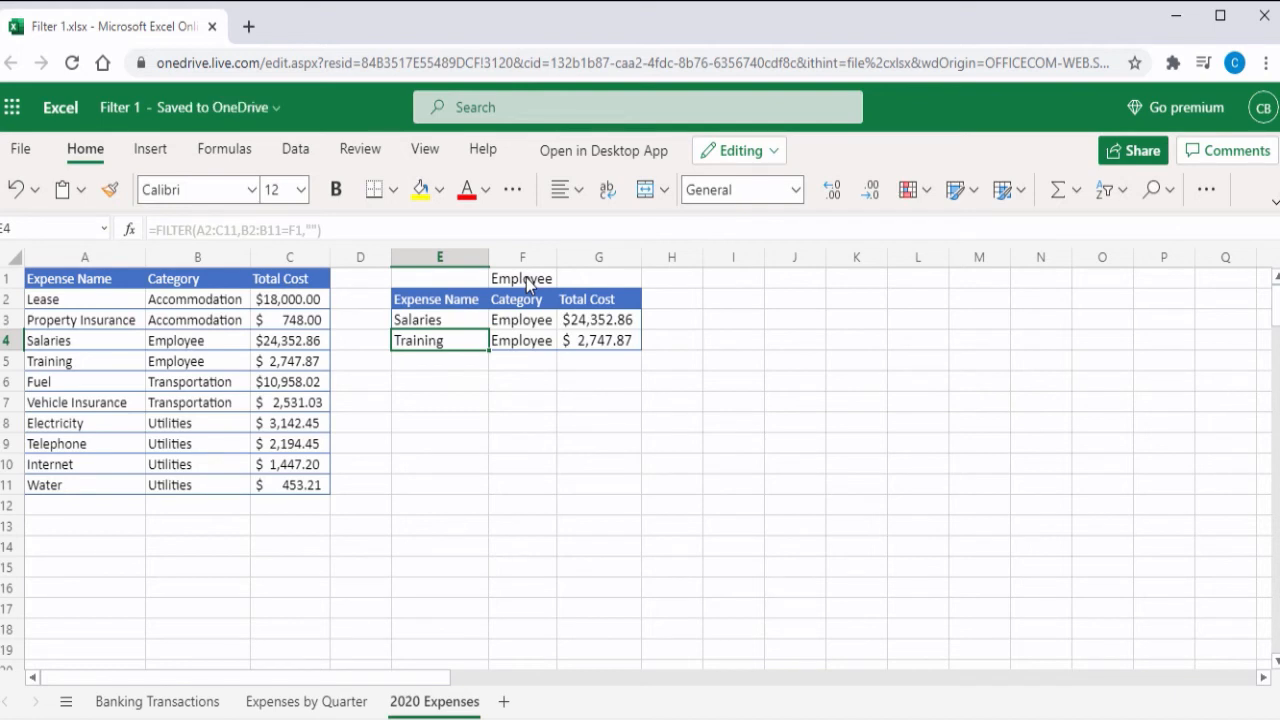
- Inspect the FILTER formula in E3 and its spilled cells against the source range A2:C11
click(479, 321)
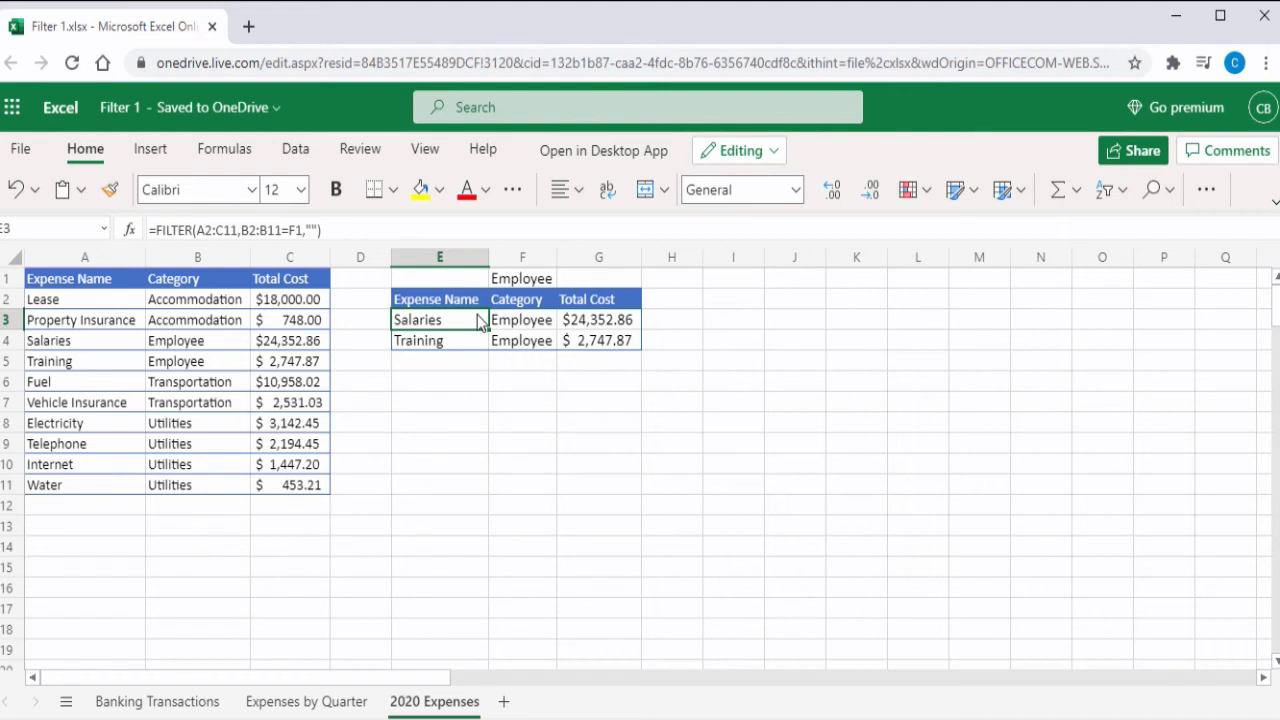
key(Right)
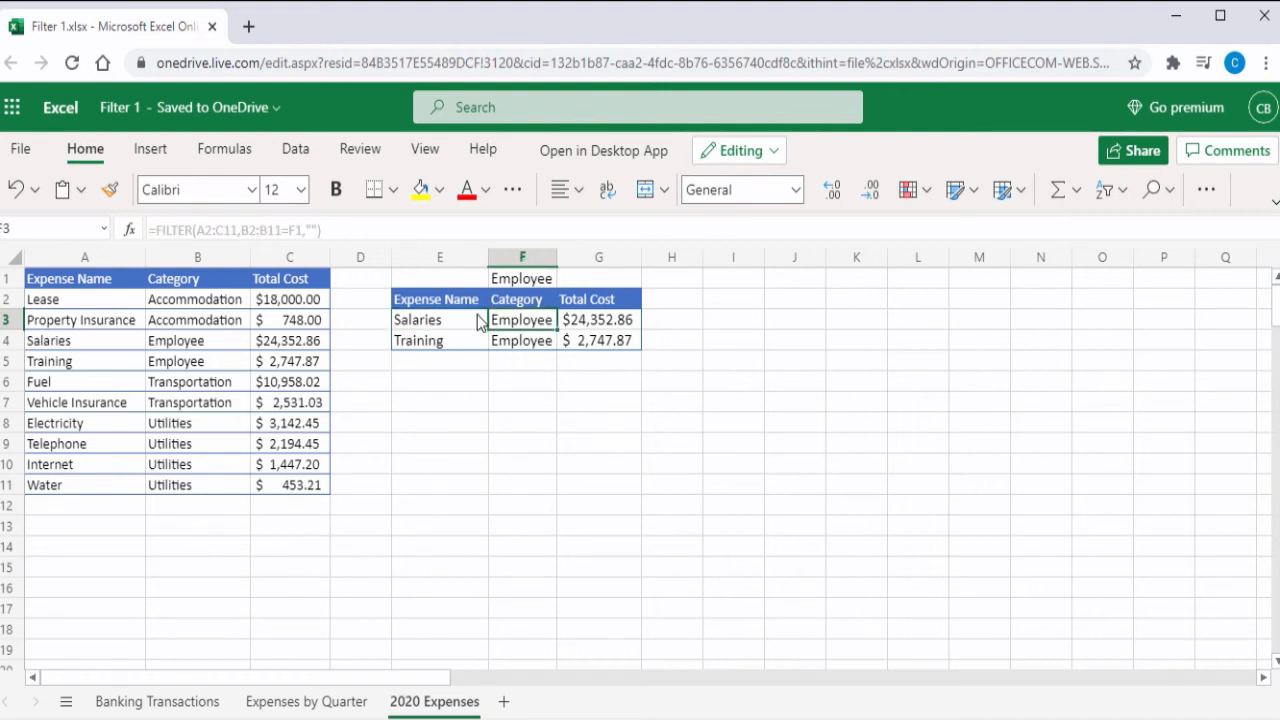
drag(60, 299, 282, 500)
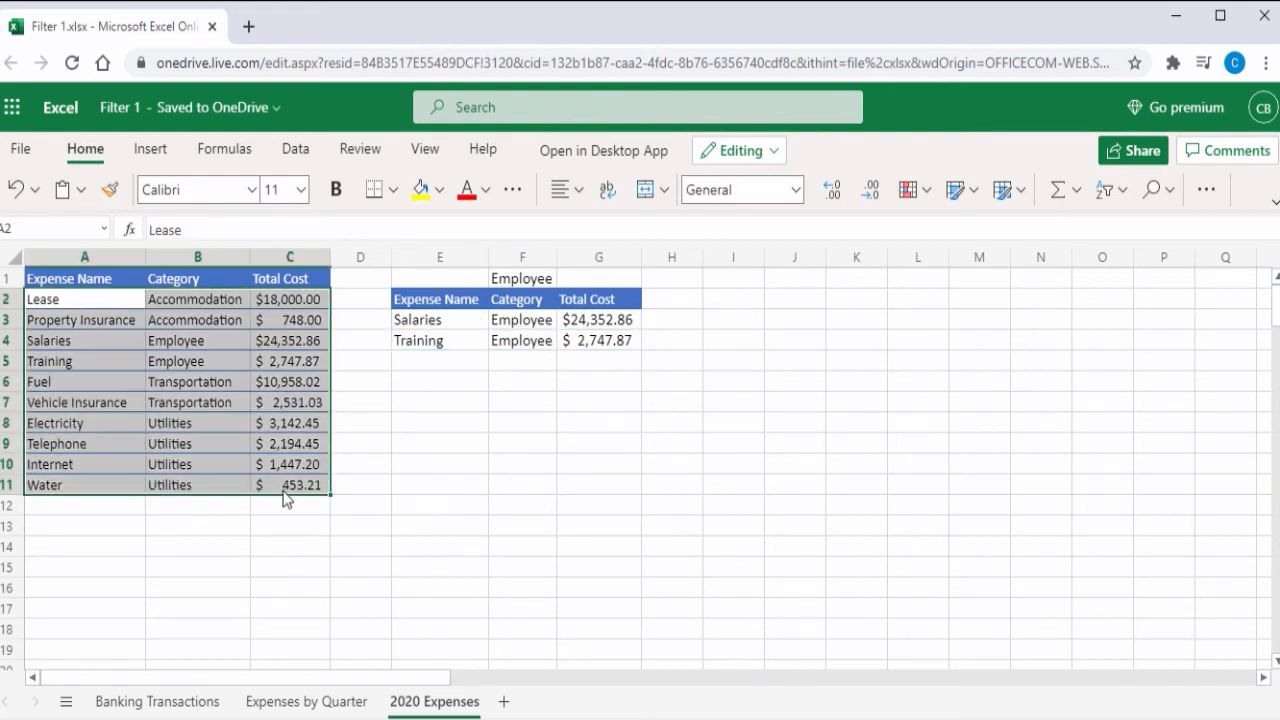
click(440, 340)
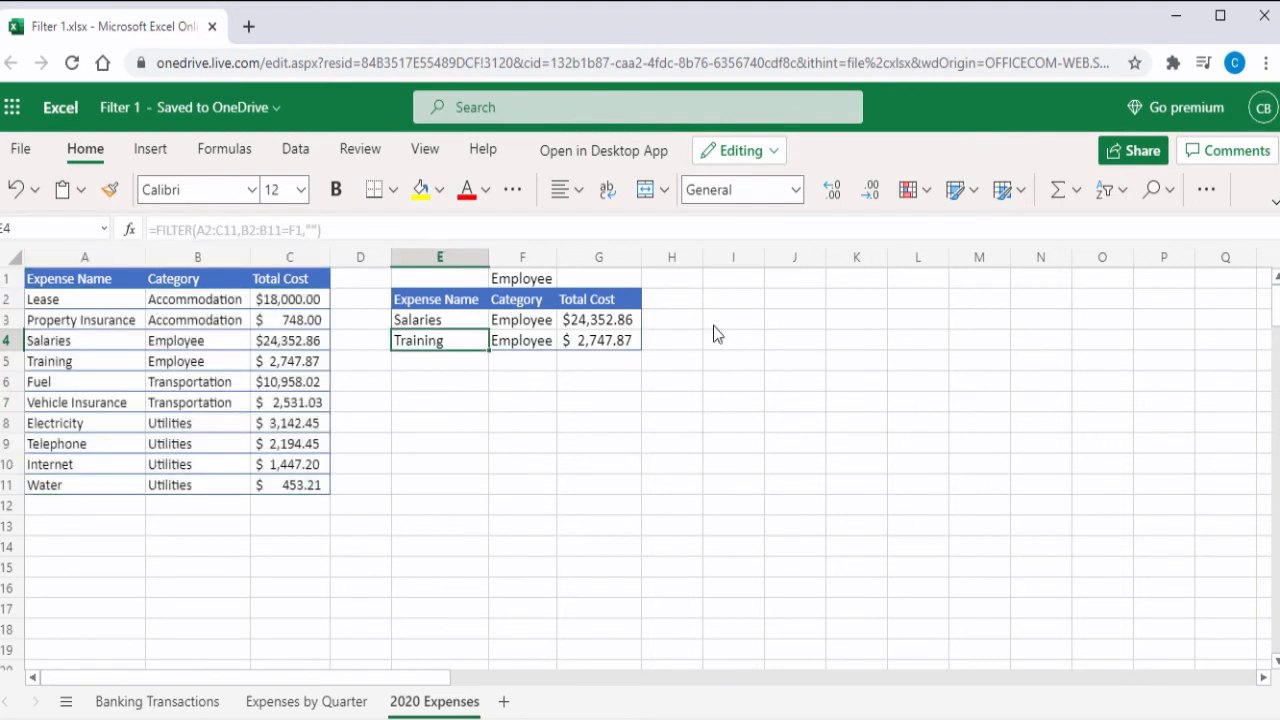
- Enter 2000 in G1 as the Total Cost criterion above the results headings
click(632, 282)
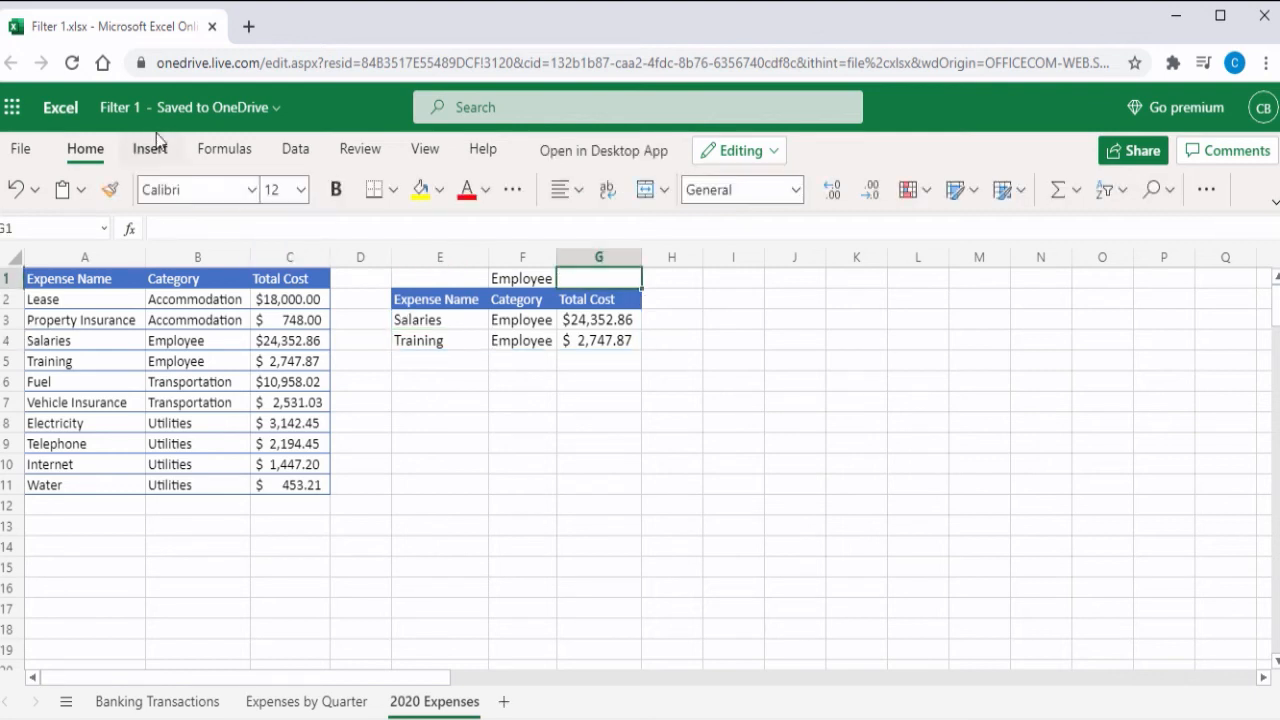
text(2000)
key(Return)
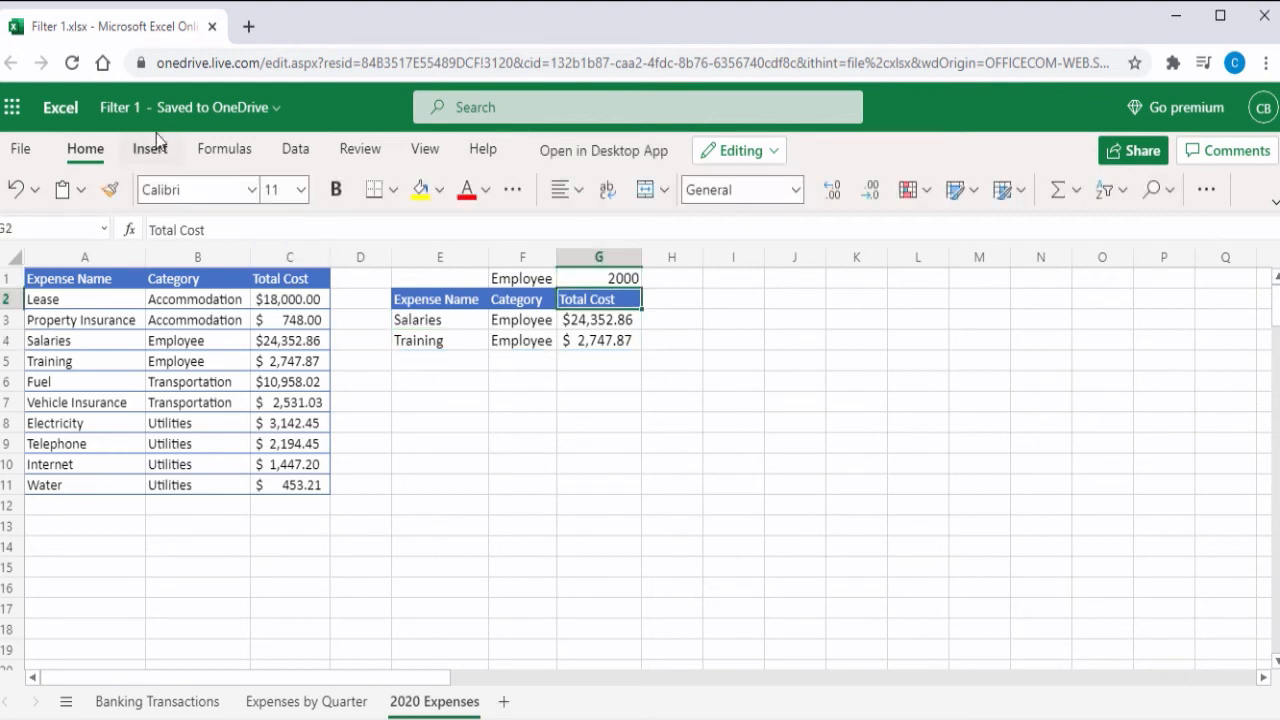
- Change the E3 formula to =FILTER(A2:C11,(B2:B11=F1)+(C2:C11>G1),"") for an OR condition, and auto-fit column F
click(420, 327)
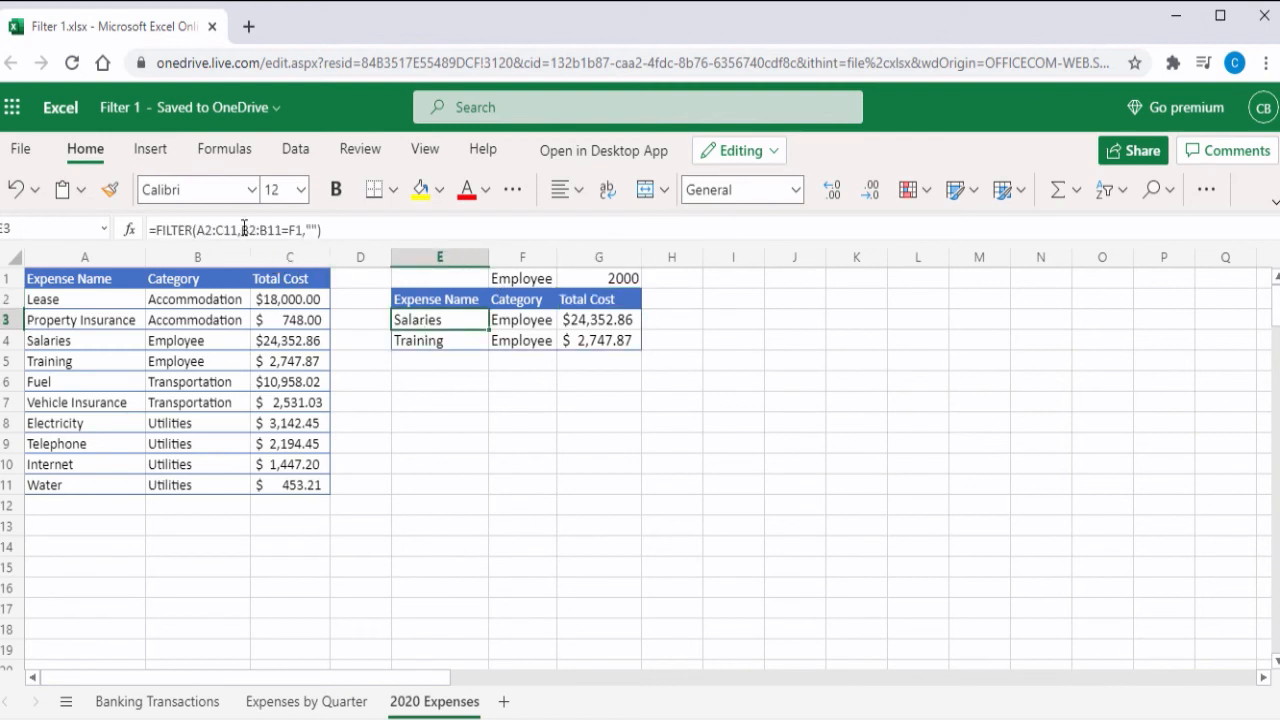
click(244, 229)
text(()
click(308, 229)
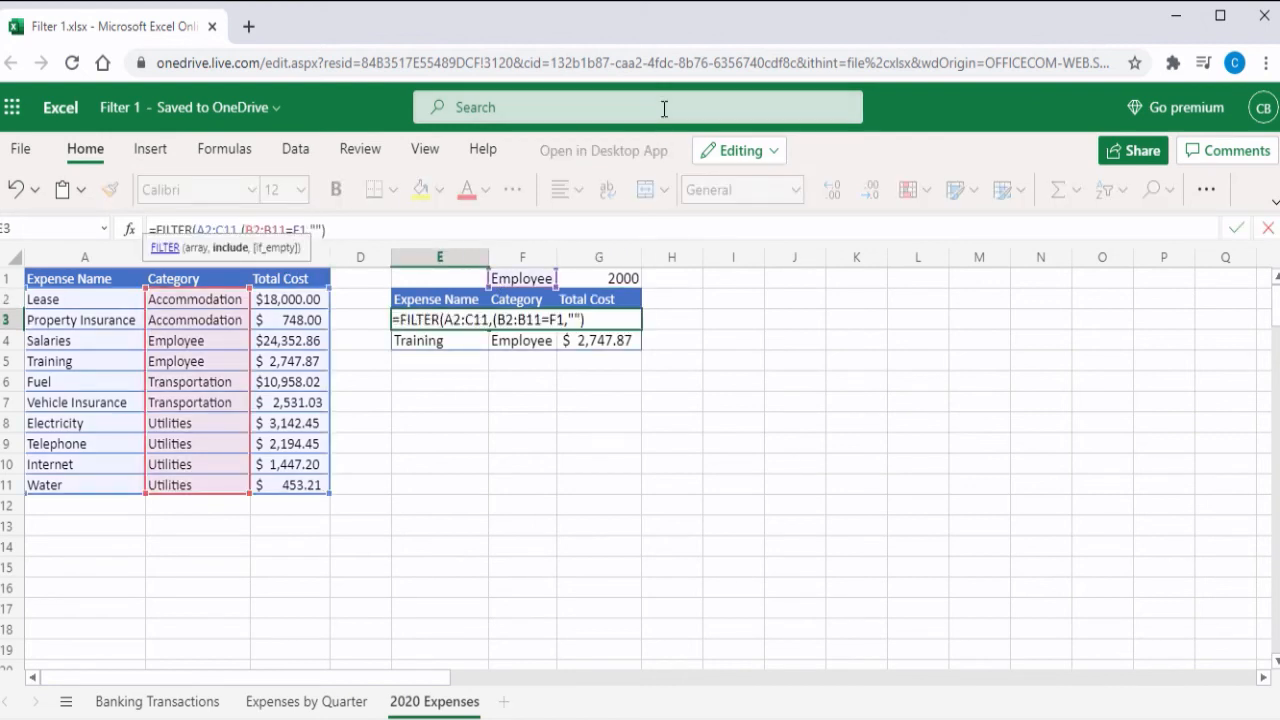
text()+)
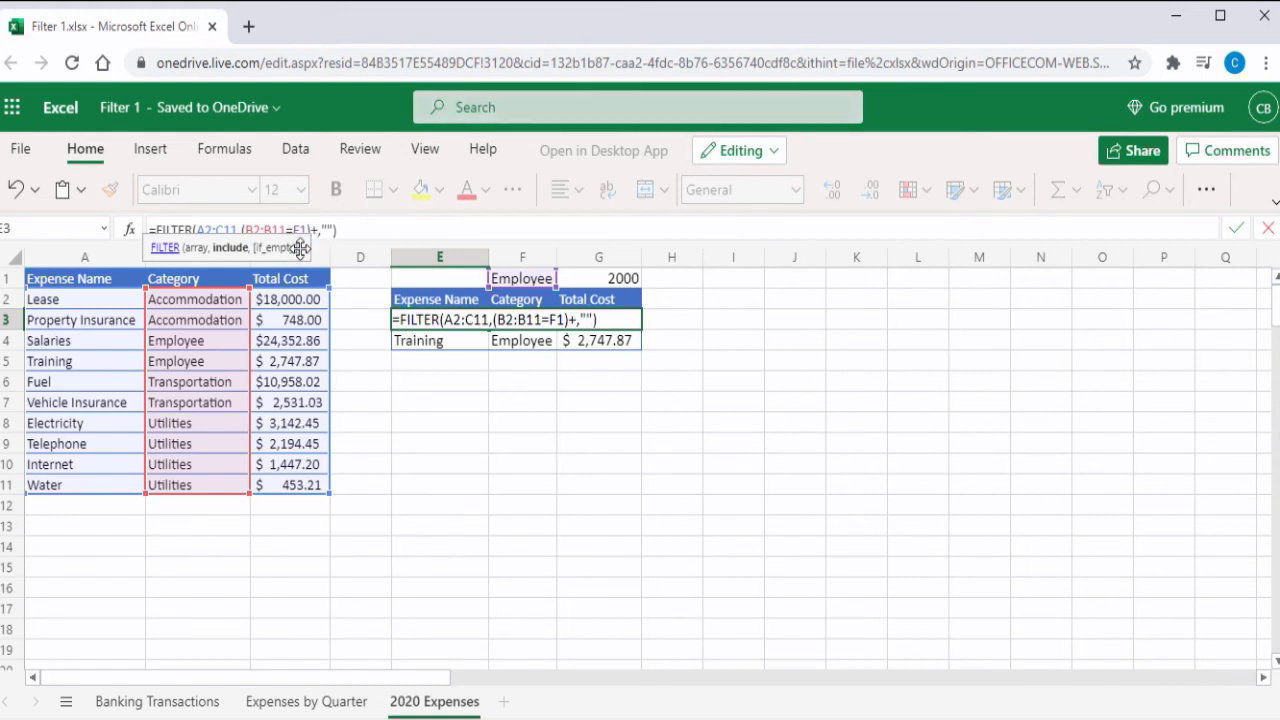
drag(300, 248, 257, 341)
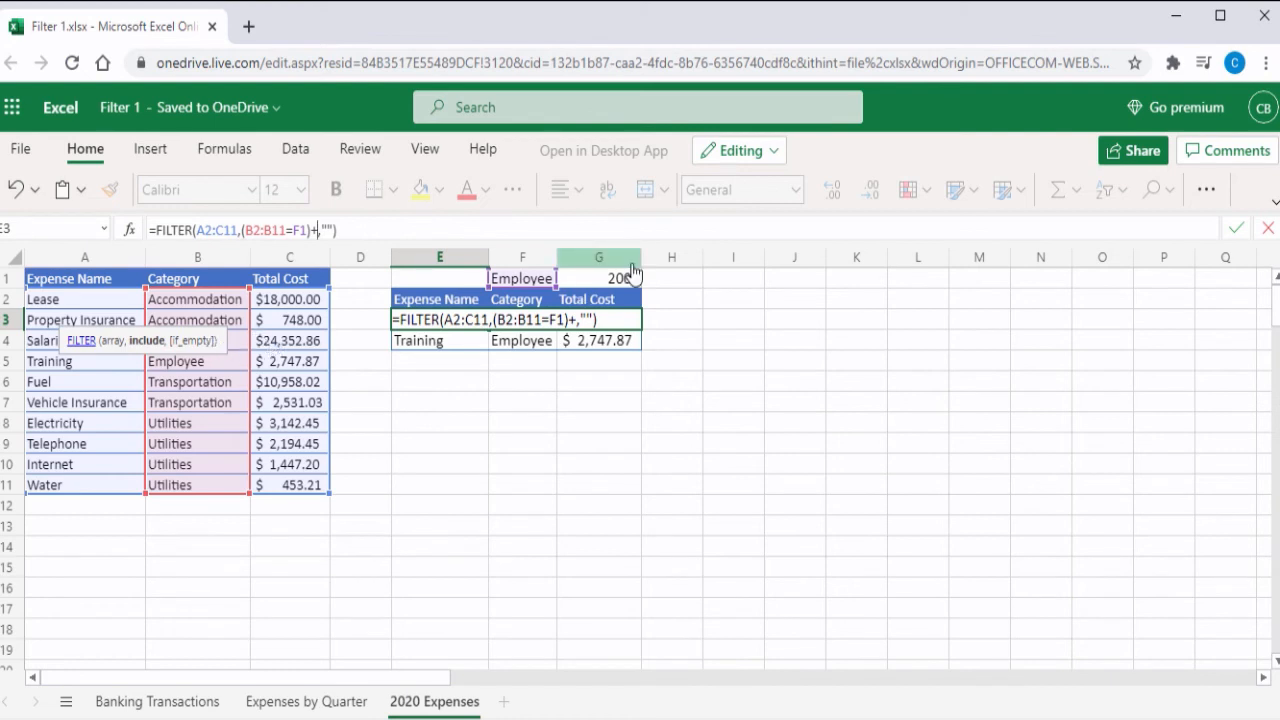
text(()
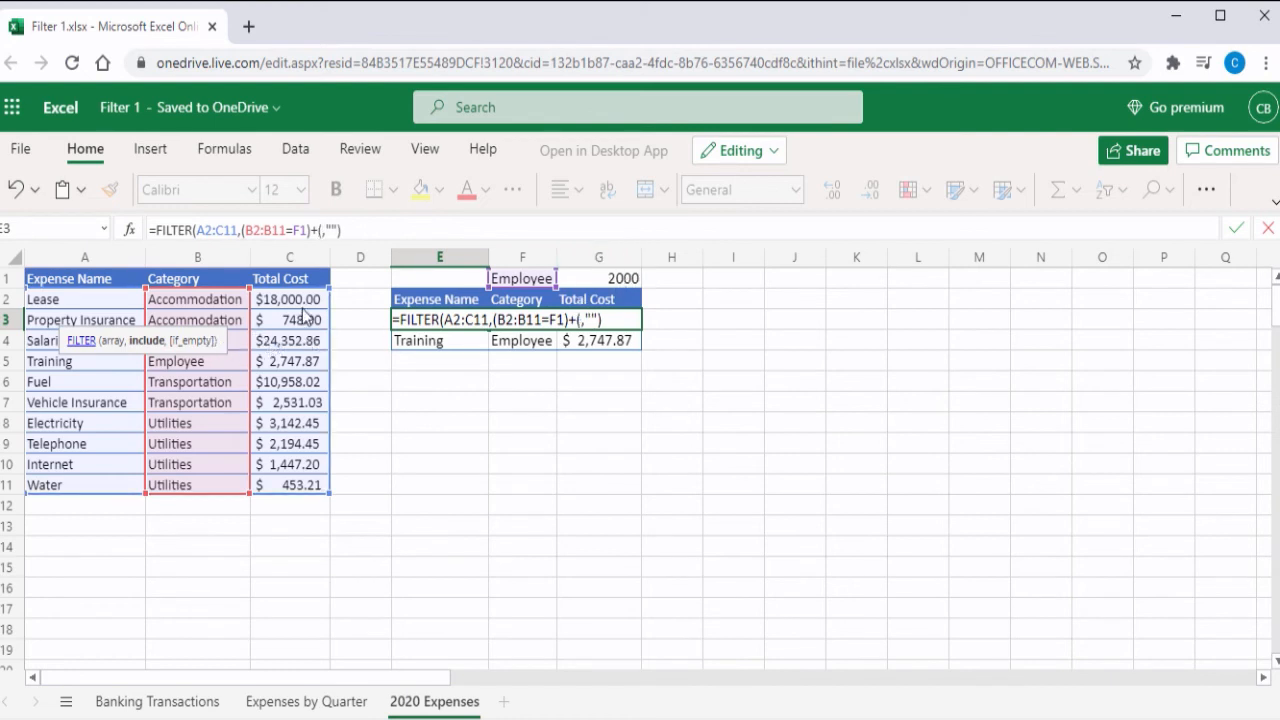
drag(300, 299, 308, 490)
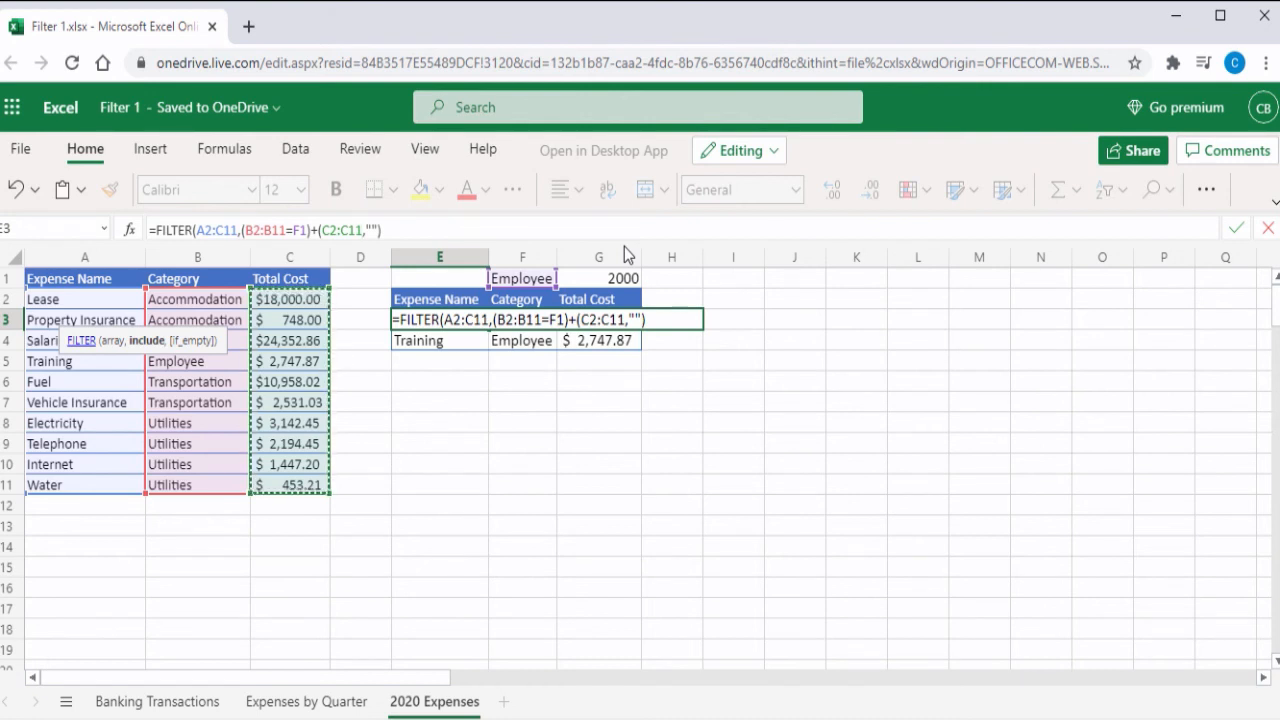
text(>)
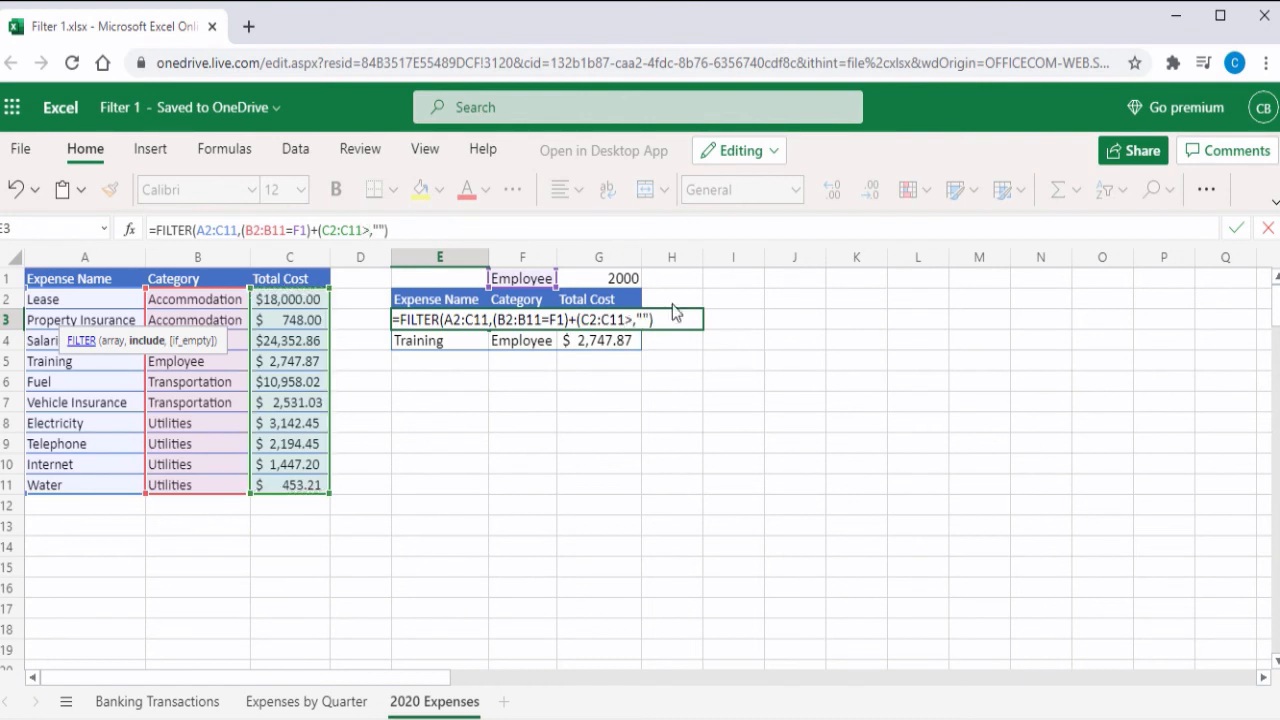
click(626, 279)
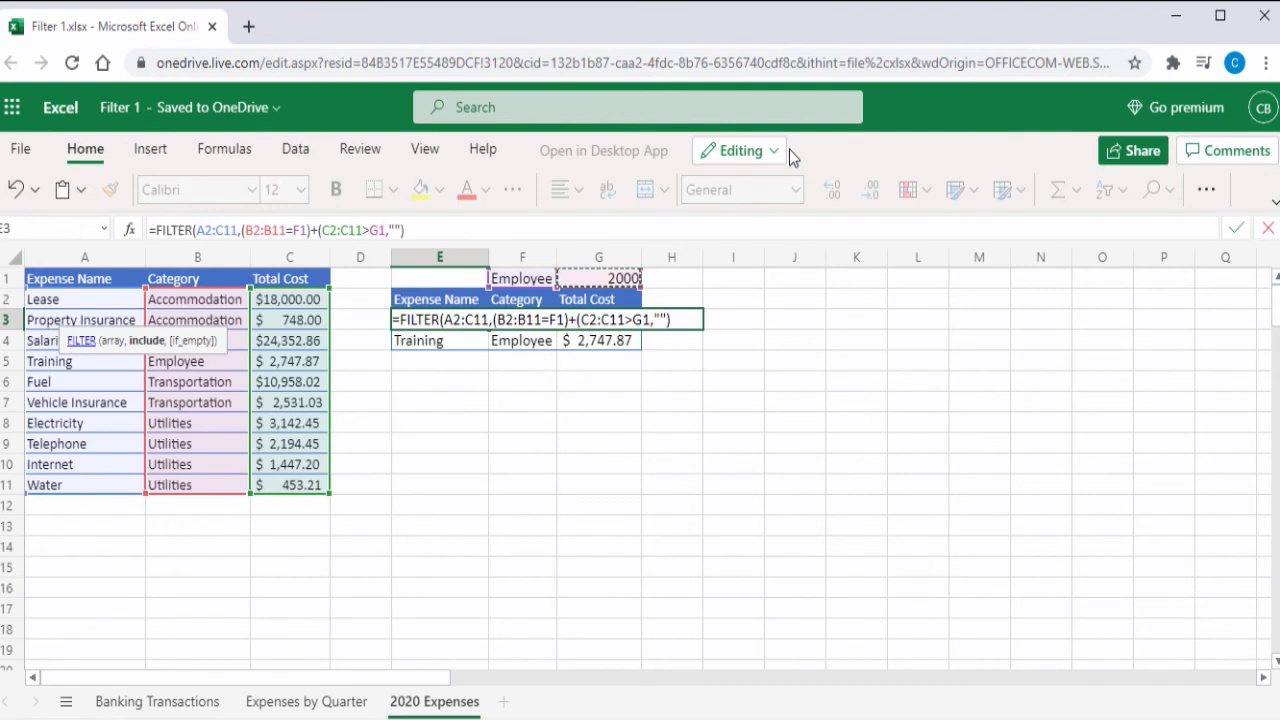
text())
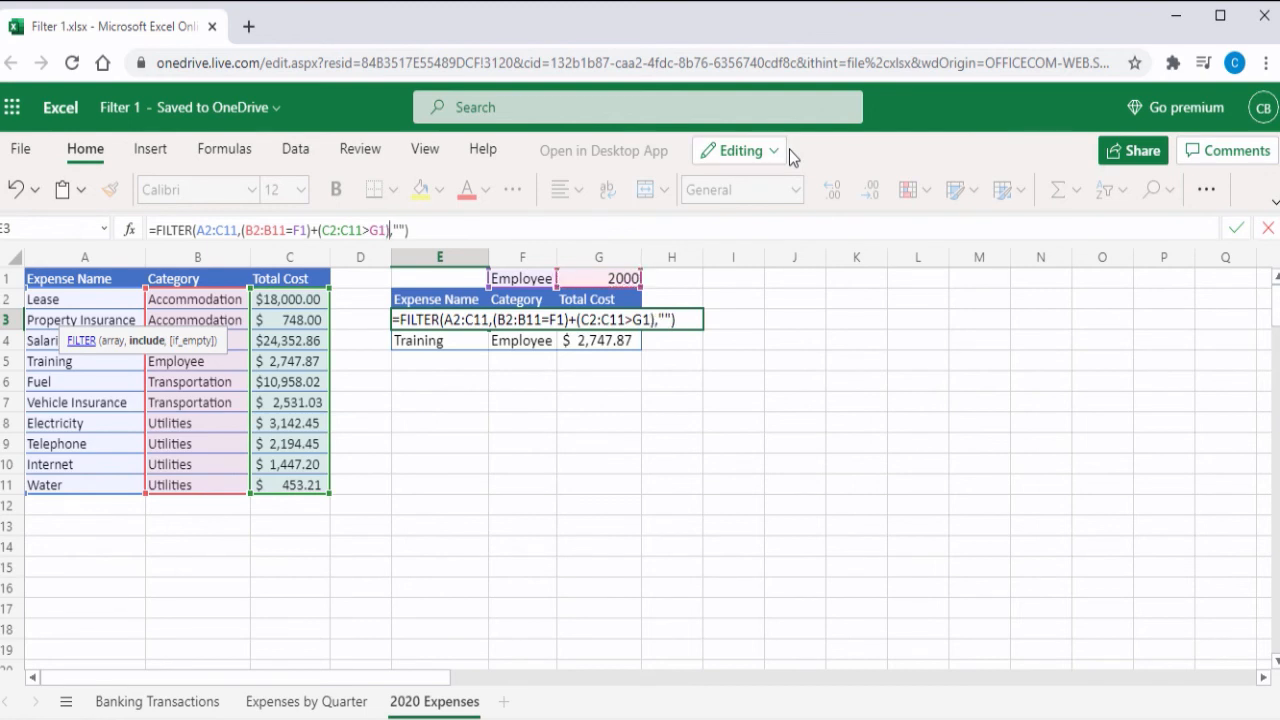
key(Return)
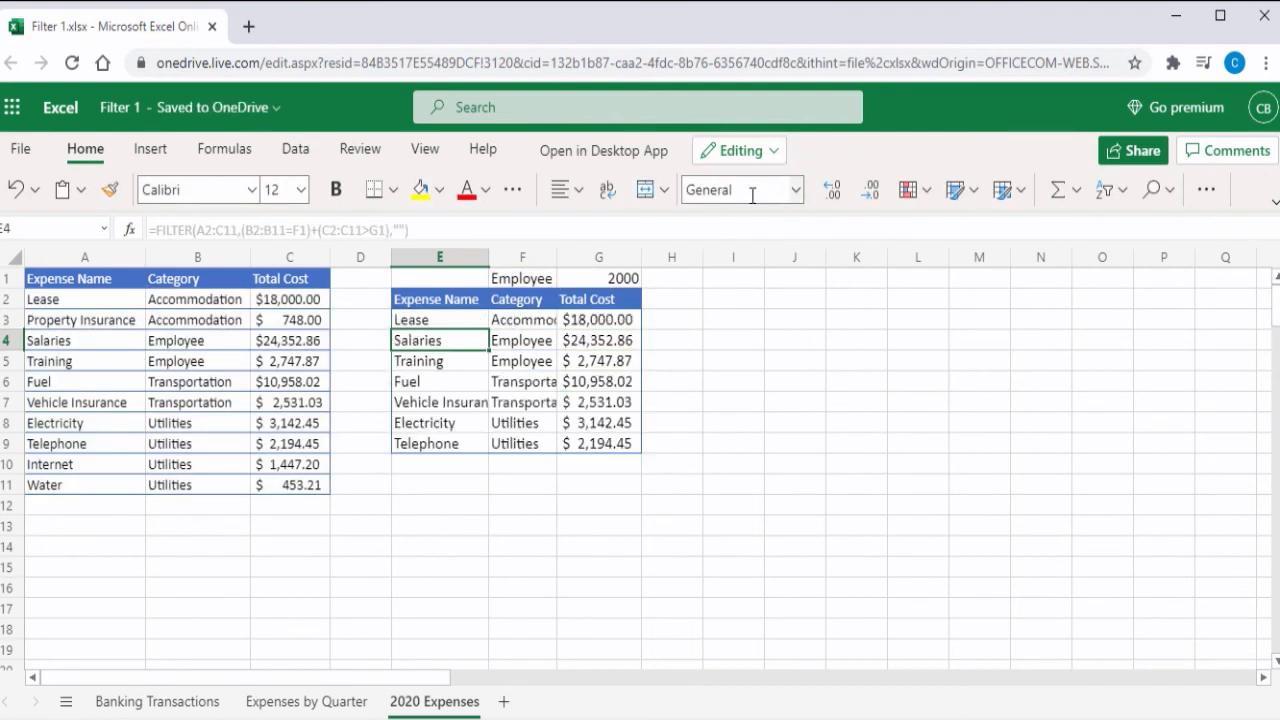
double_click(557, 258)
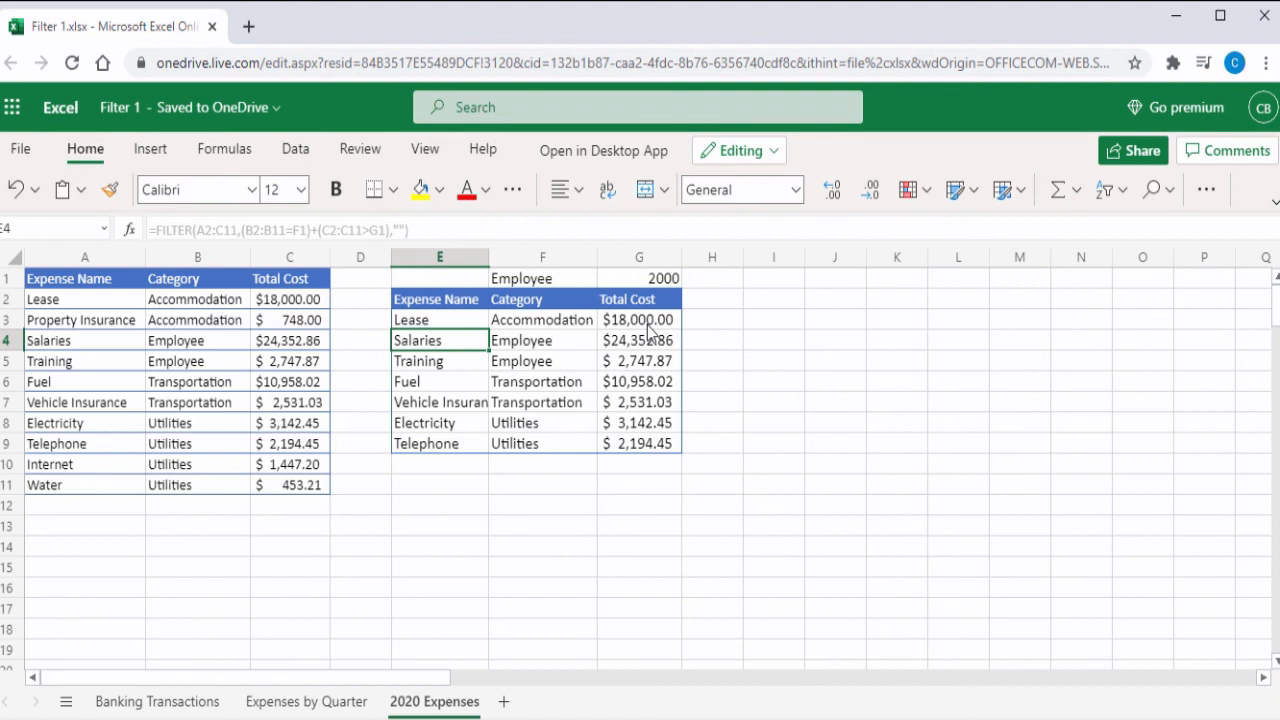
- Replace the plus between the two conditions in the E3 FILTER formula with an asterisk to require both criteria
key(Up)
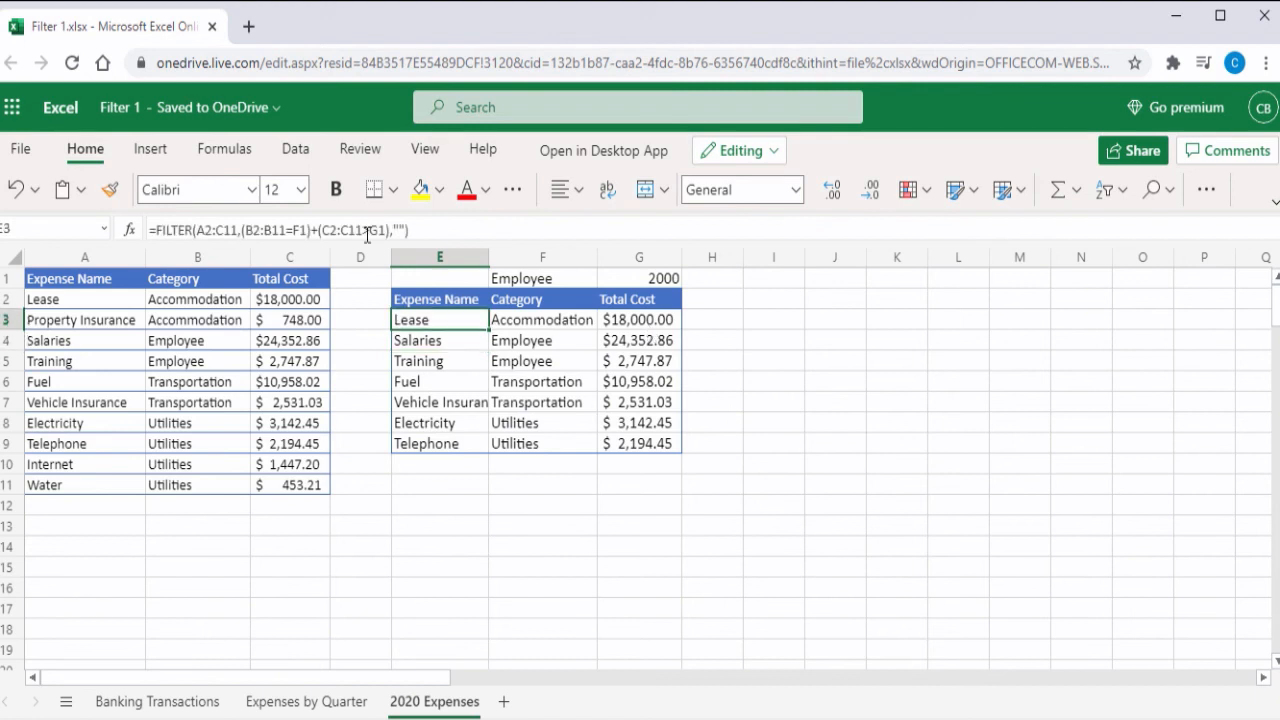
click(317, 230)
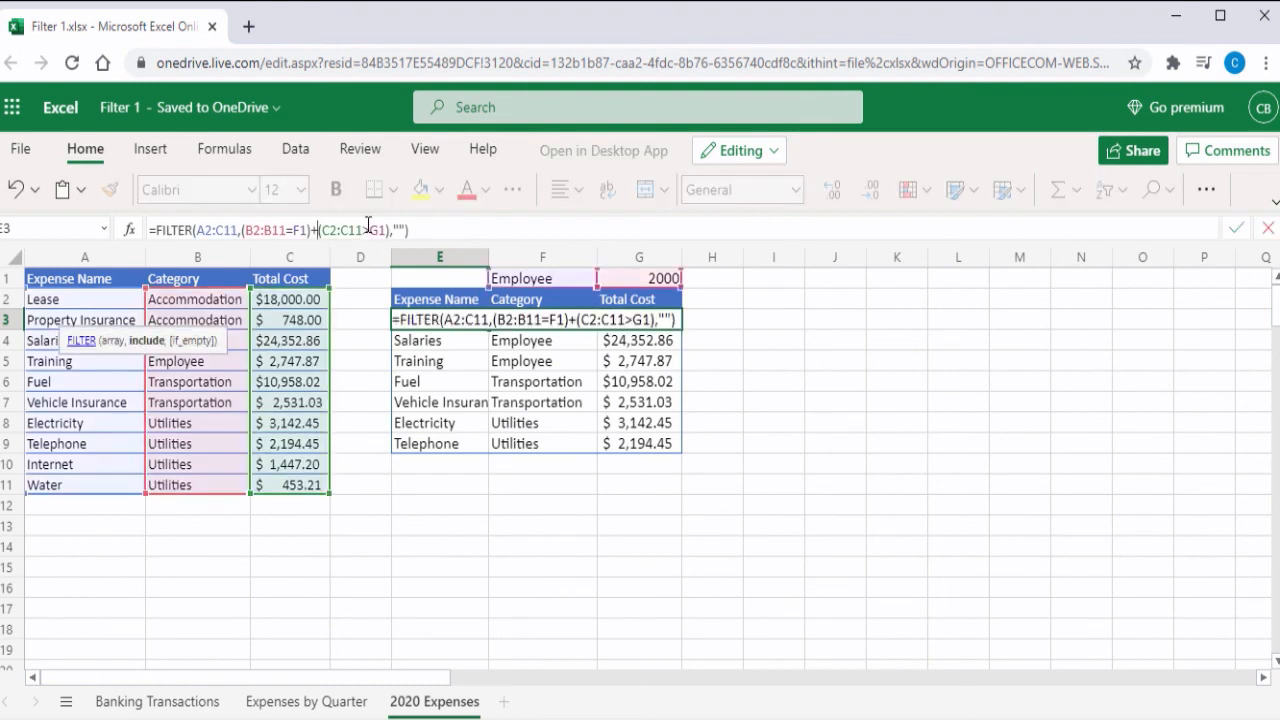
key(BackSpace)
text(+)
key(Return)
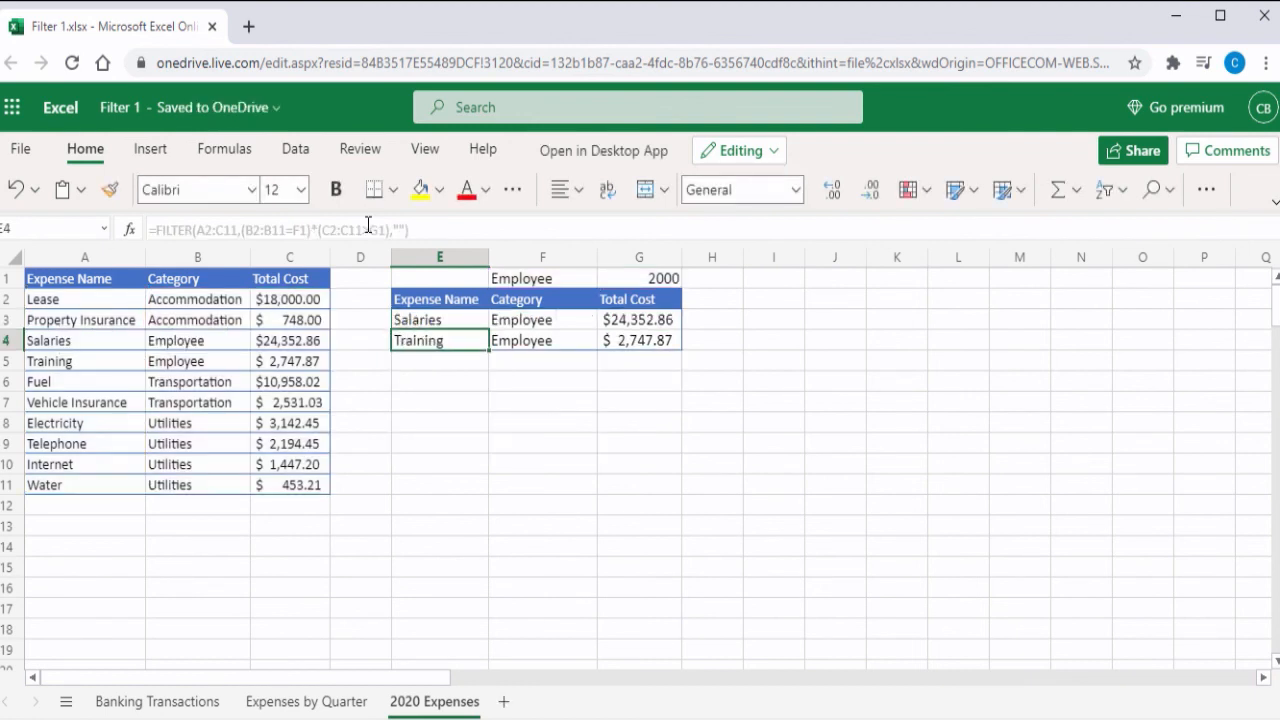
- Set the Total Cost criterion in G1 to 3000
click(665, 277)
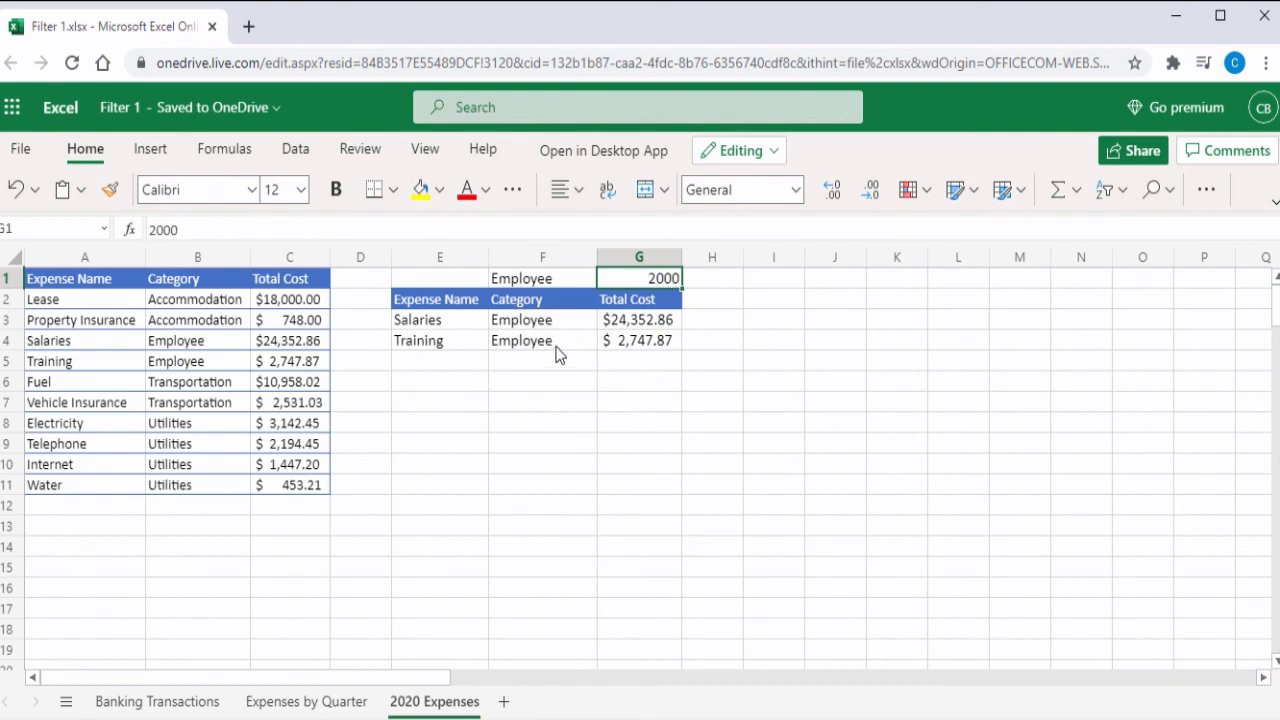
text(3000)
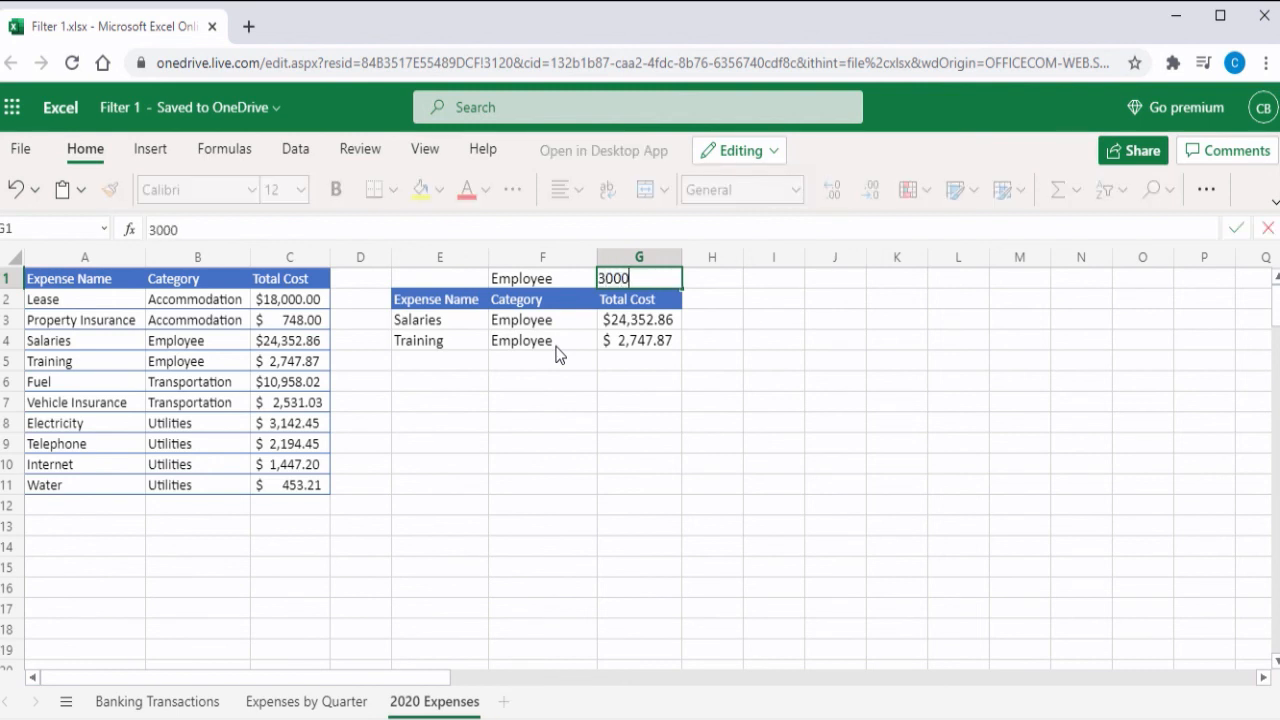
key(Return)
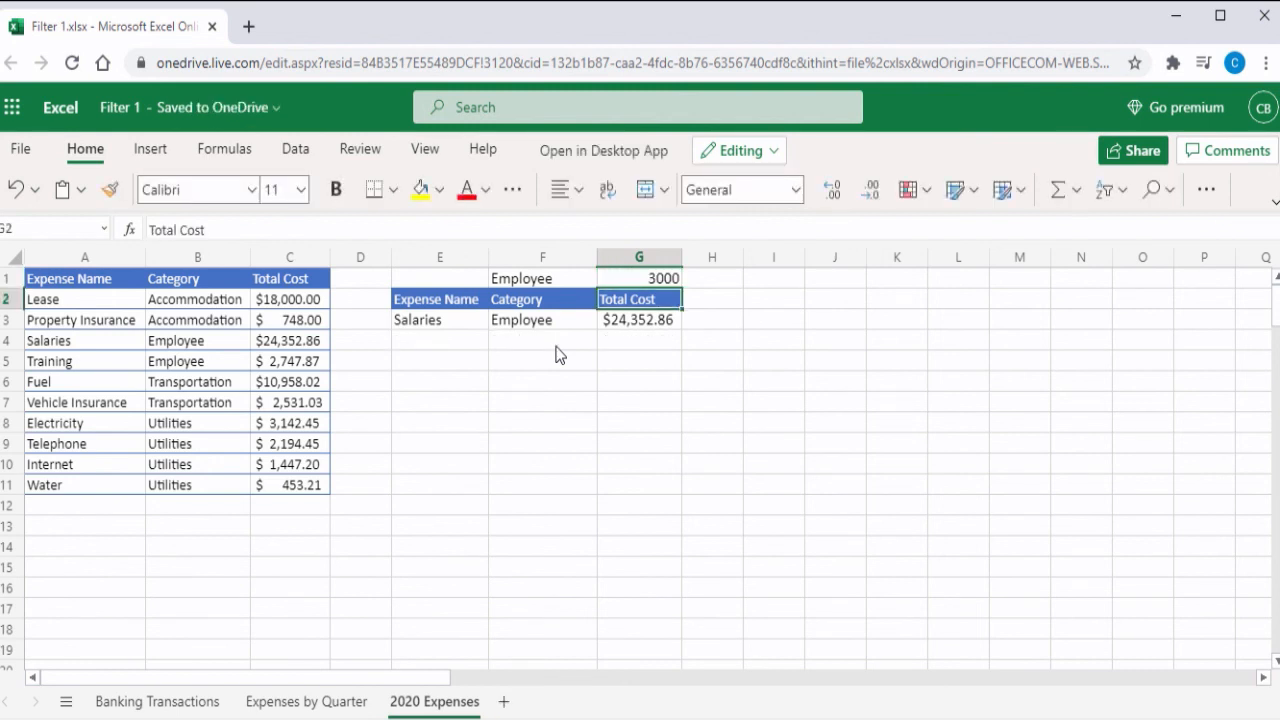